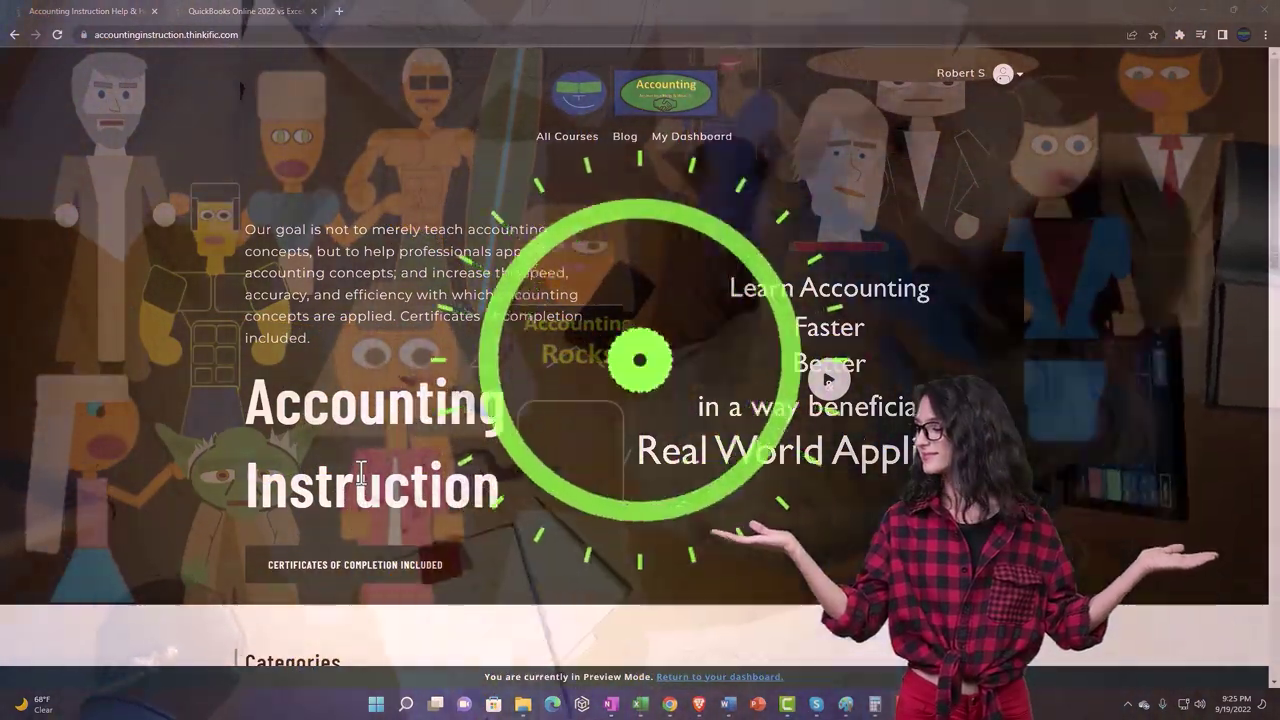
Browse the Thinkific category tiles, then switch to the QuickBooks Online 2022 vs Excel lesson tab.
scroll(176, 546, down, 1)
scroll(176, 546, down, 5)
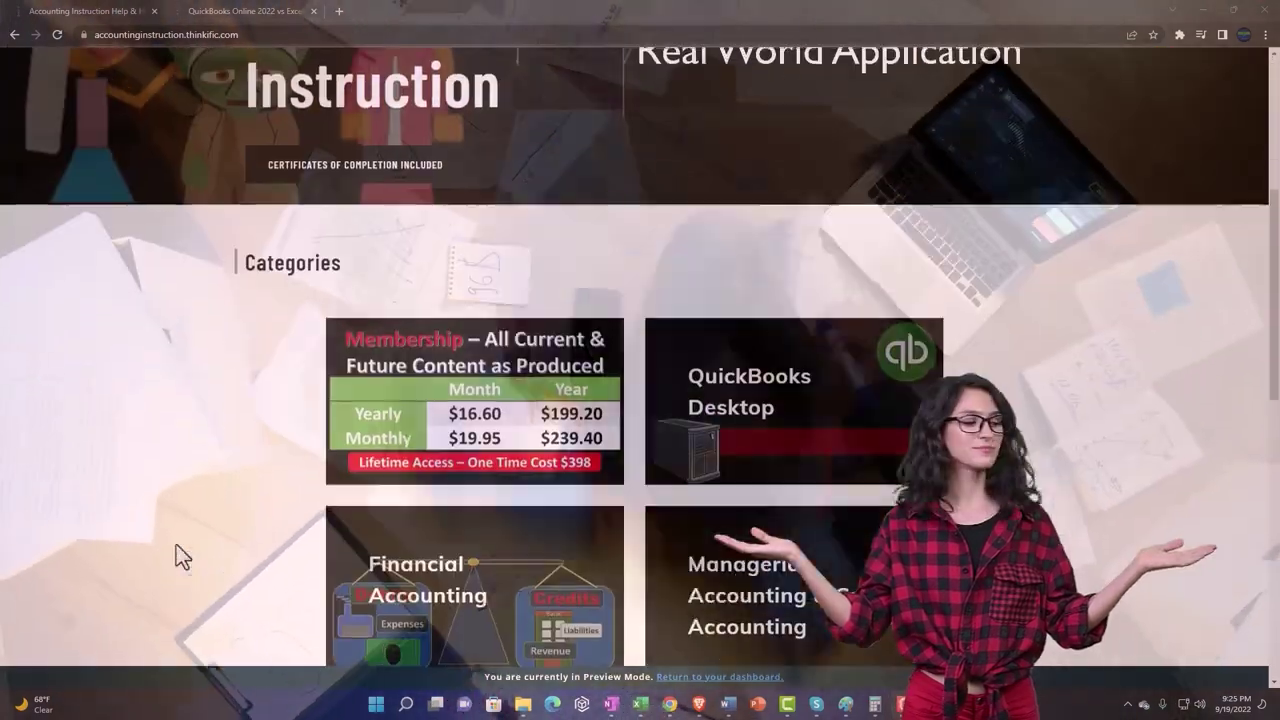
scroll(180, 557, down, 5)
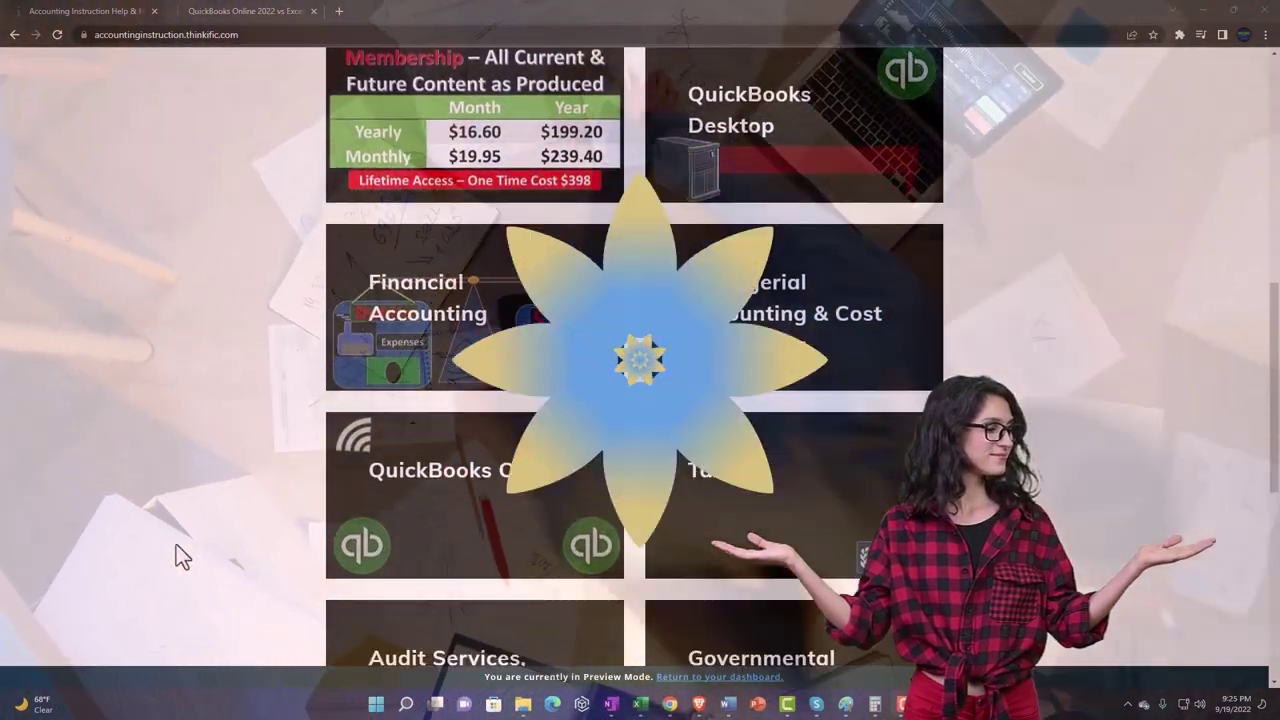
scroll(180, 557, down, 1)
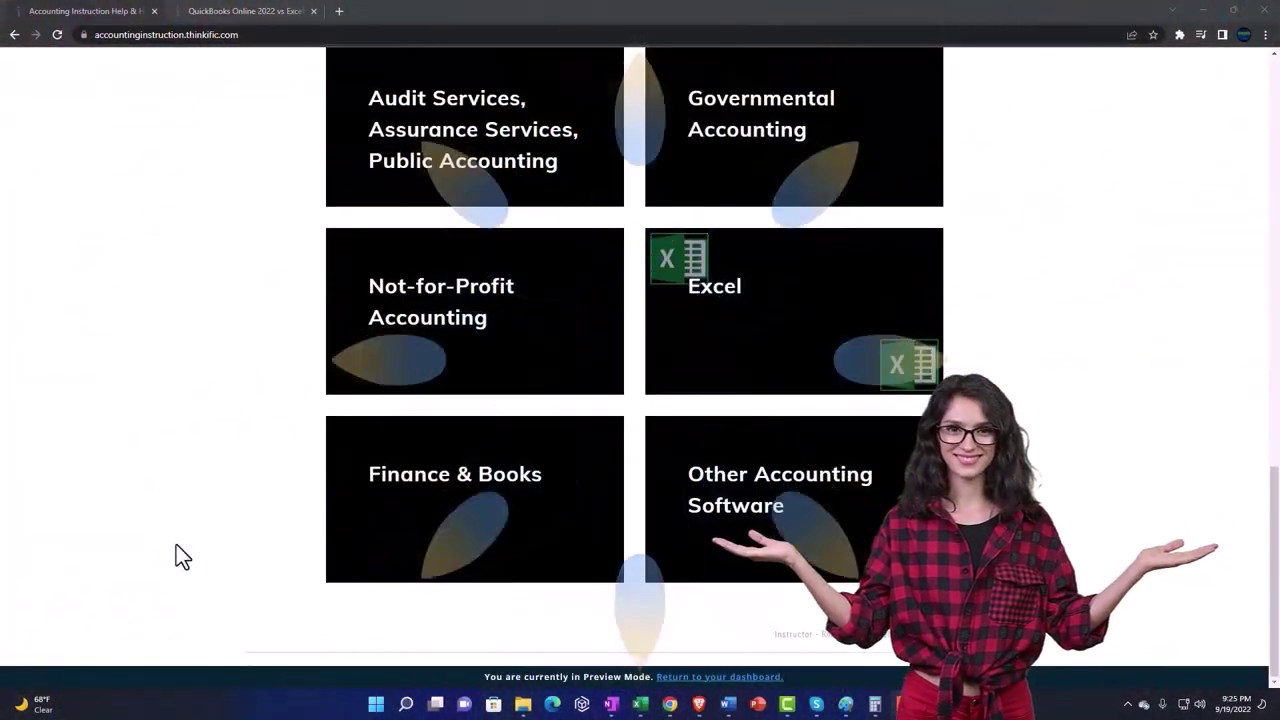
click(229, 11)
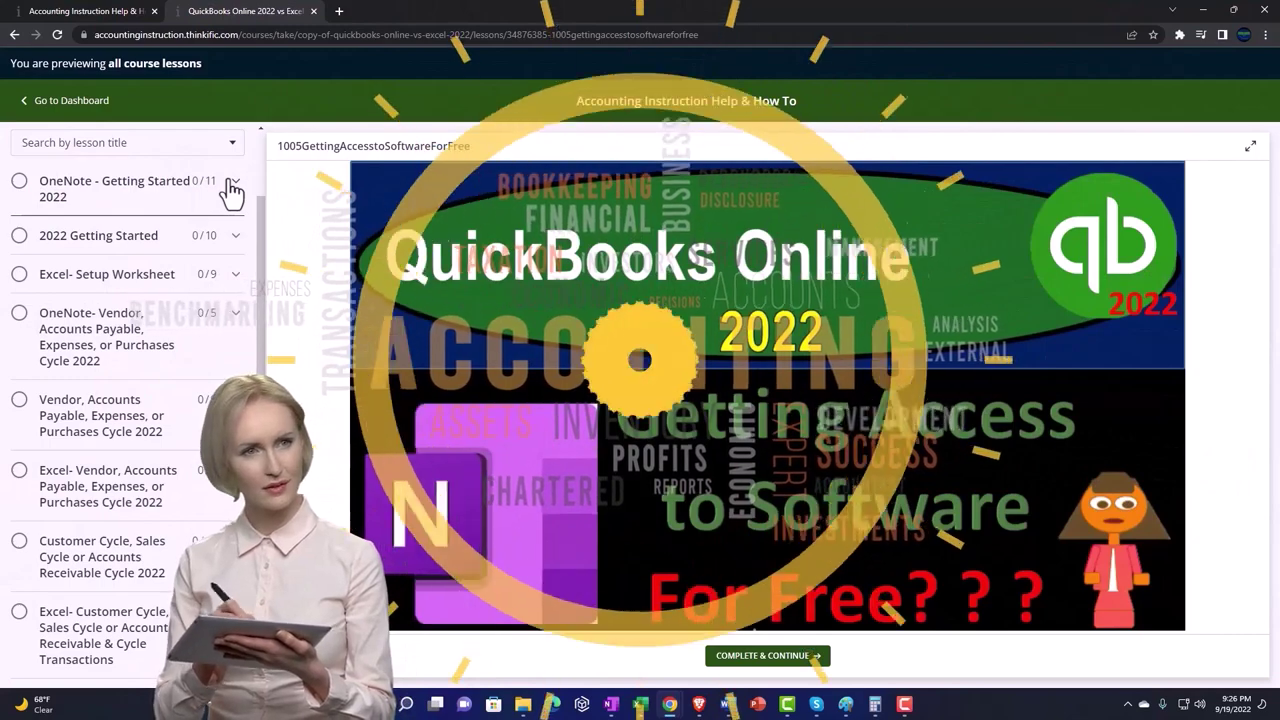
Expand the OneNote - Getting Started 2022 section in the lesson sidebar.
click(233, 187)
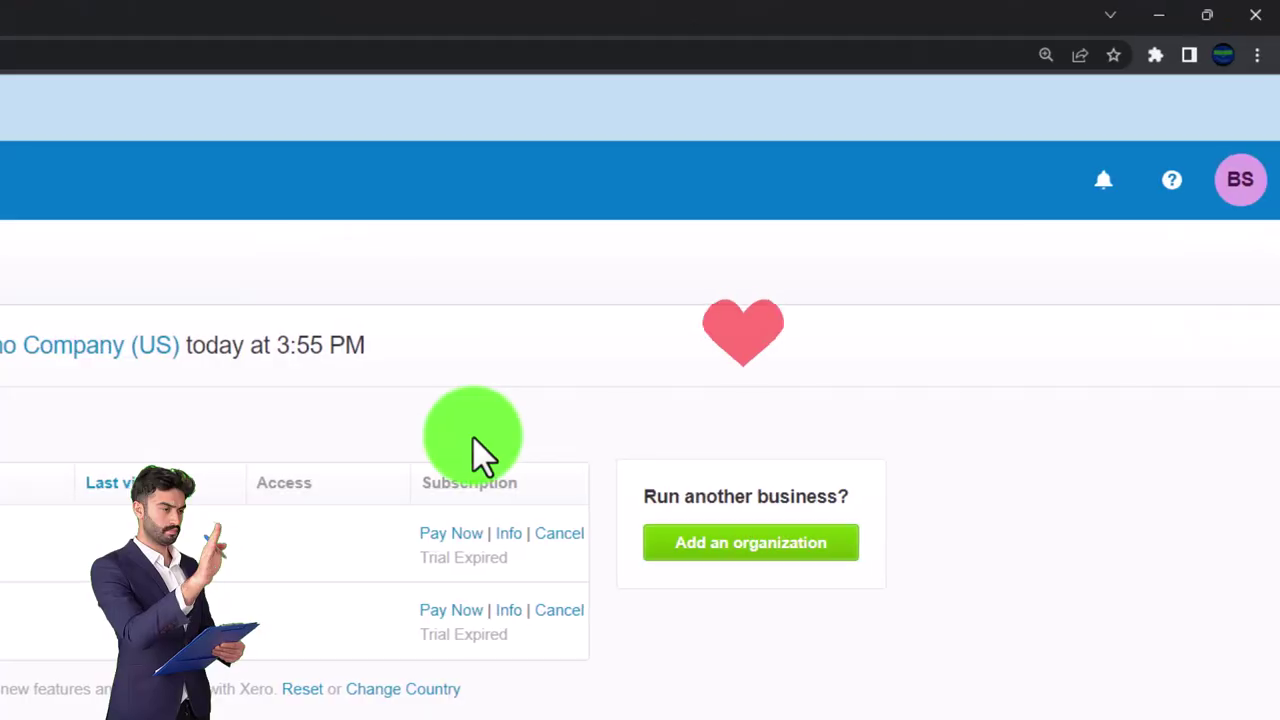
Zoom in, then duplicate the Demo Company (US) dashboard tab twice.
key(ctrl+plus)
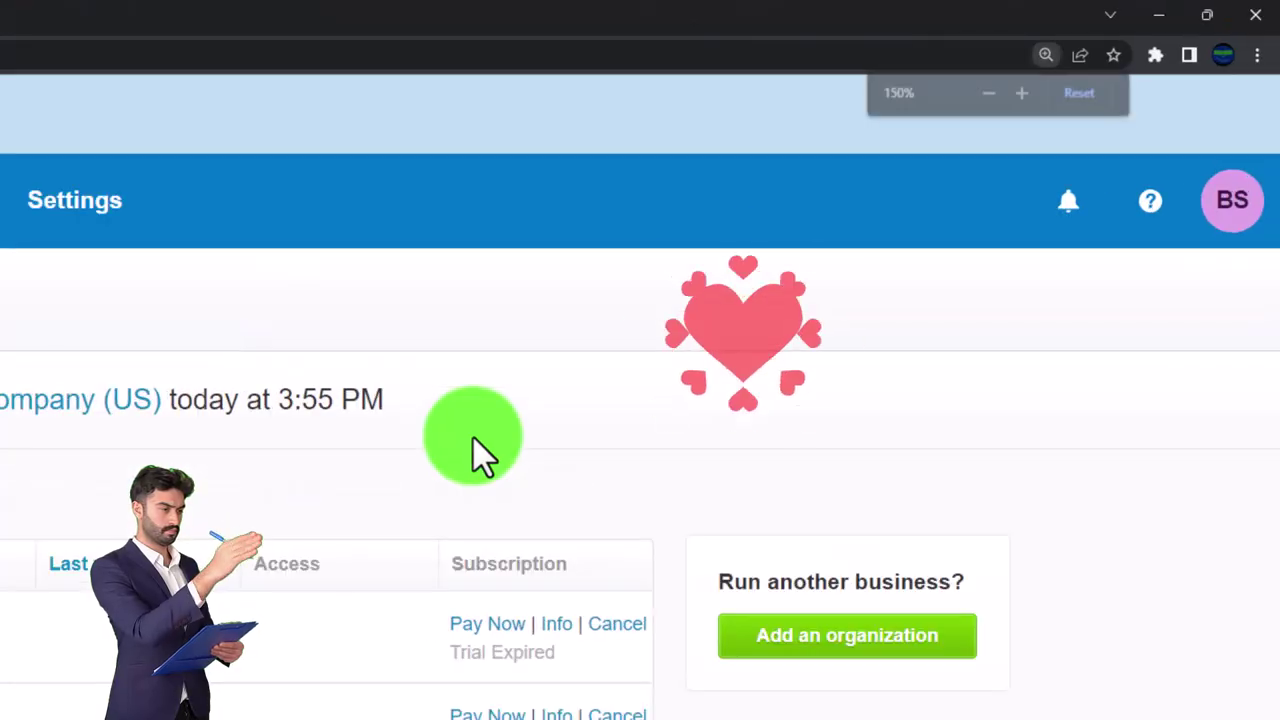
key(ctrl+plus)
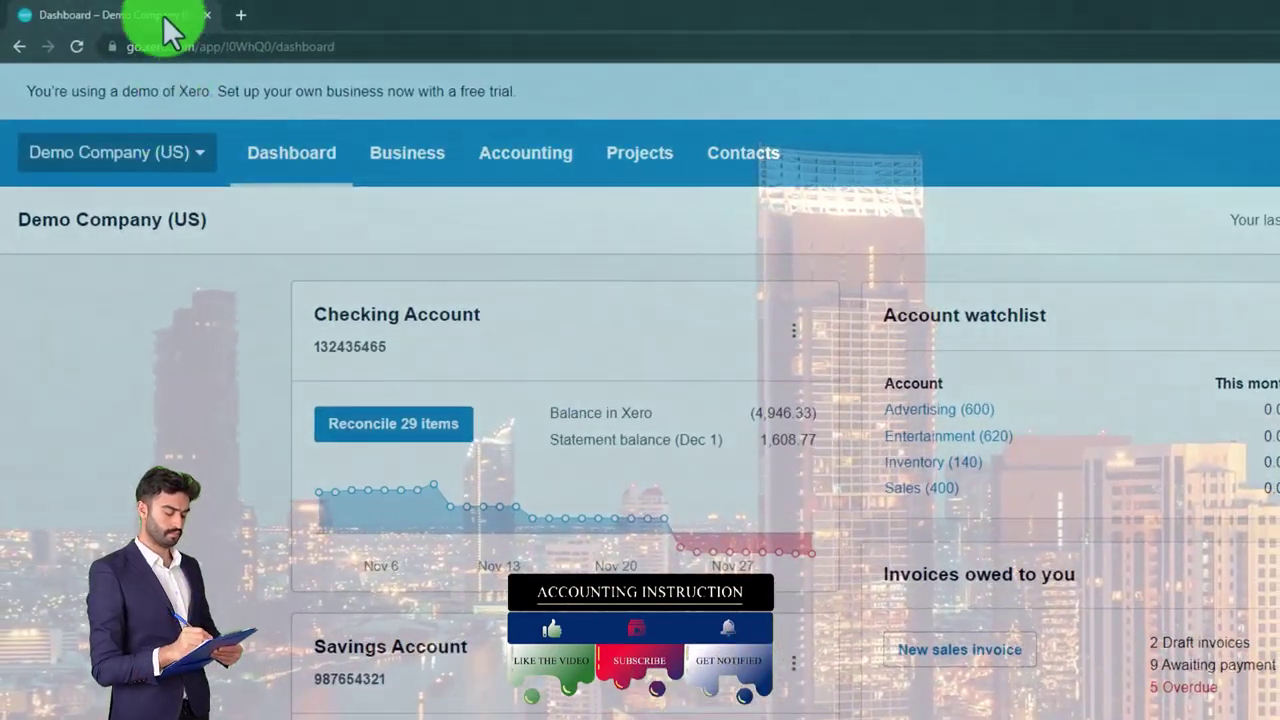
right_click(170, 32)
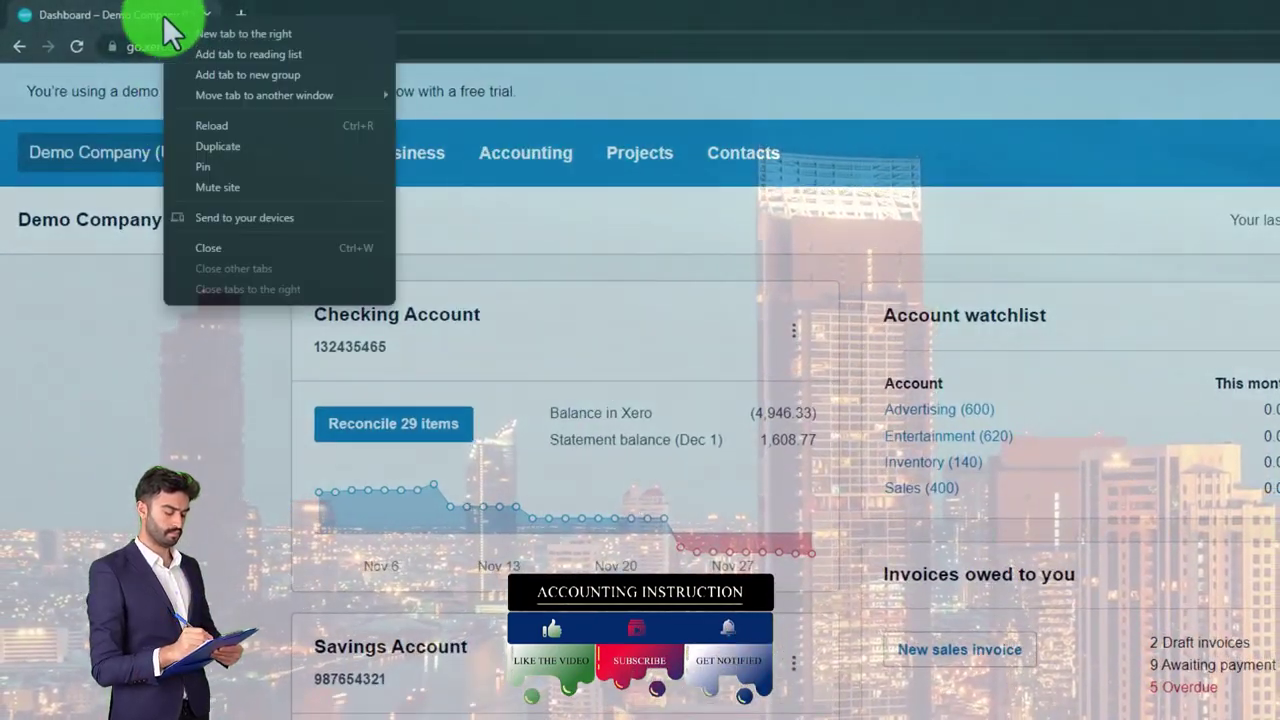
click(190, 140)
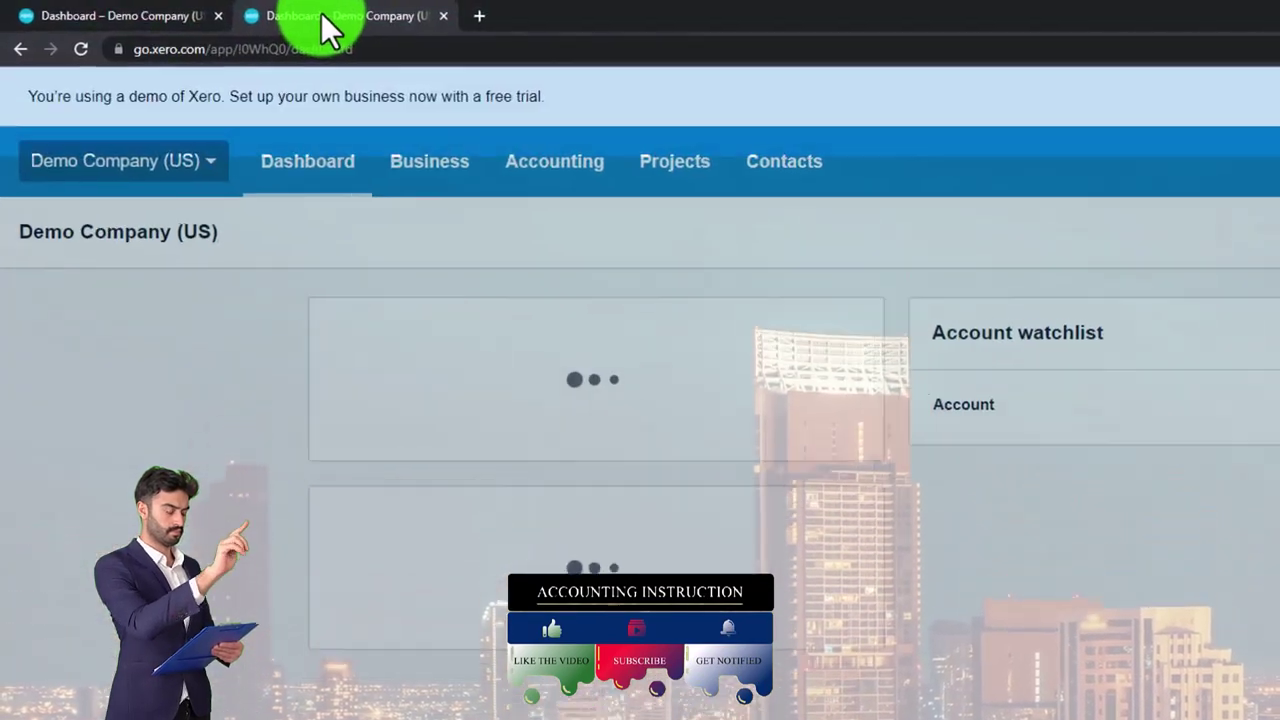
right_click(321, 12)
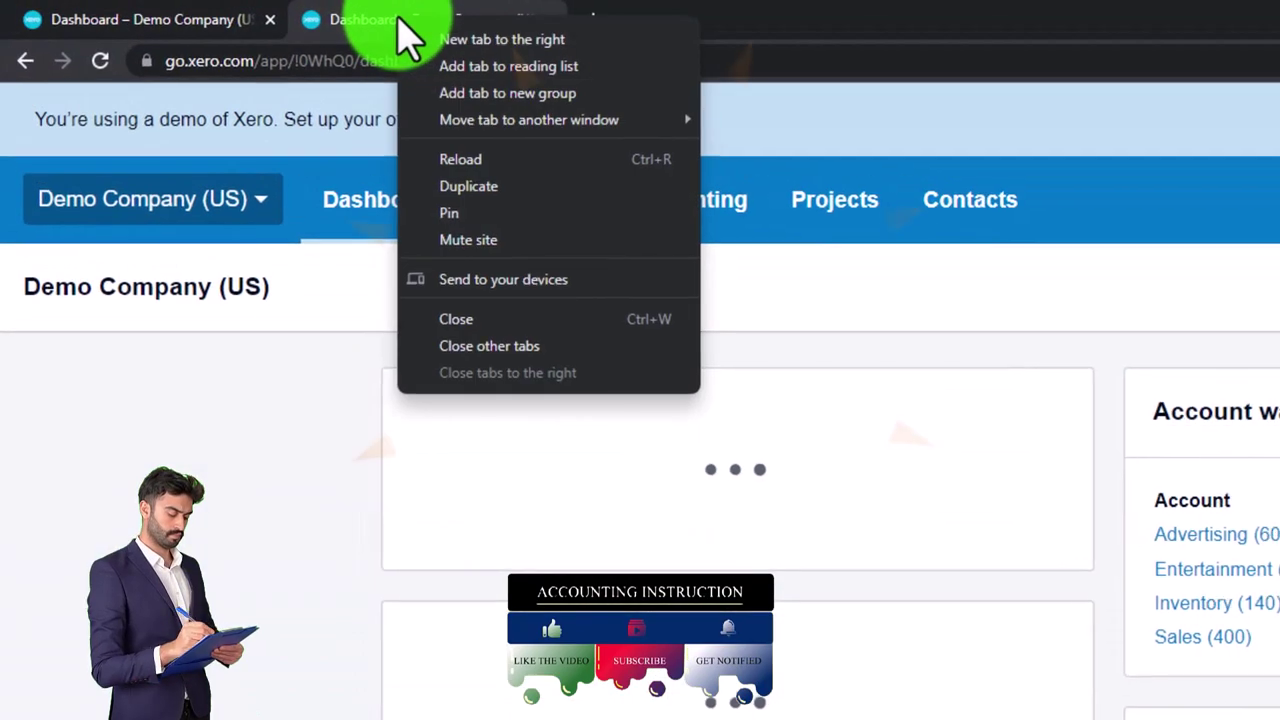
click(449, 188)
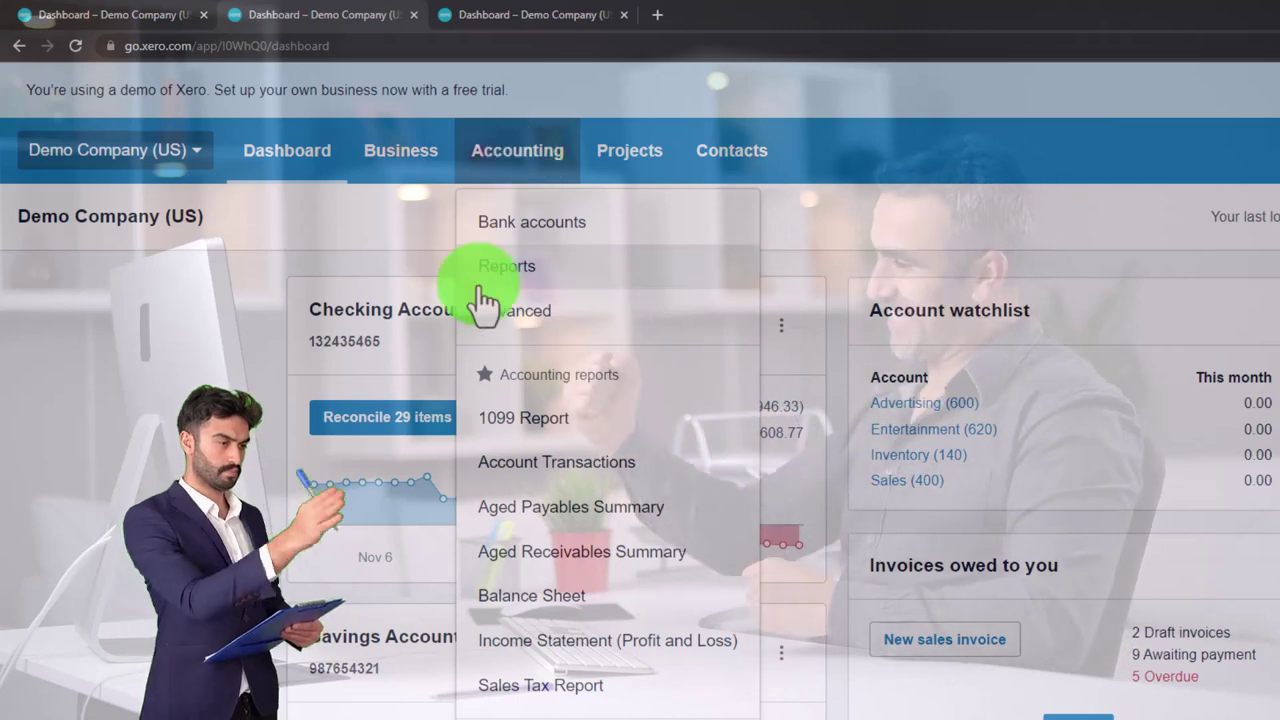
Open the Balance Sheet in one extra tab and the Income Statement in the other.
click(609, 272)
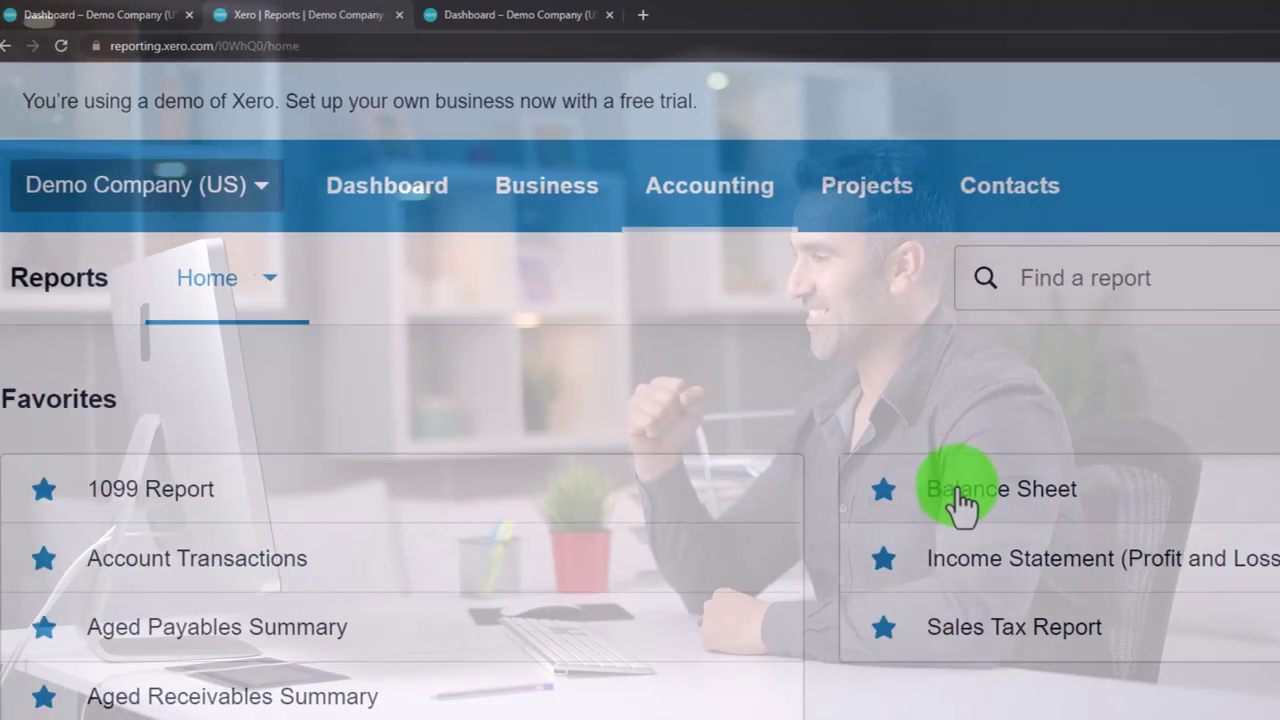
click(975, 500)
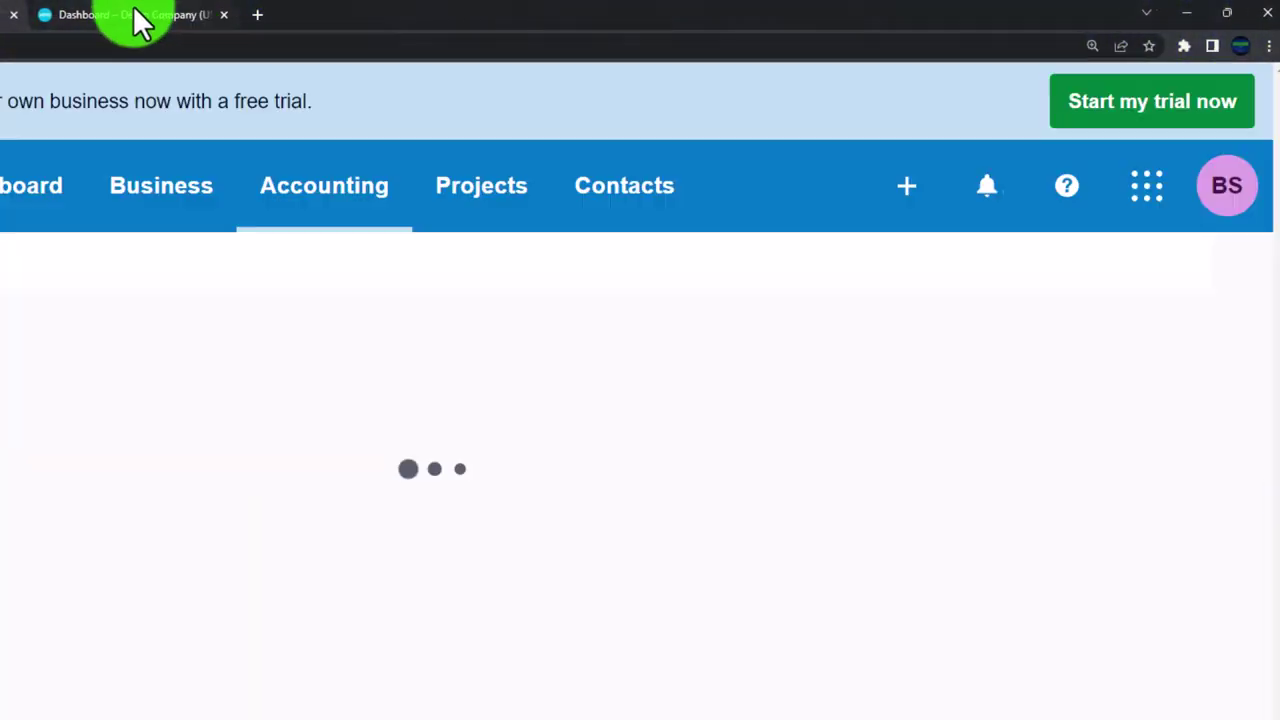
click(127, 16)
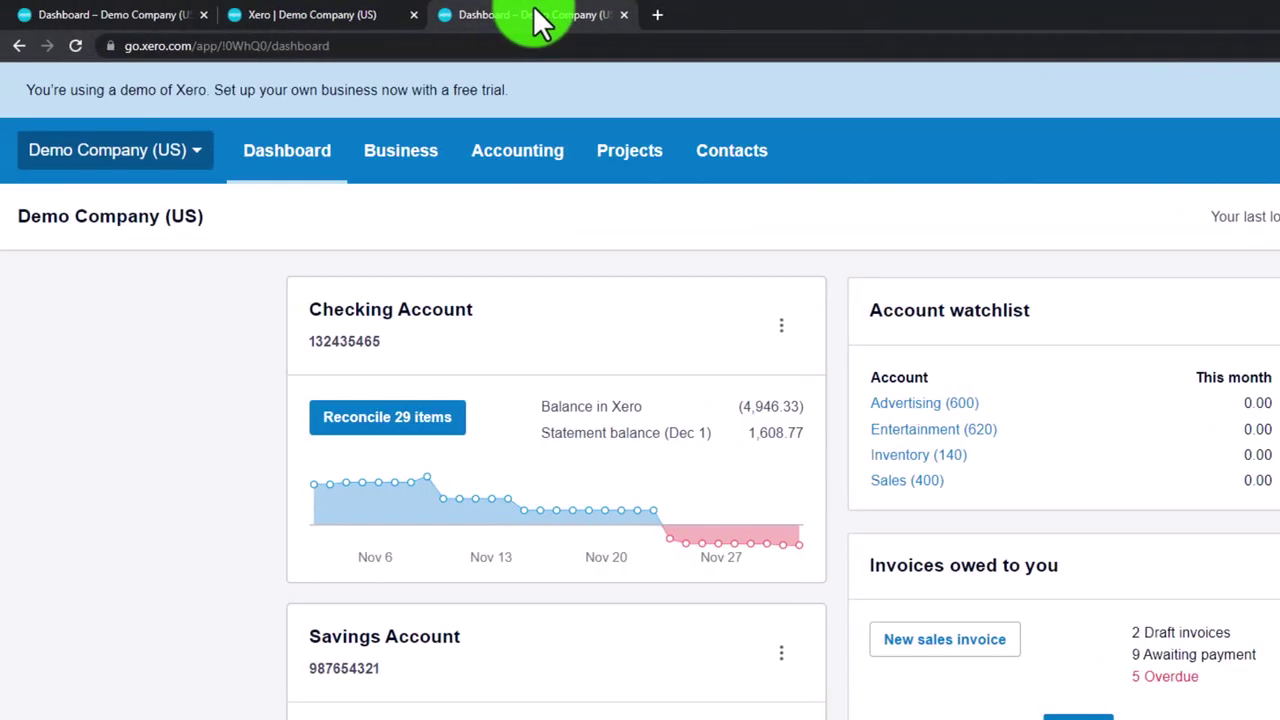
click(530, 160)
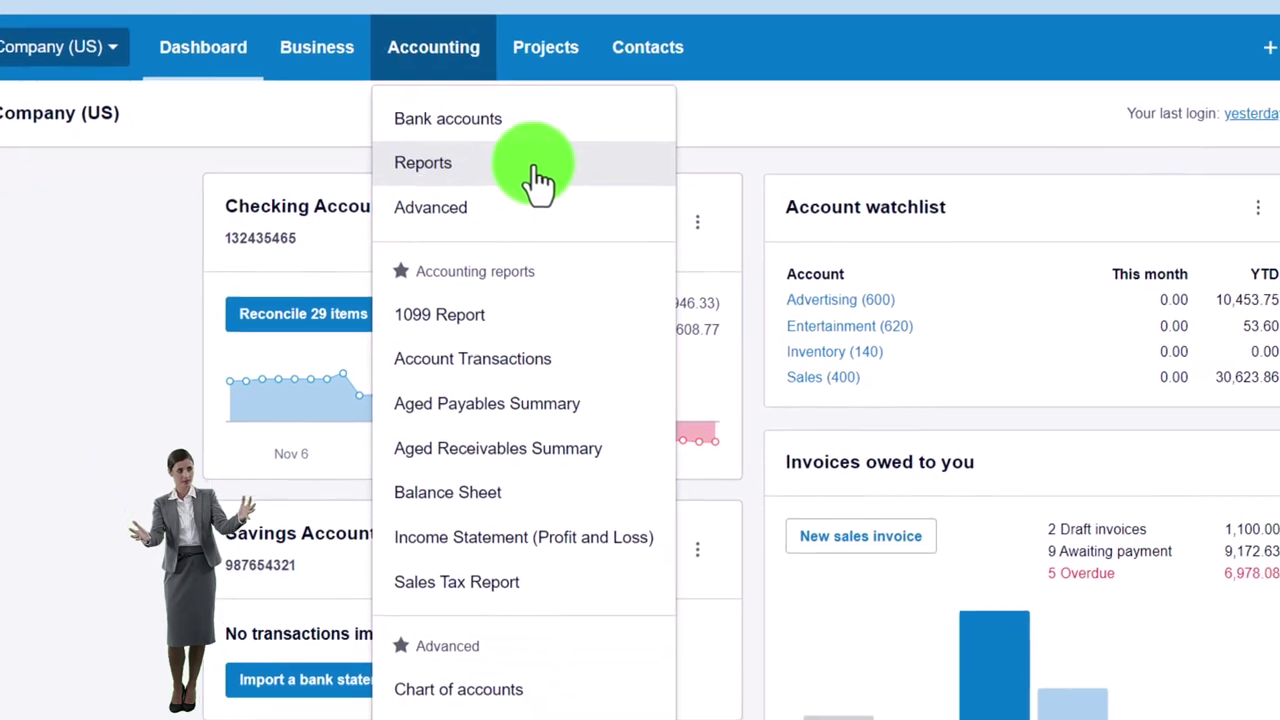
click(507, 268)
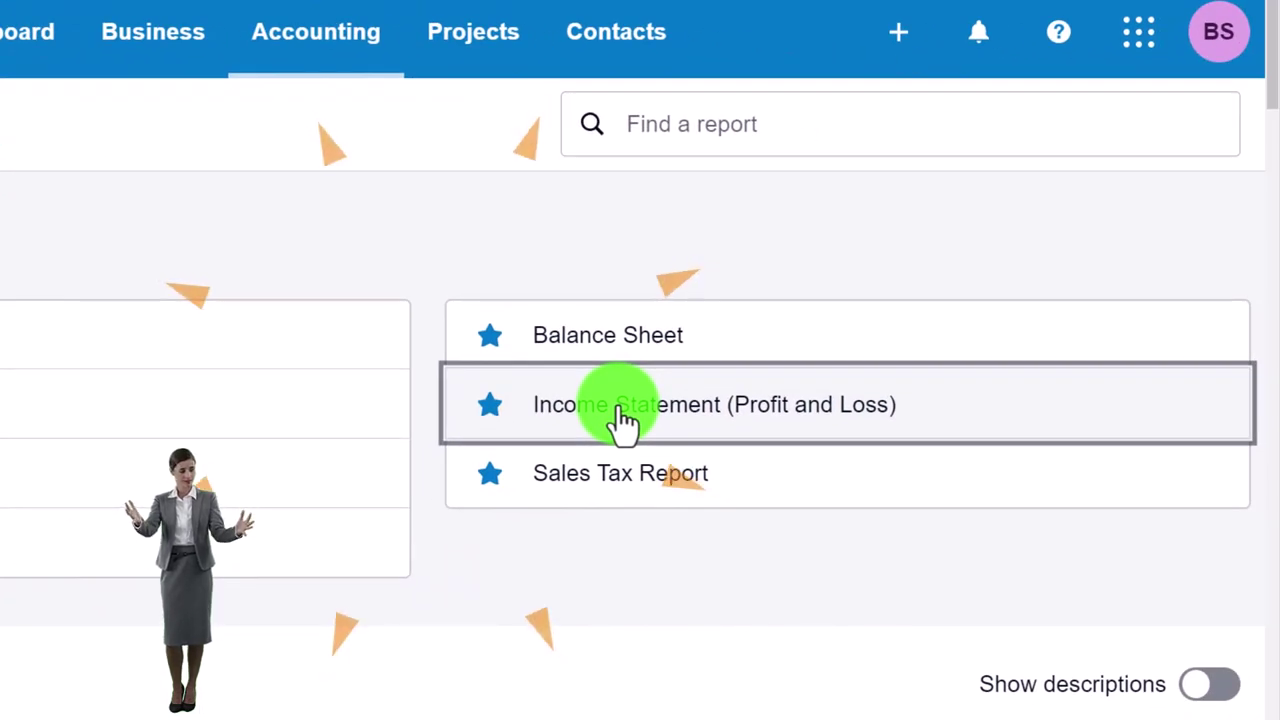
click(622, 418)
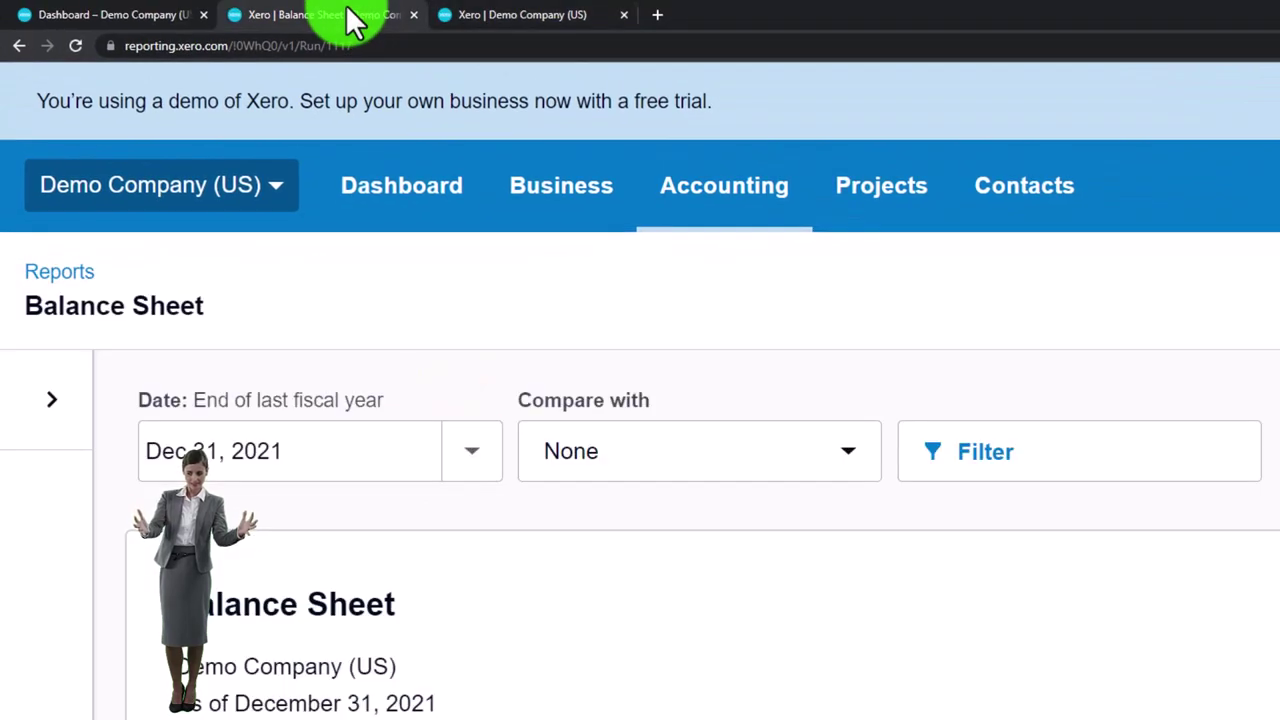
Set the report date to December 31, 2022.
click(478, 451)
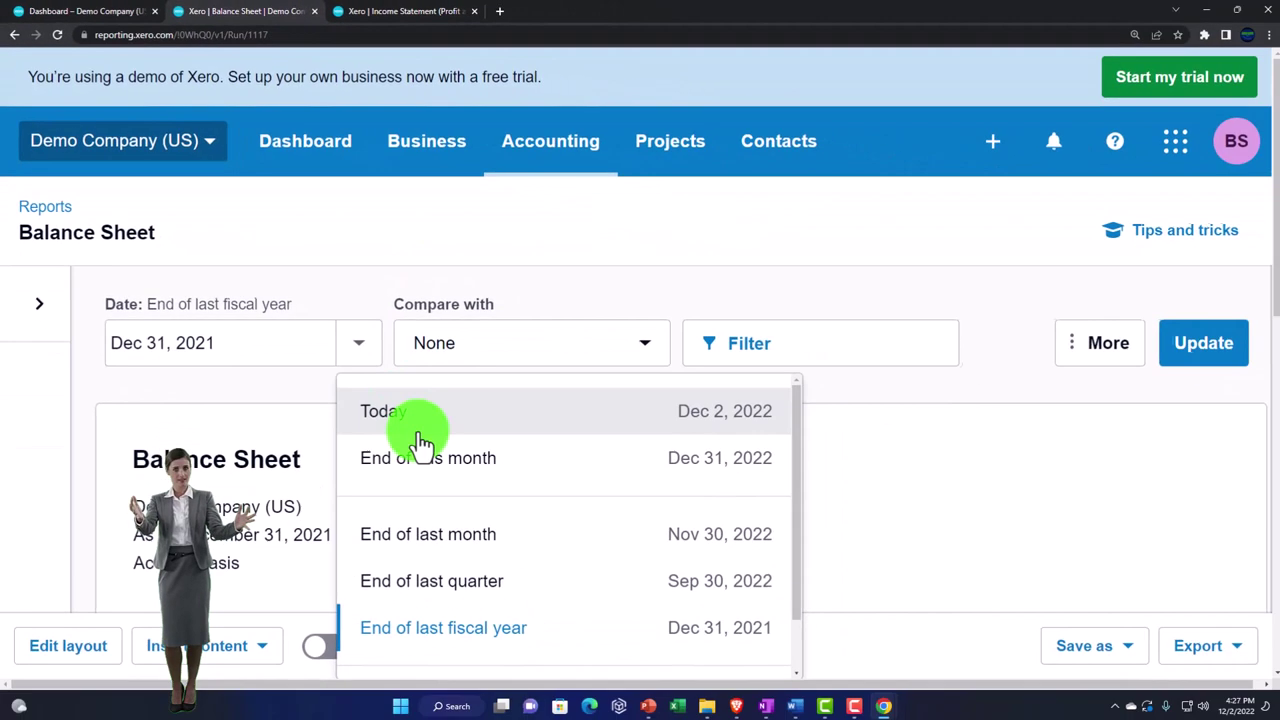
scroll(422, 443, down, 1)
click(462, 603)
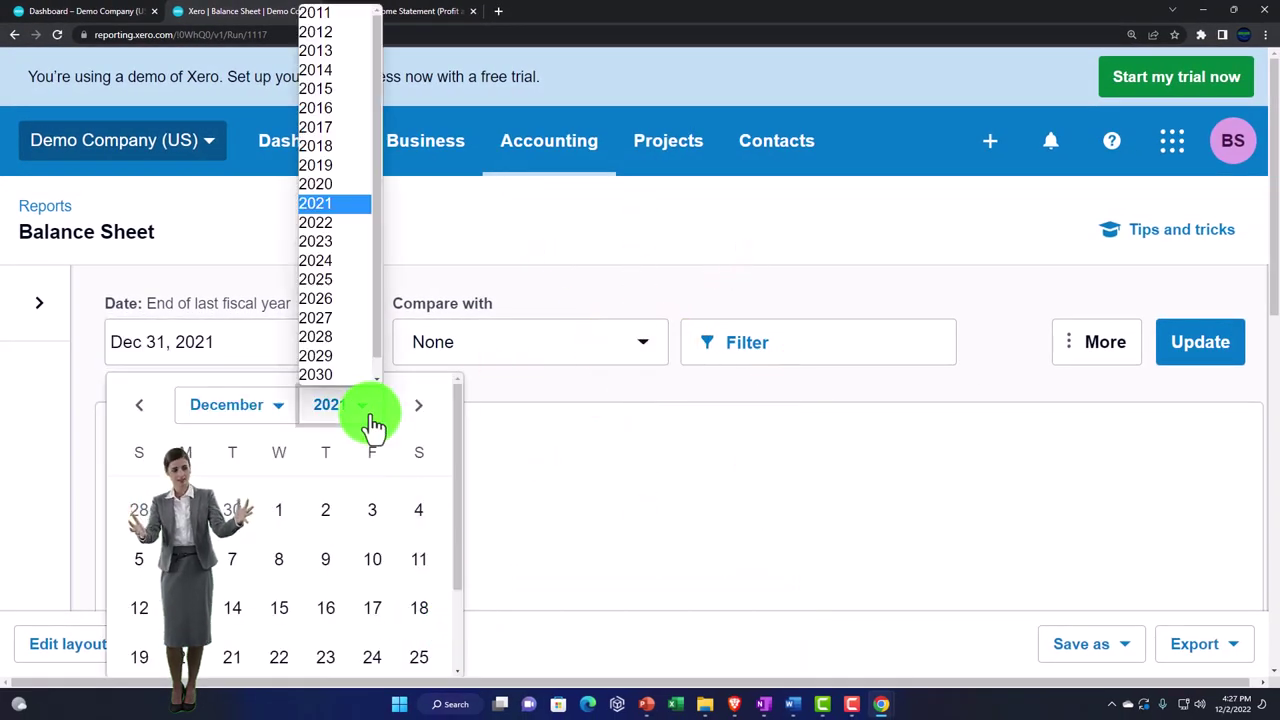
click(335, 224)
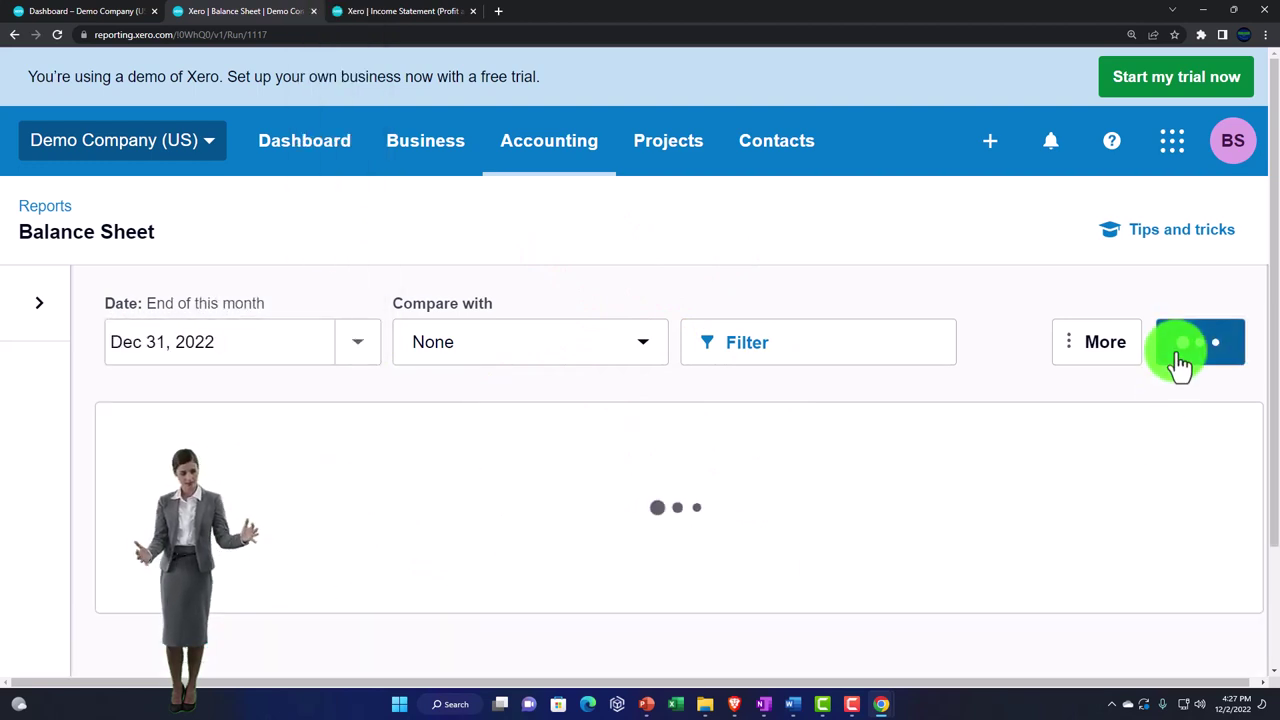
Return to the enlarged dashboard tab and bring the OneNote notes into view.
click(90, 15)
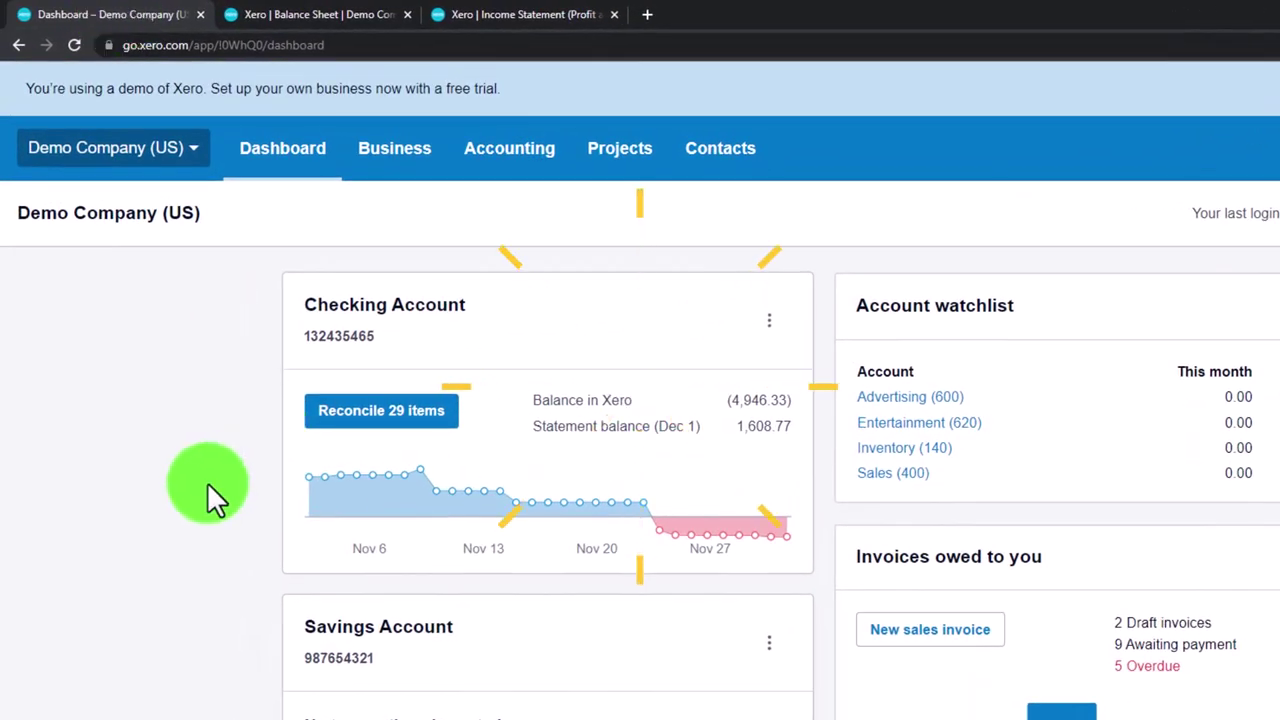
key(ctrl+plus)
key(ctrl+plus)
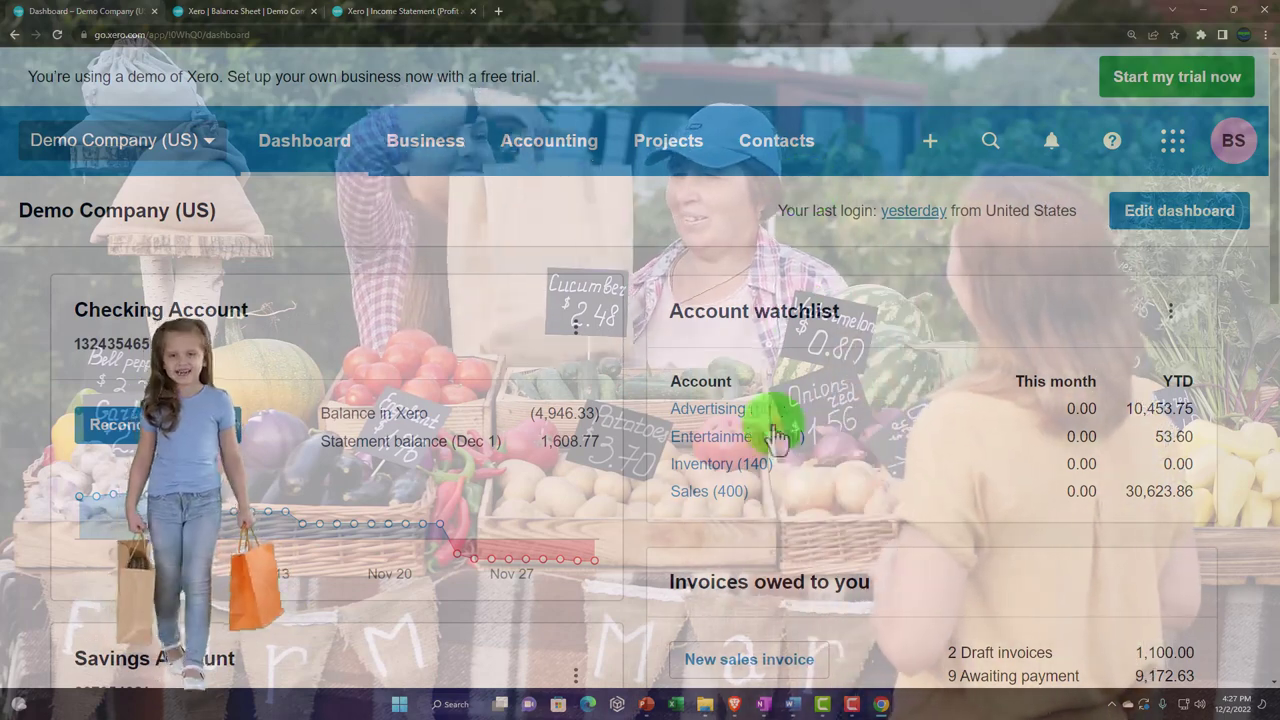
click(763, 704)
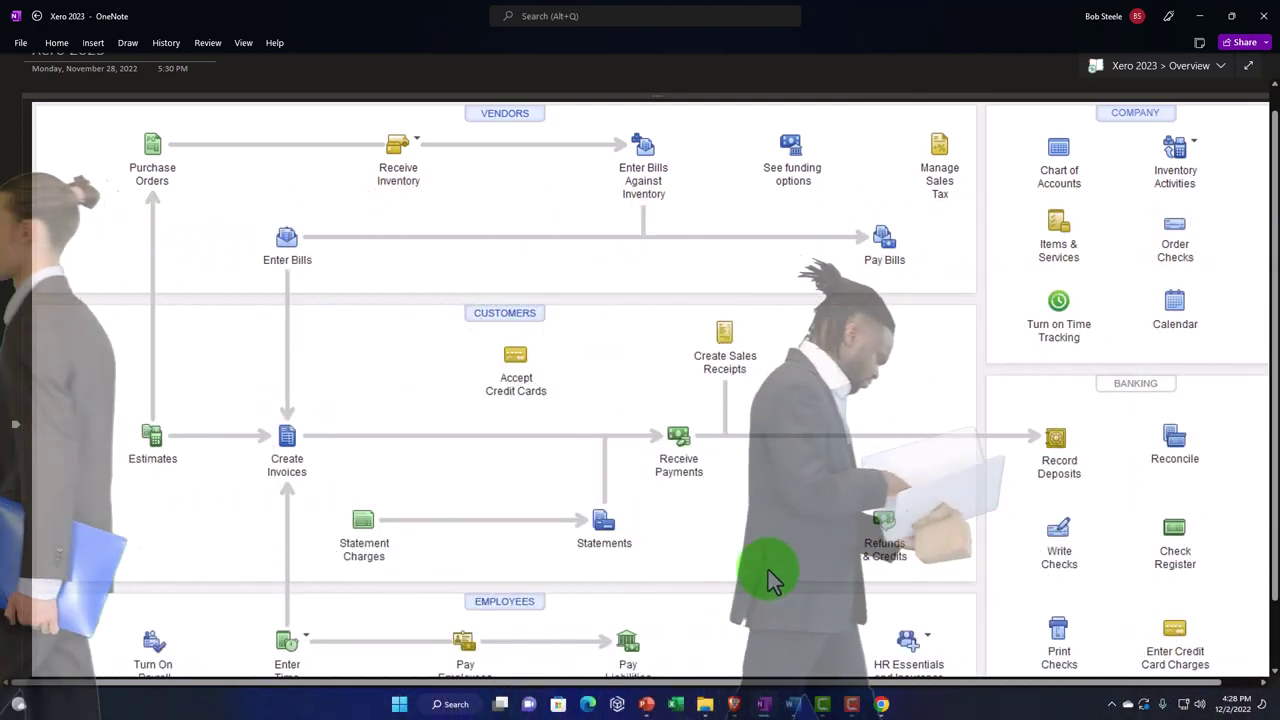
After reviewing the Xero 2023 Overview flowchart, bring up the open browser windows.
click(882, 704)
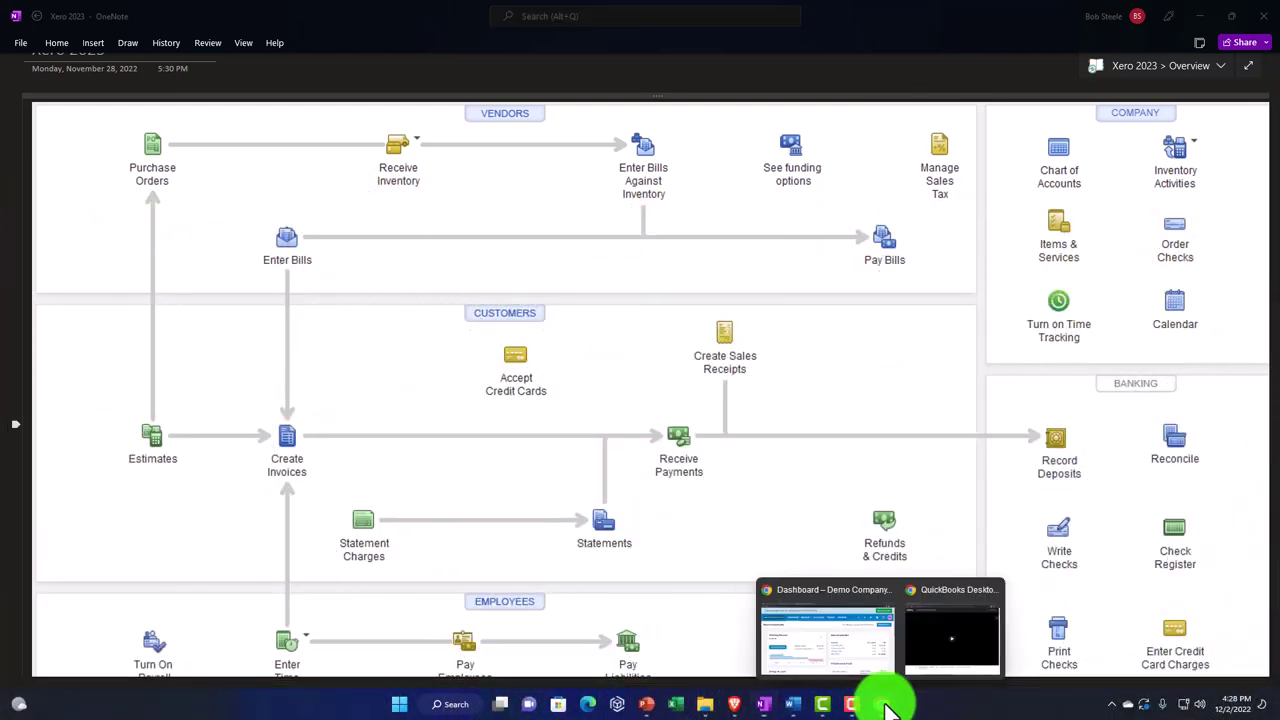
Back on the Xero dashboard, open the Create new menu to start Receive money.
click(838, 645)
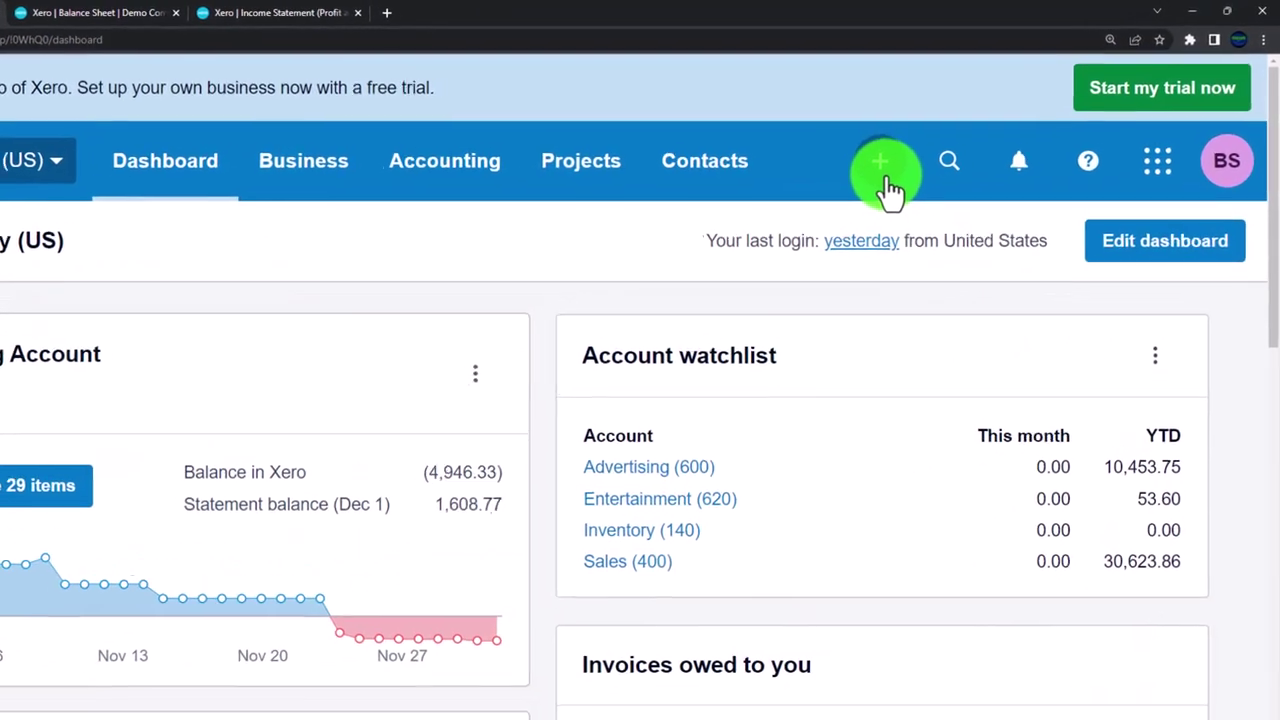
click(930, 140)
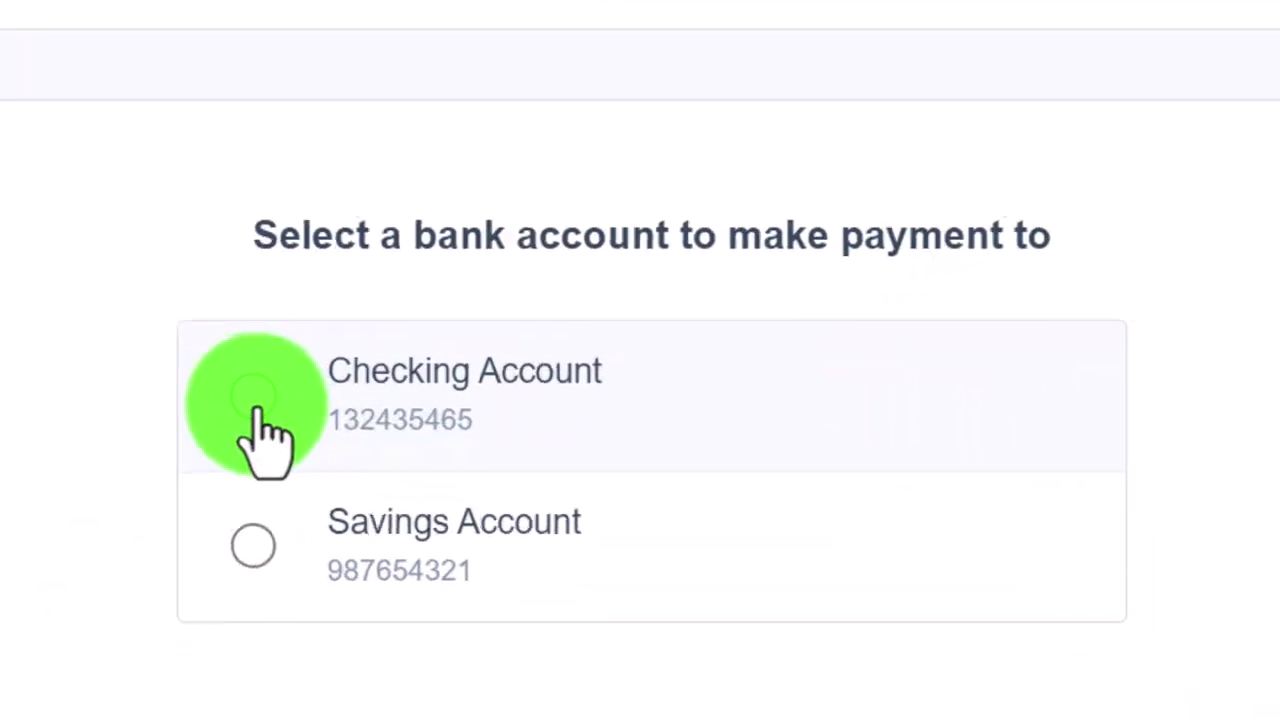
Receive the money into the Checking account and continue to the form.
click(255, 400)
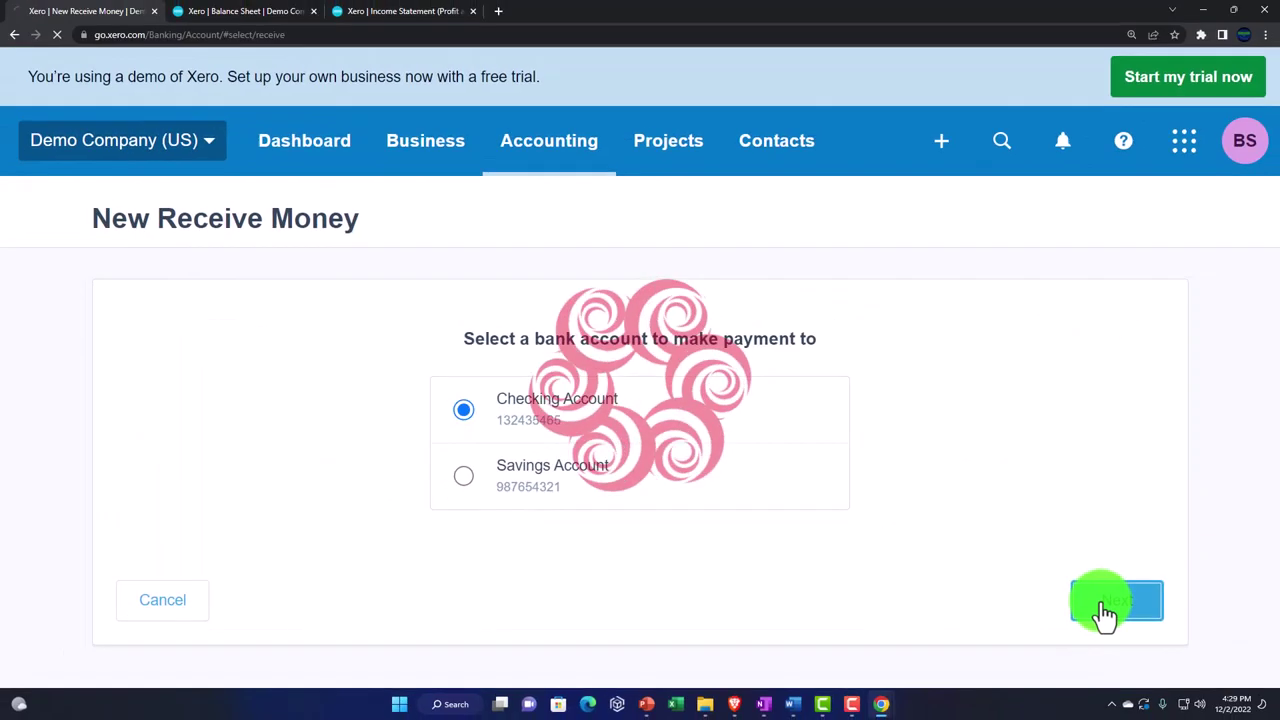
click(1103, 608)
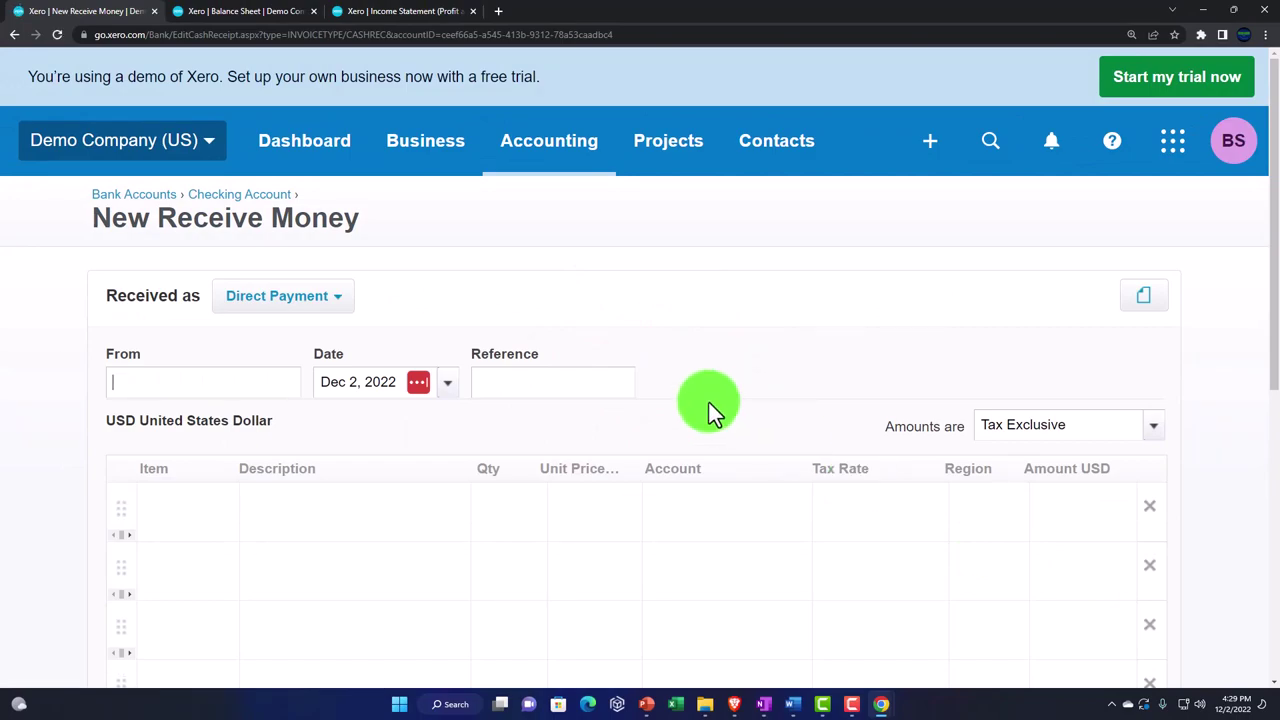
scroll(708, 401, down, 1)
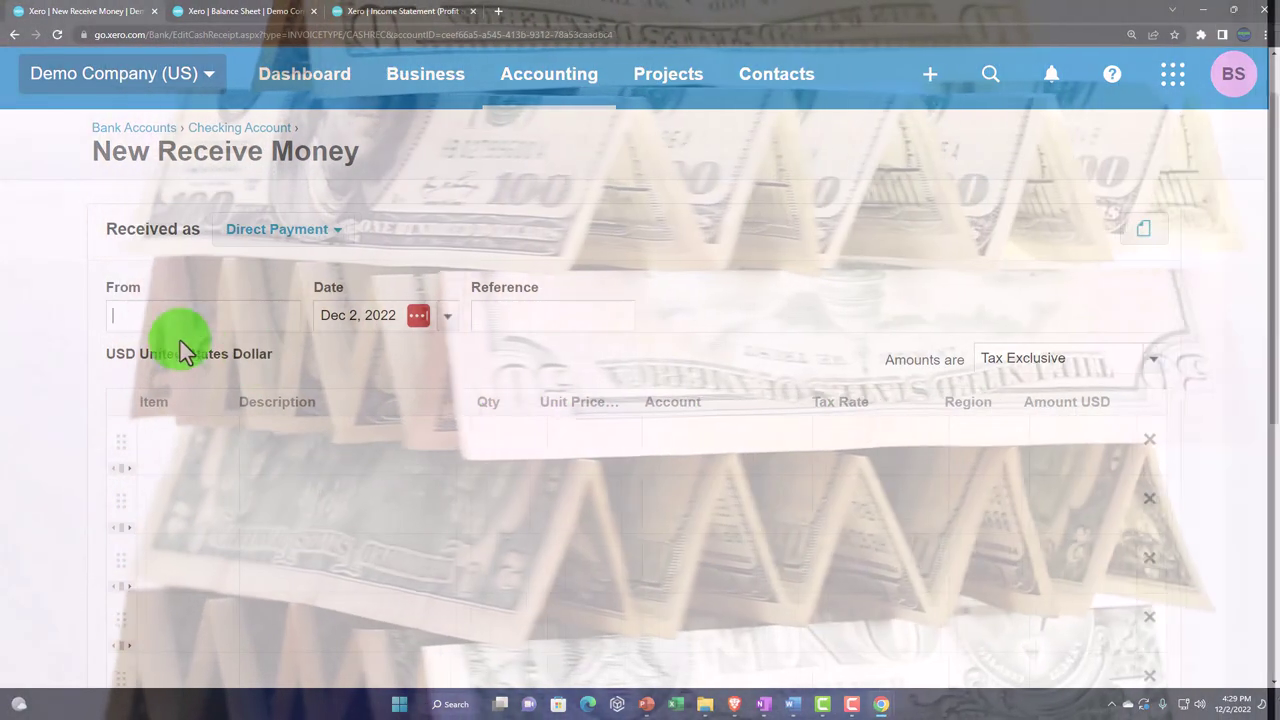
Enter AAA as the payer and add a TSS Small Black T-shirt line.
text(A)
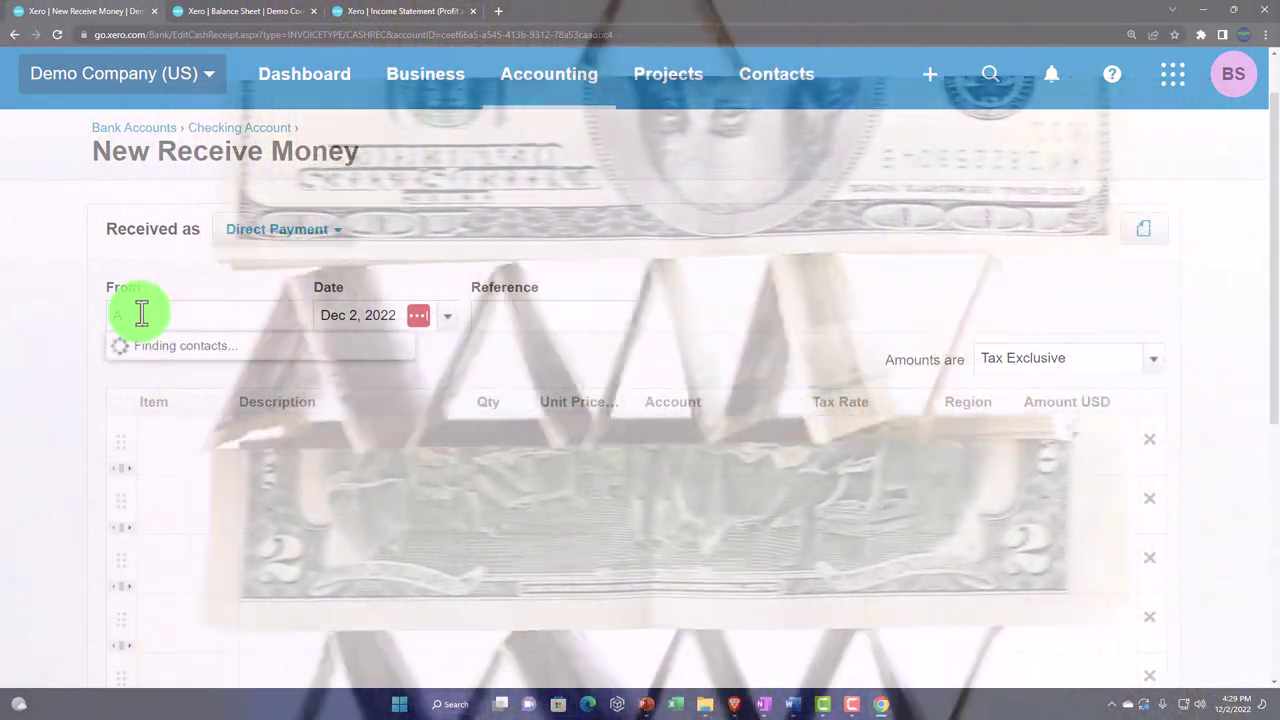
text(AA)
key(Tab)
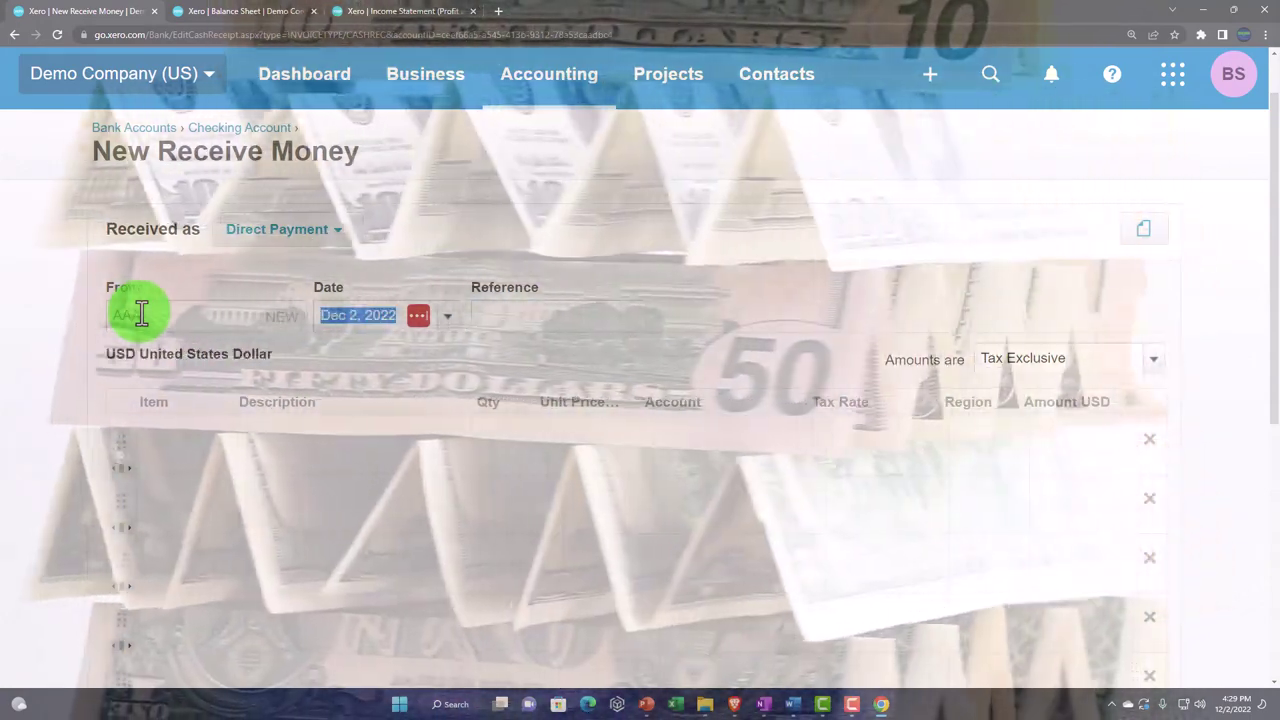
scroll(205, 420, down, 1)
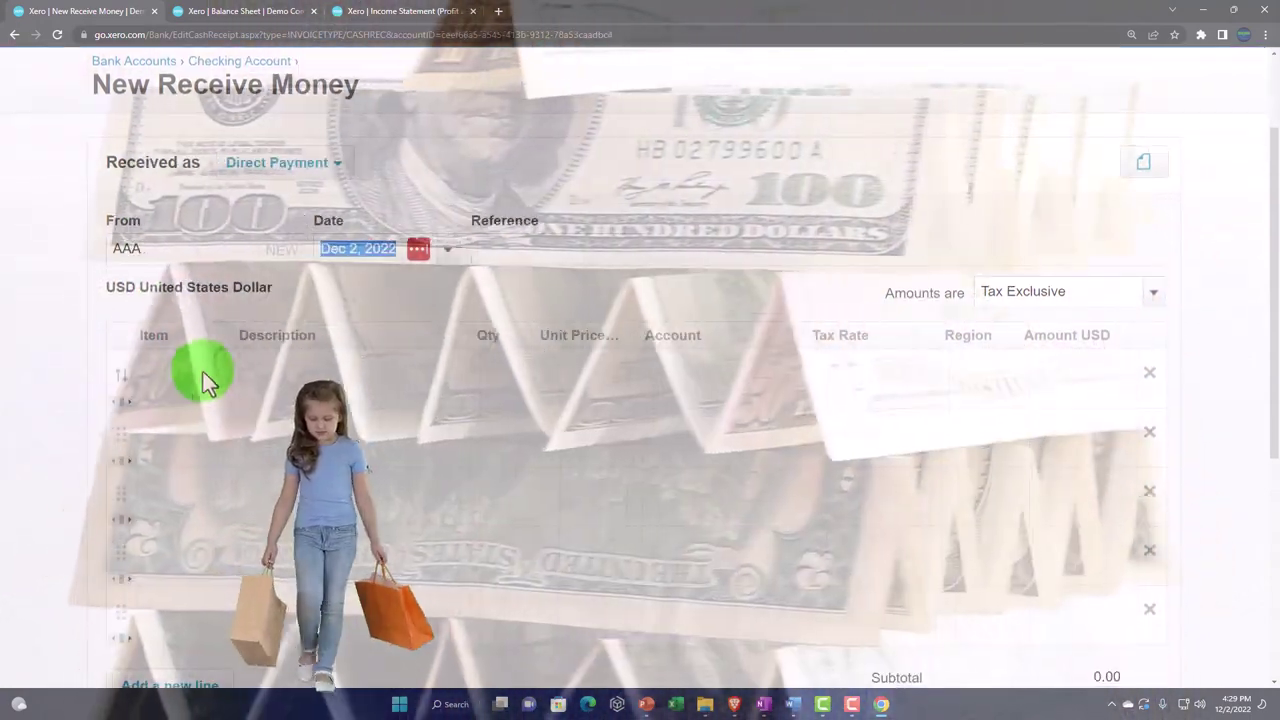
click(205, 375)
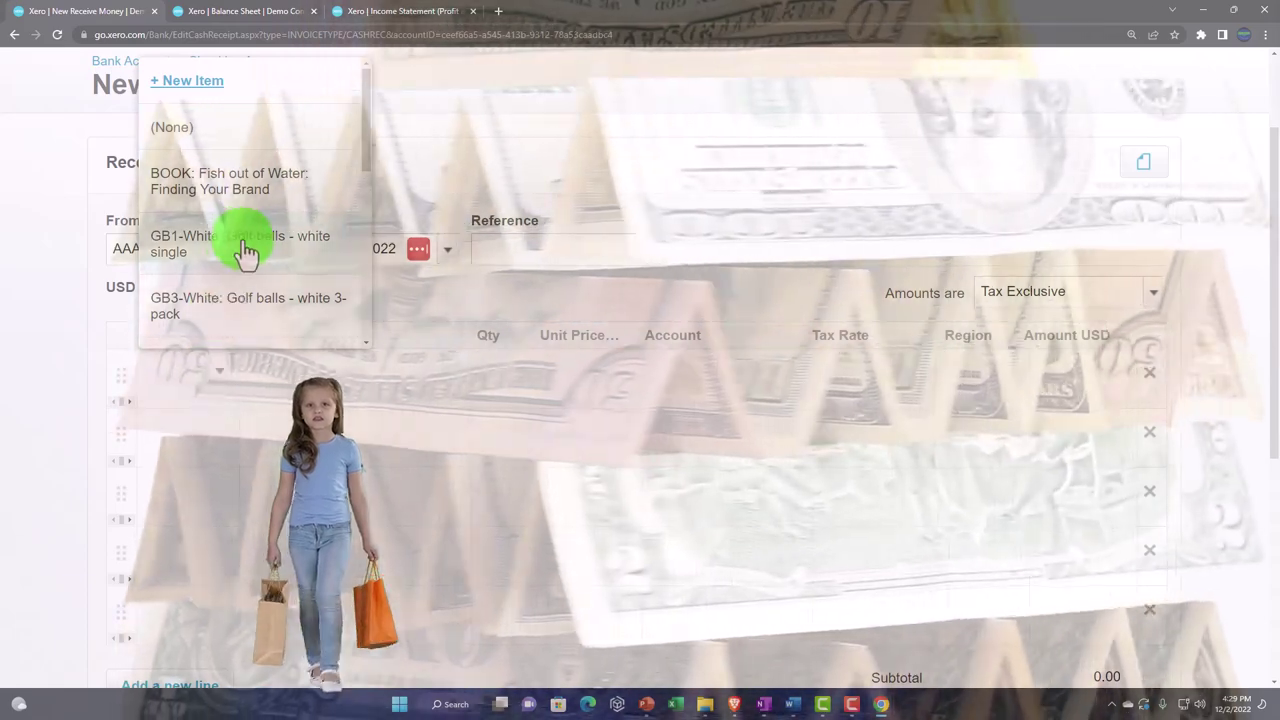
scroll(247, 255, down, 5)
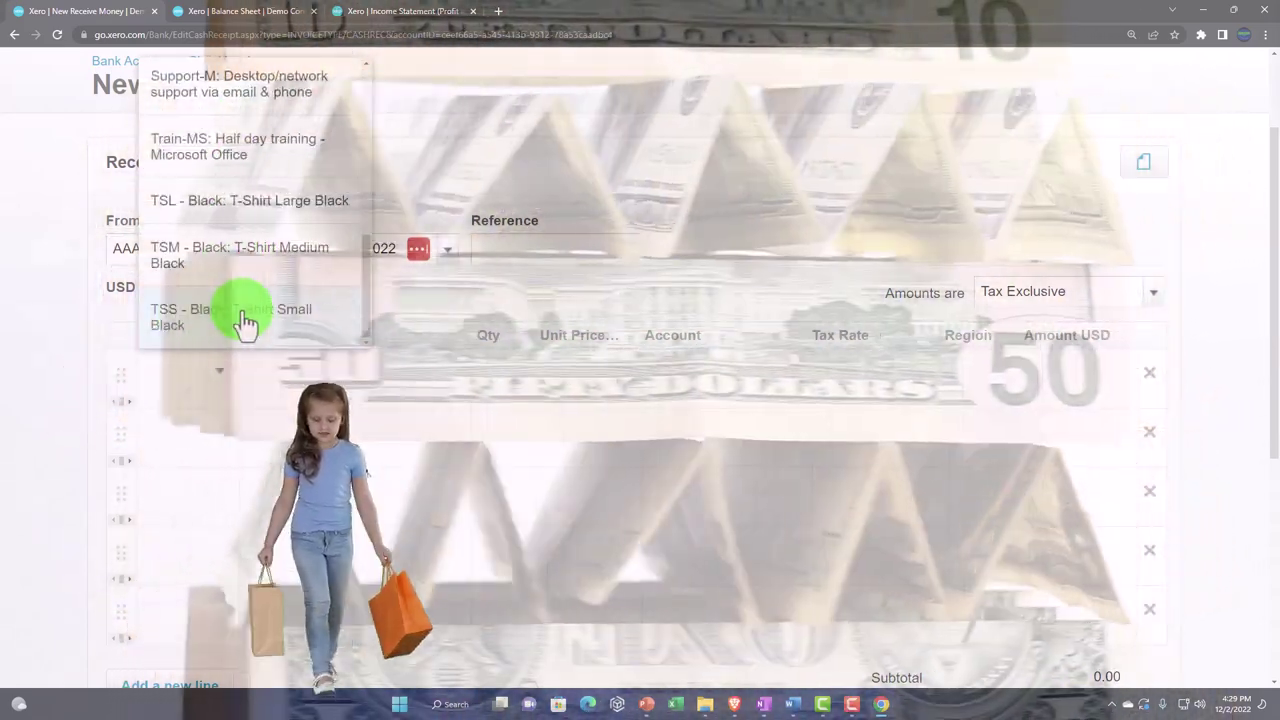
click(245, 318)
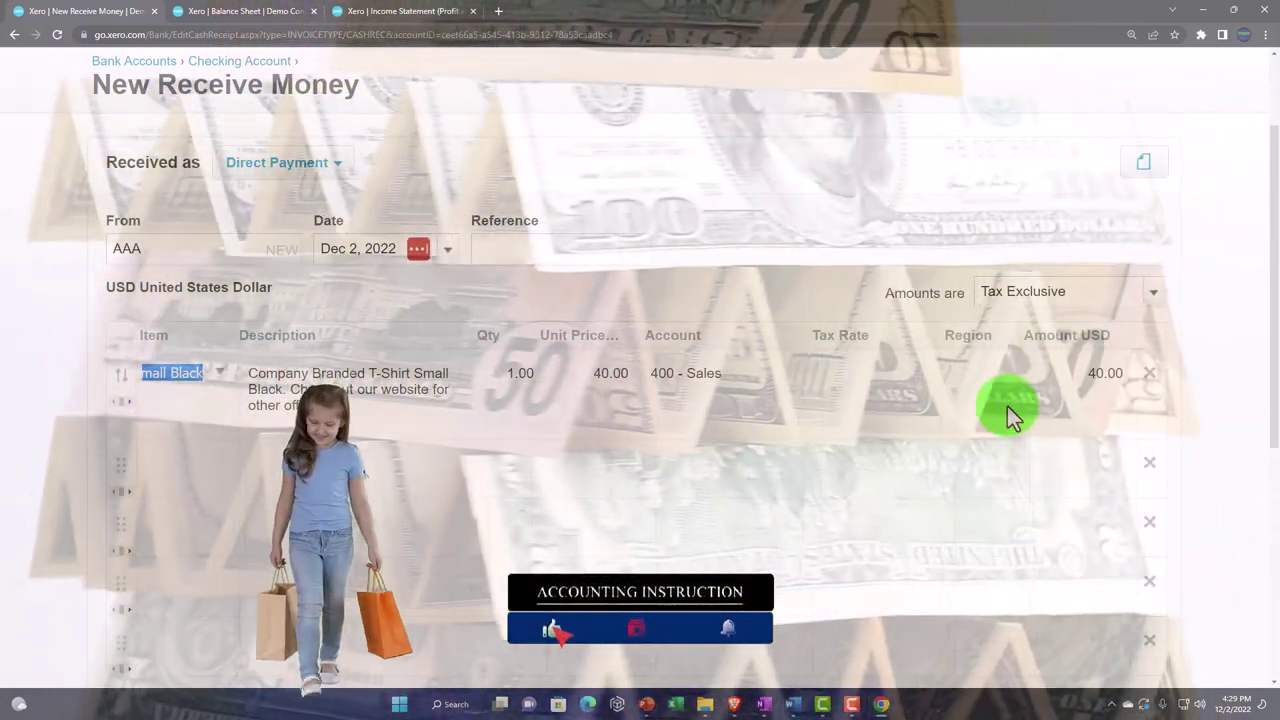
scroll(1007, 406, down, 2)
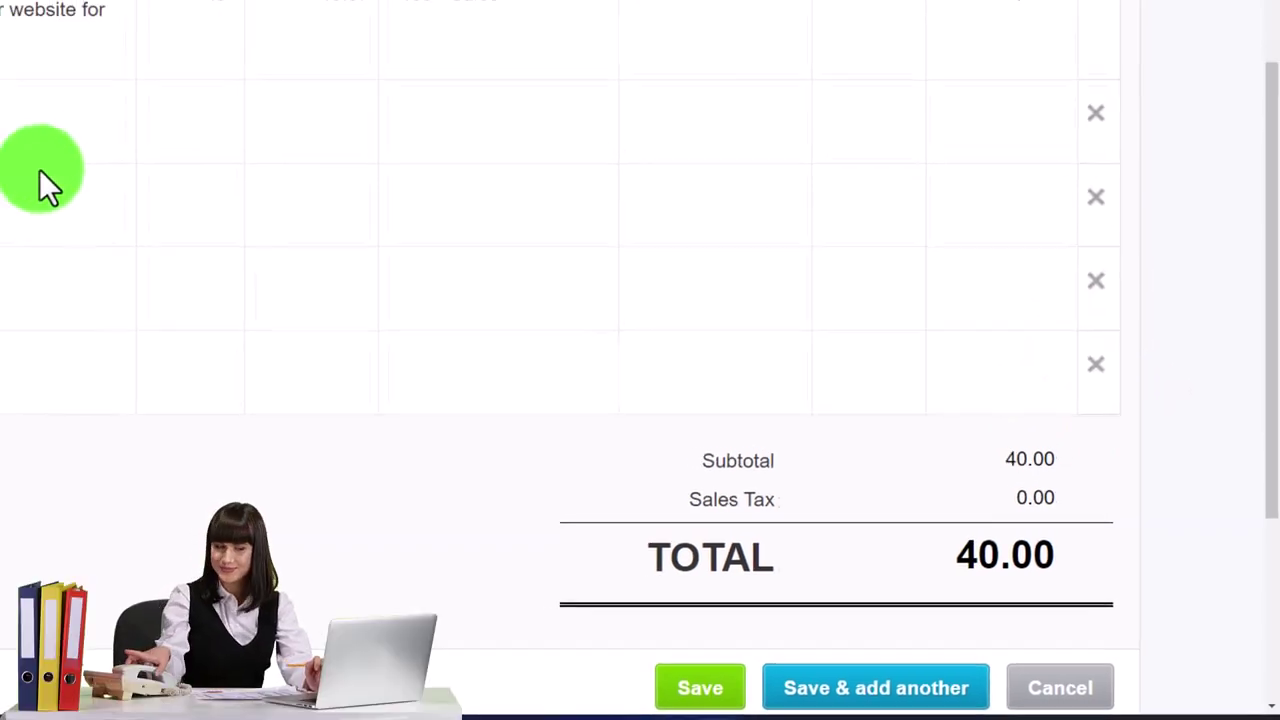
scroll(405, 312, up, 3)
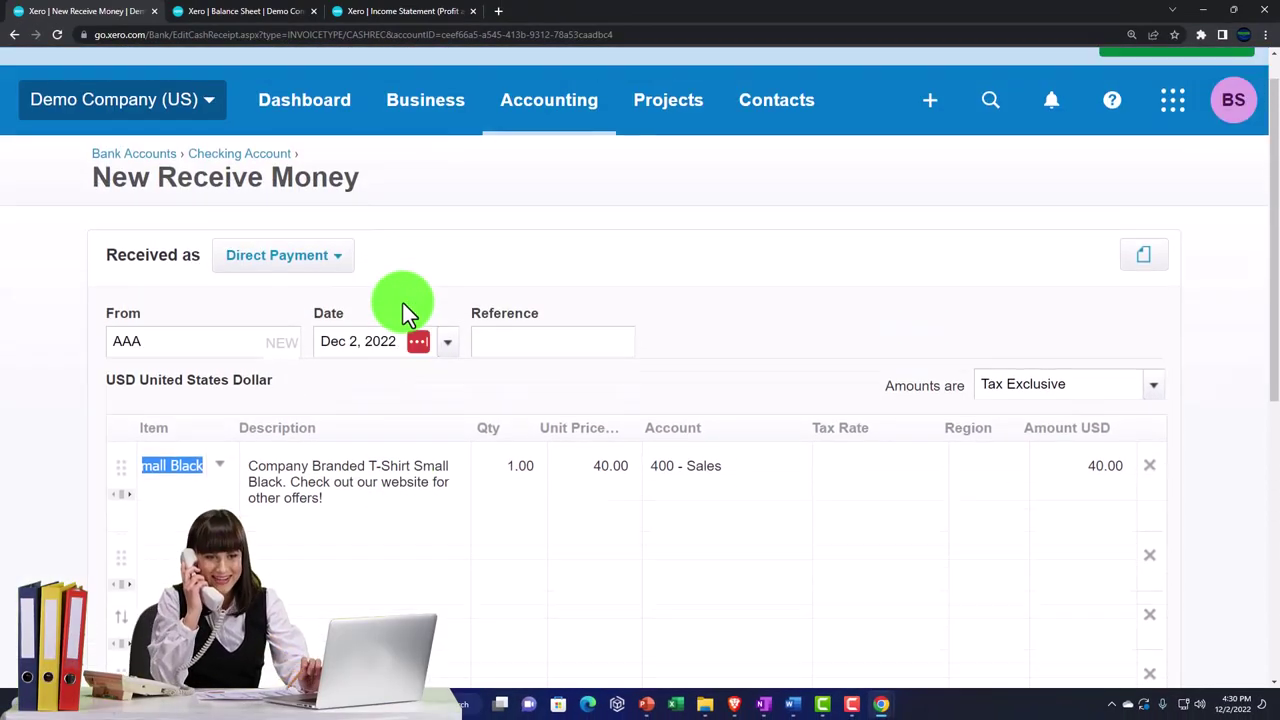
scroll(403, 303, up, 1)
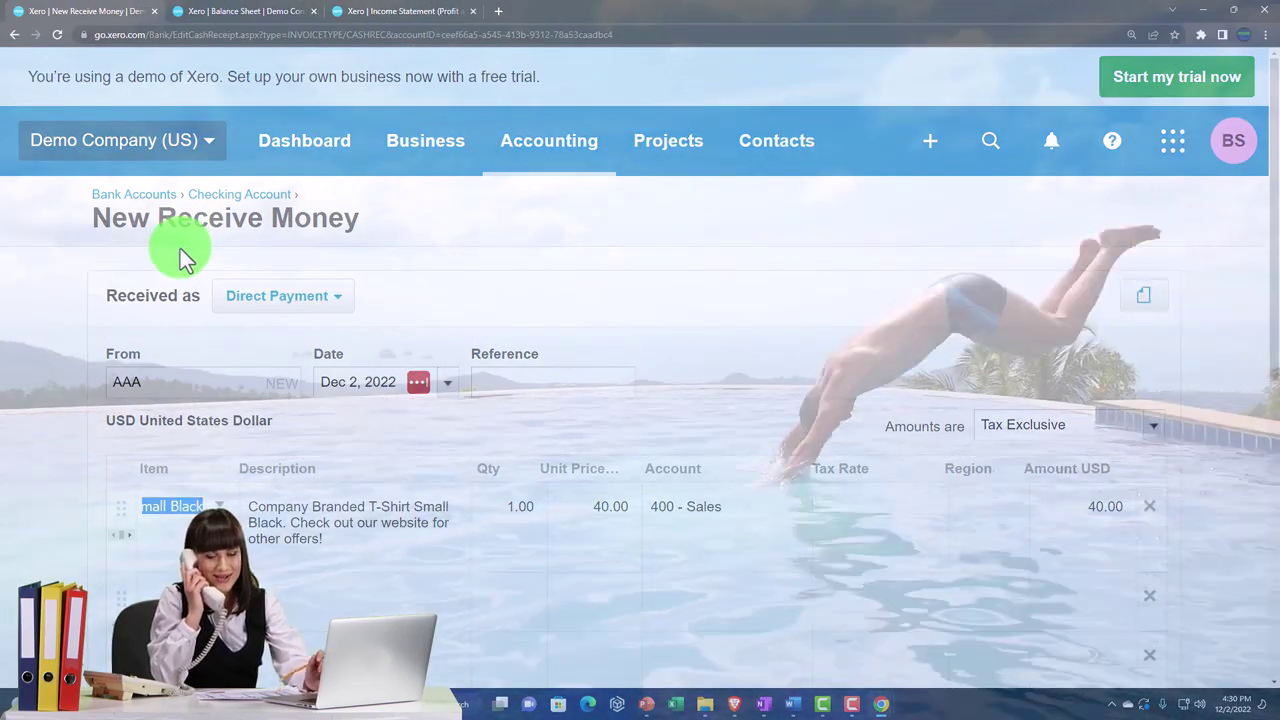
Create new invoice INV-0041 and close the newer-invoicing-experience notice.
click(929, 148)
click(790, 262)
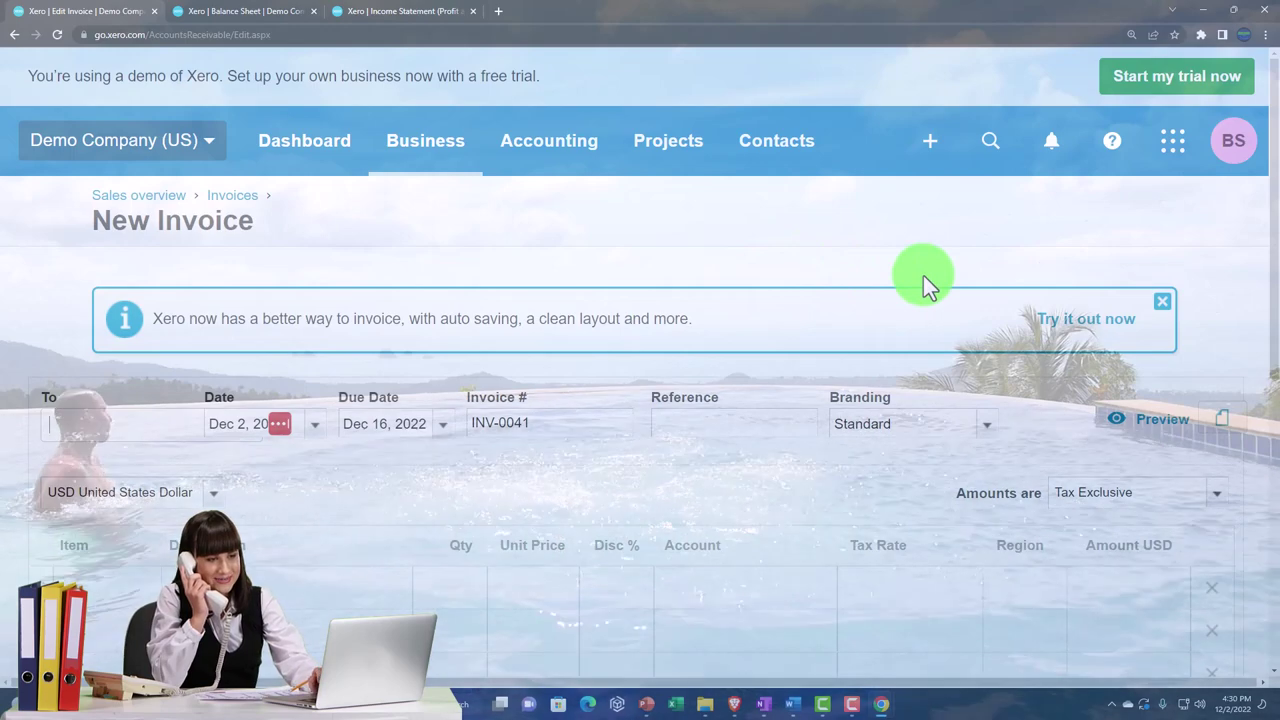
click(1160, 302)
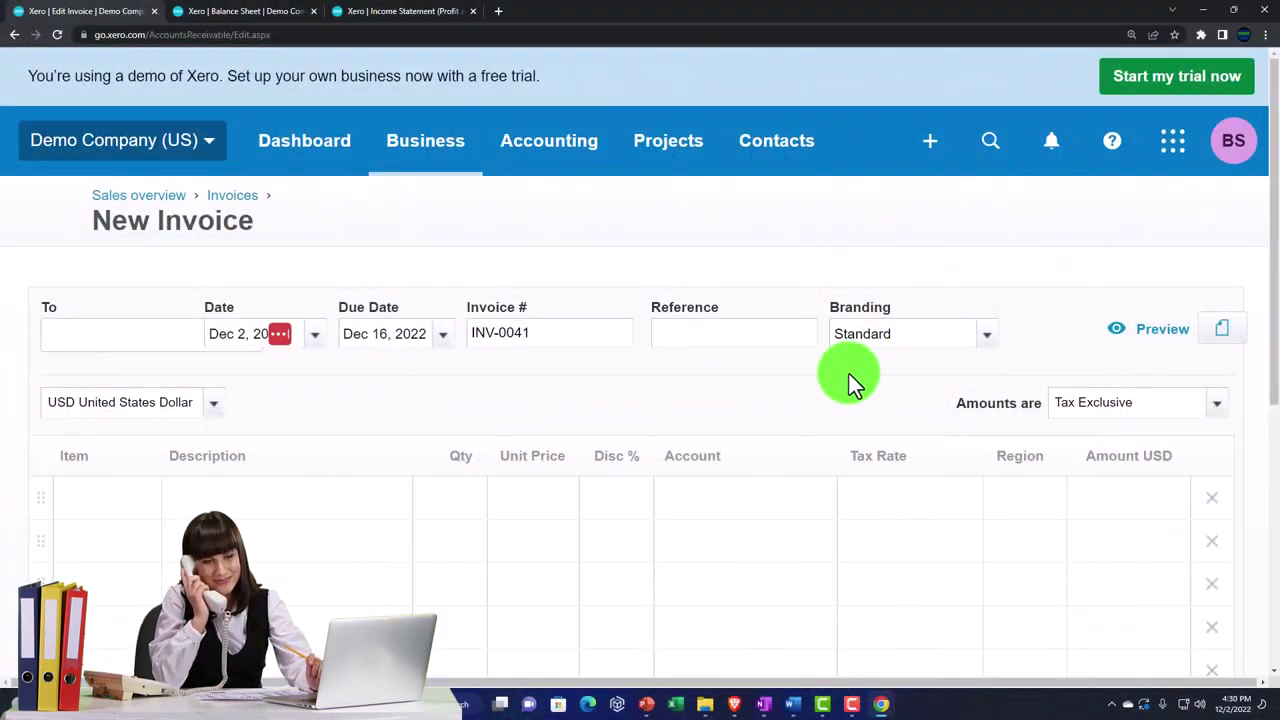
scroll(849, 374, down, 2)
scroll(849, 374, down, 2)
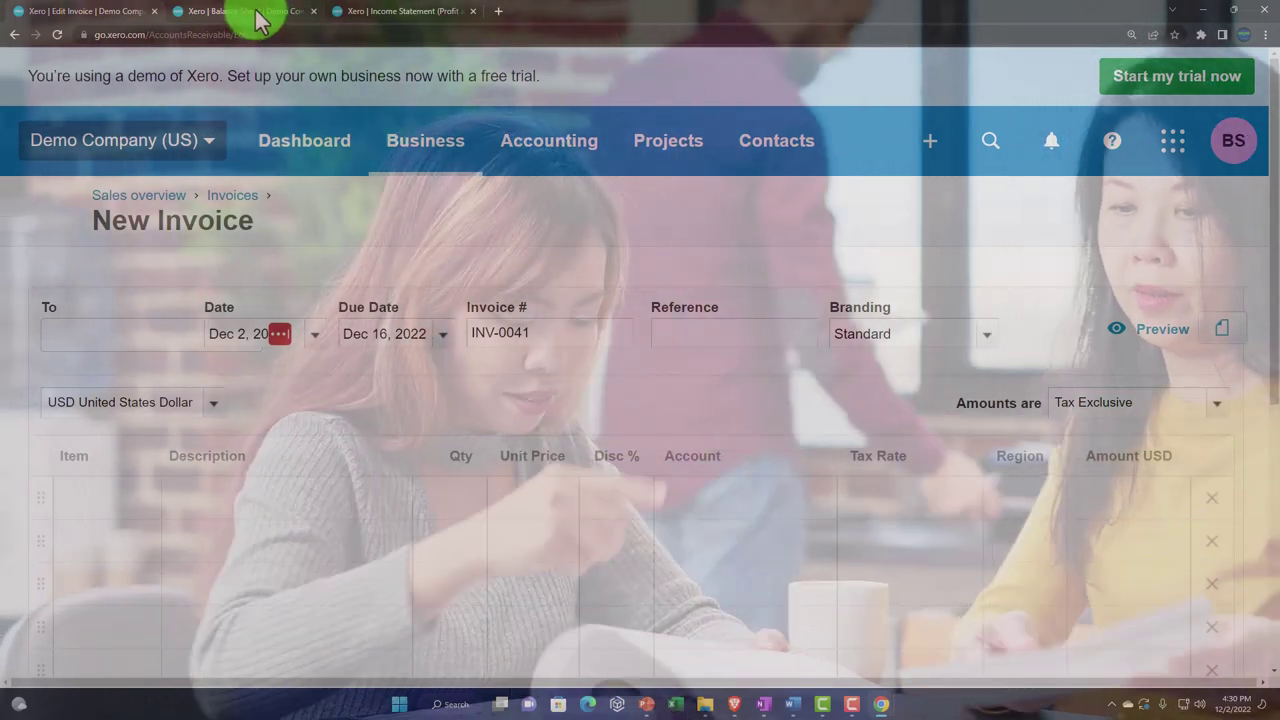
click(252, 12)
scroll(438, 372, down, 5)
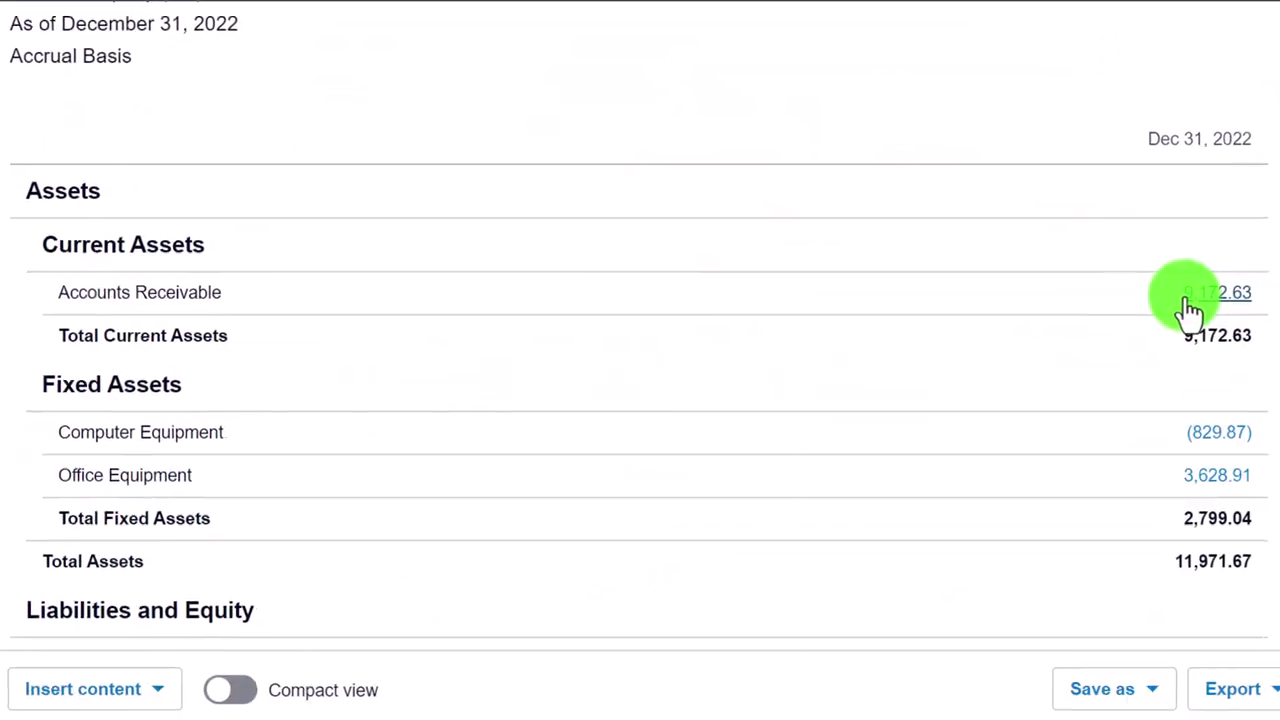
click(1193, 305)
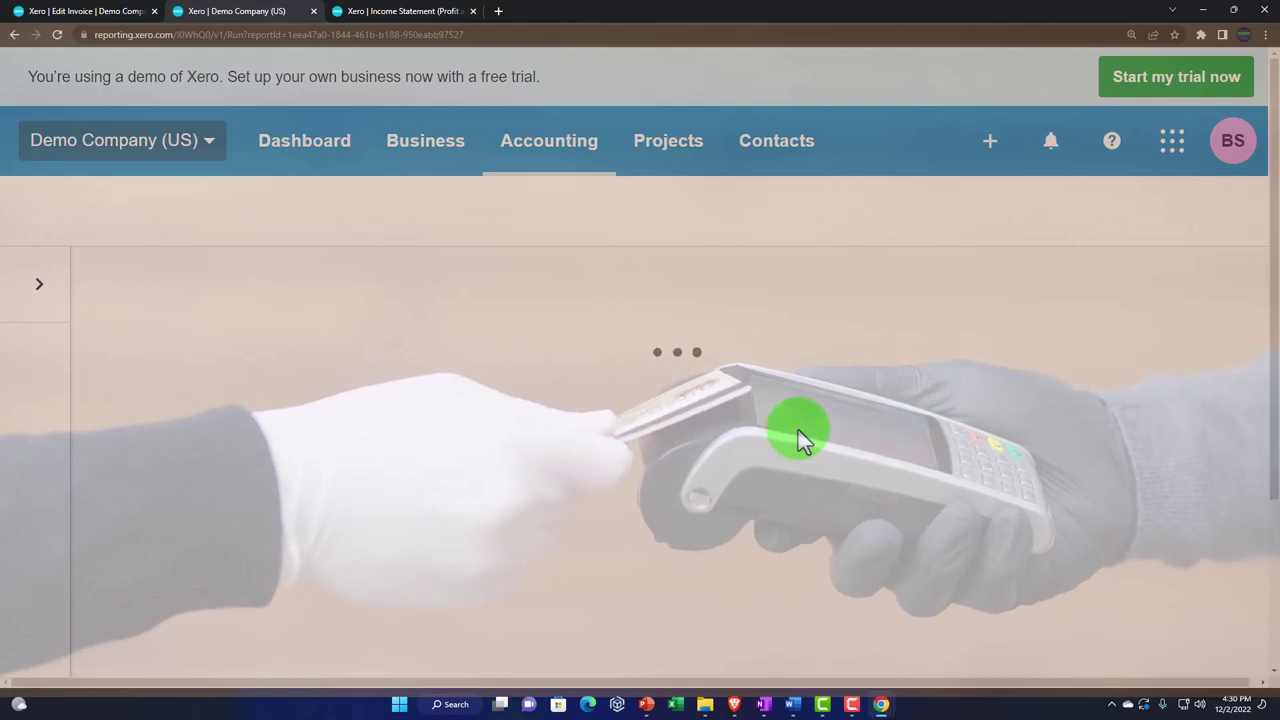
scroll(800, 430, down, 4)
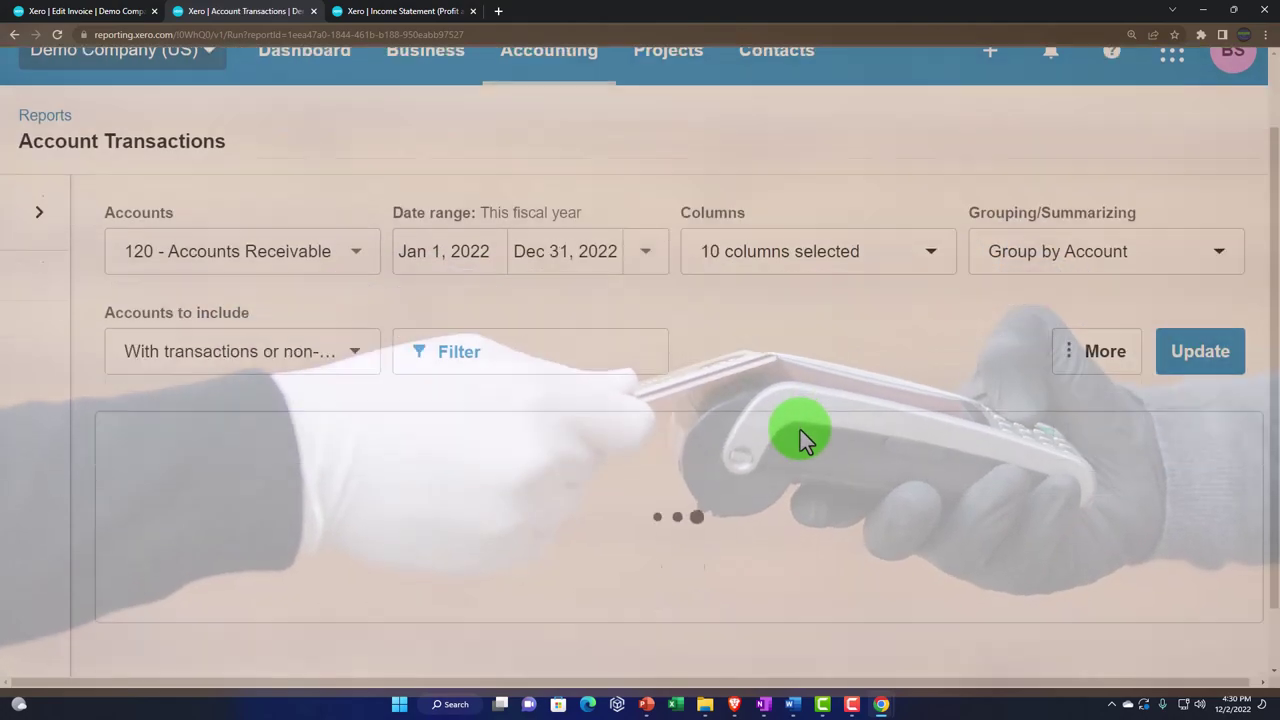
scroll(800, 430, down, 2)
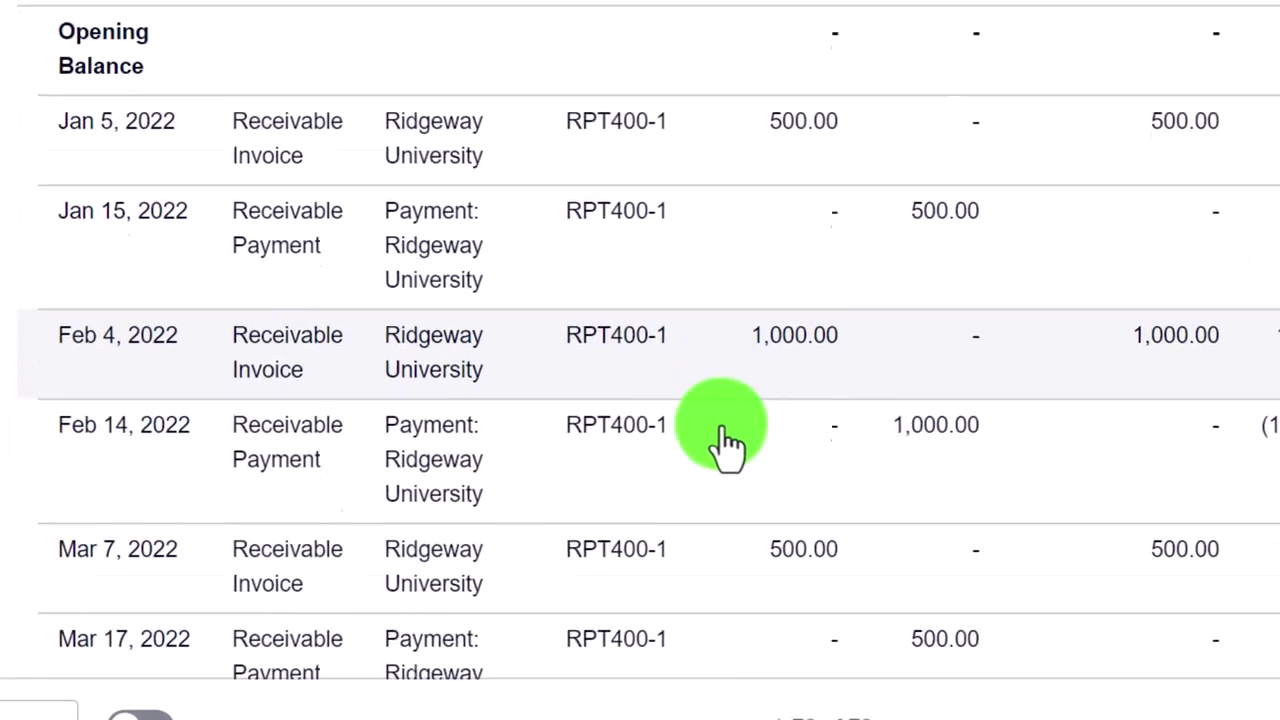
scroll(725, 440, down, 1)
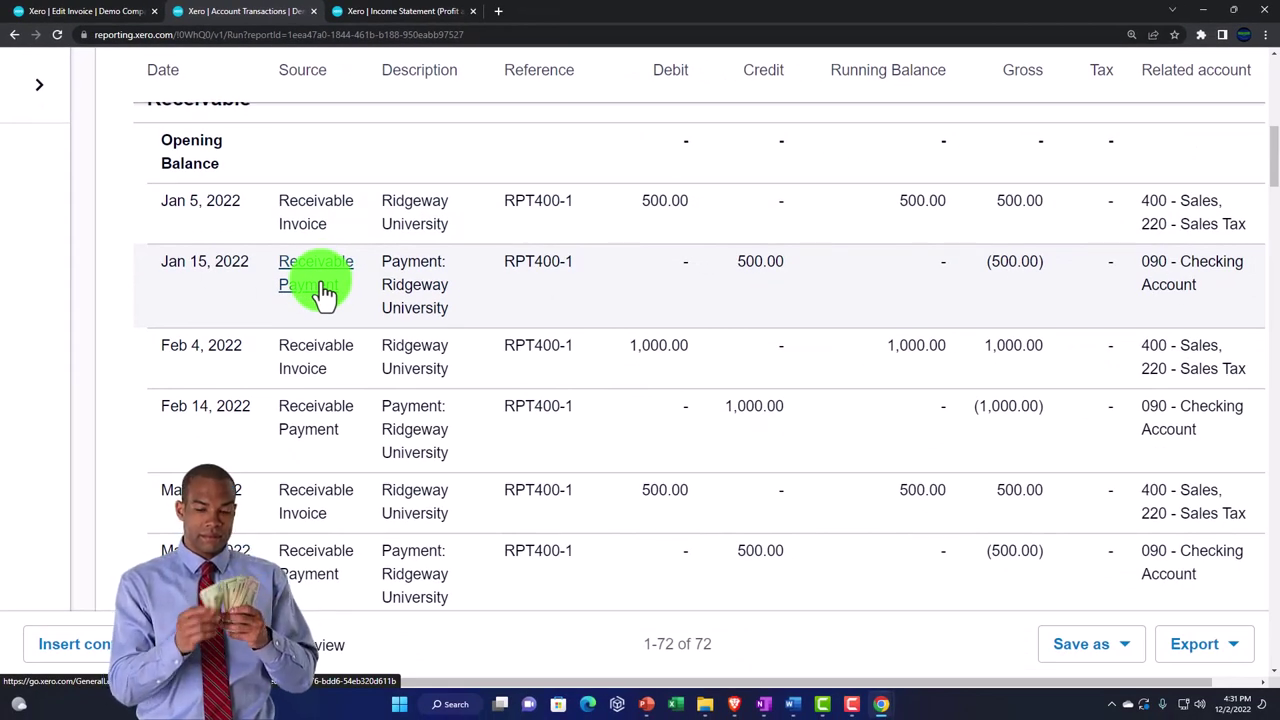
scroll(321, 288, up, 5)
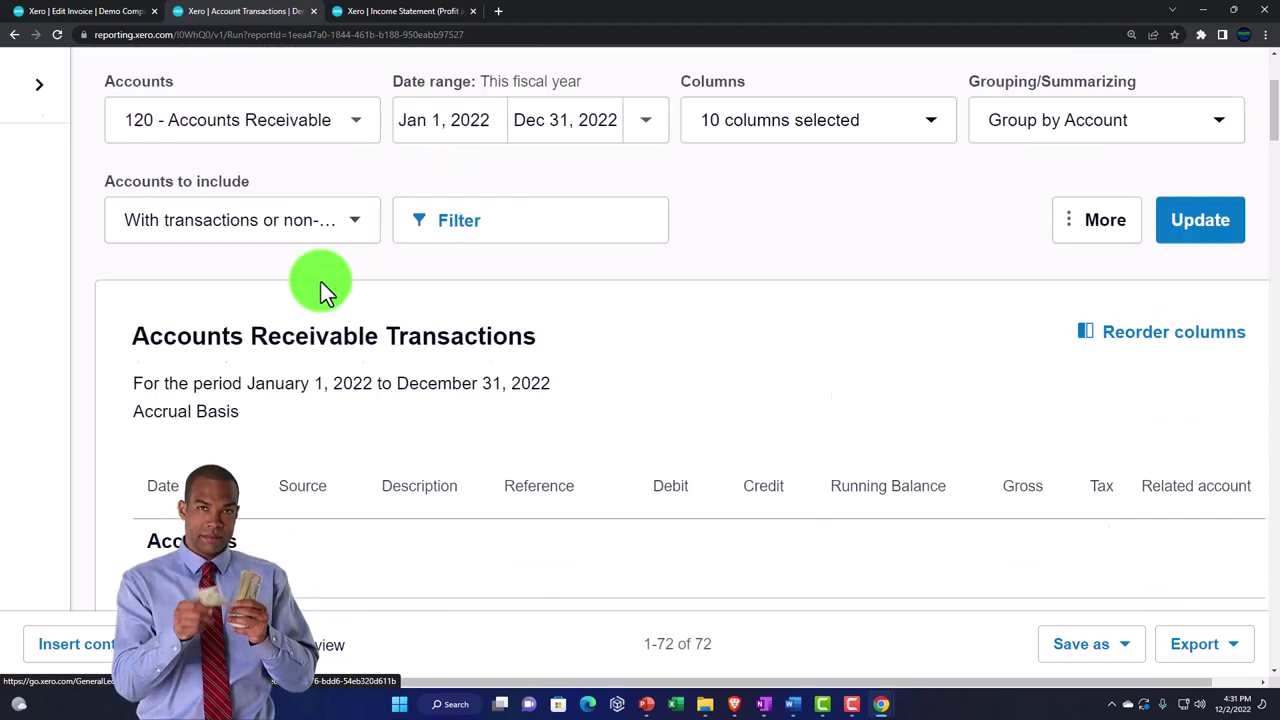
scroll(321, 284, up, 2)
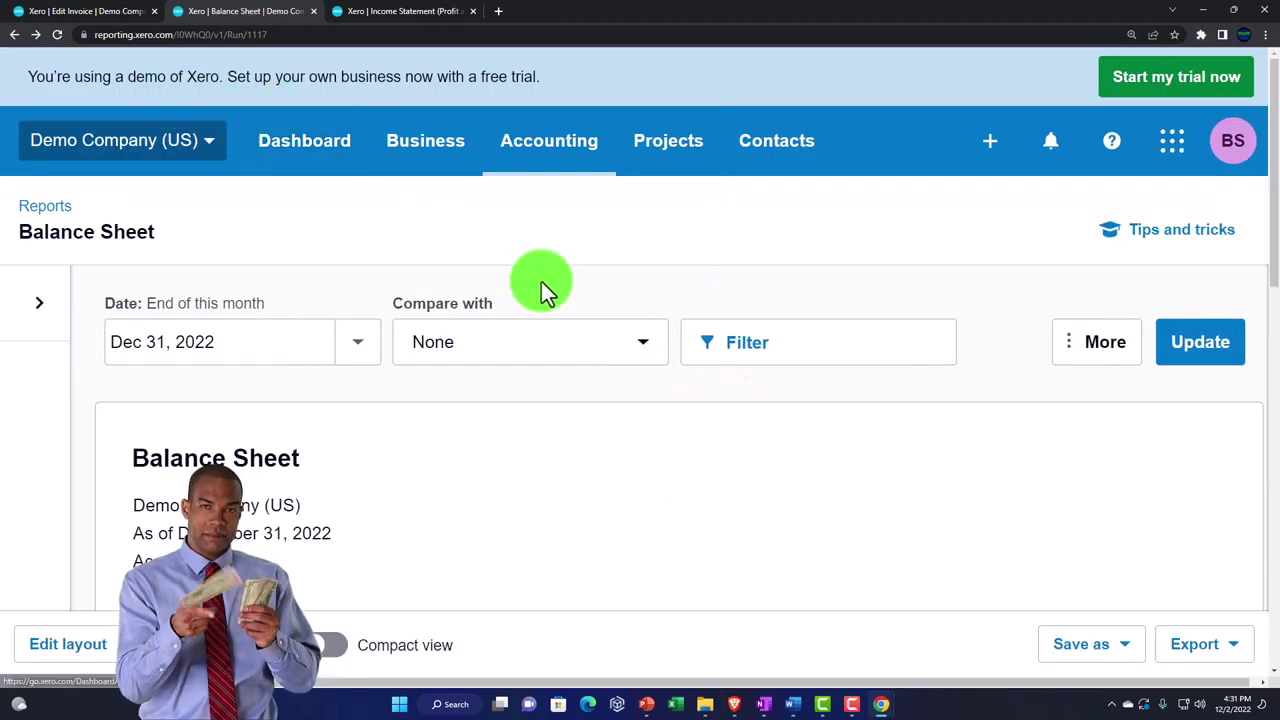
scroll(577, 350, down, 4)
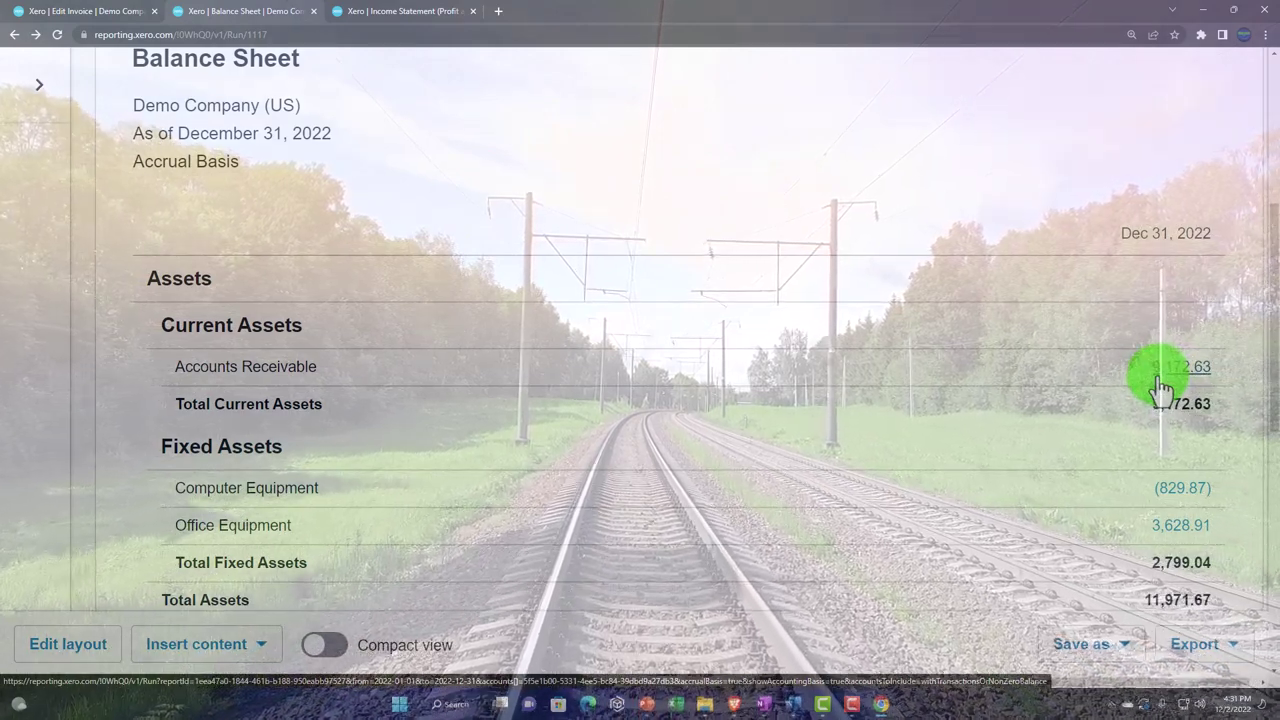
click(95, 22)
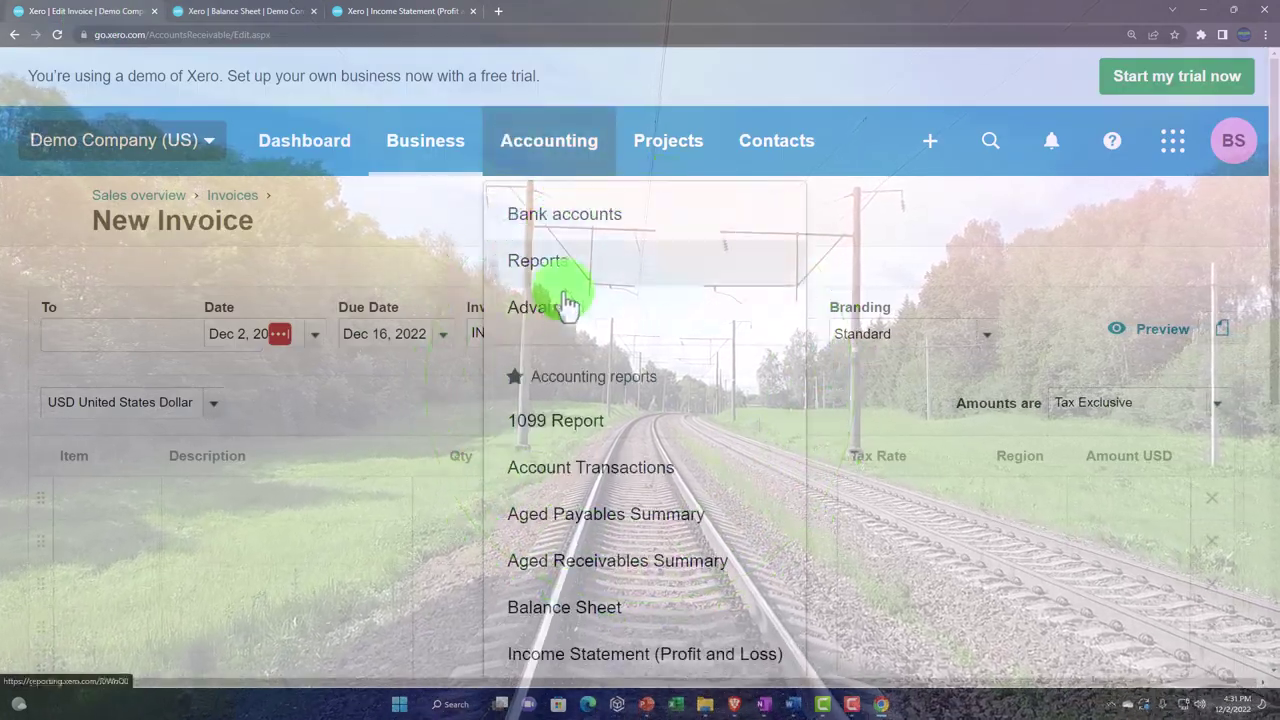
Look through the Business and Contacts menus' pages.
scroll(567, 320, down, 1)
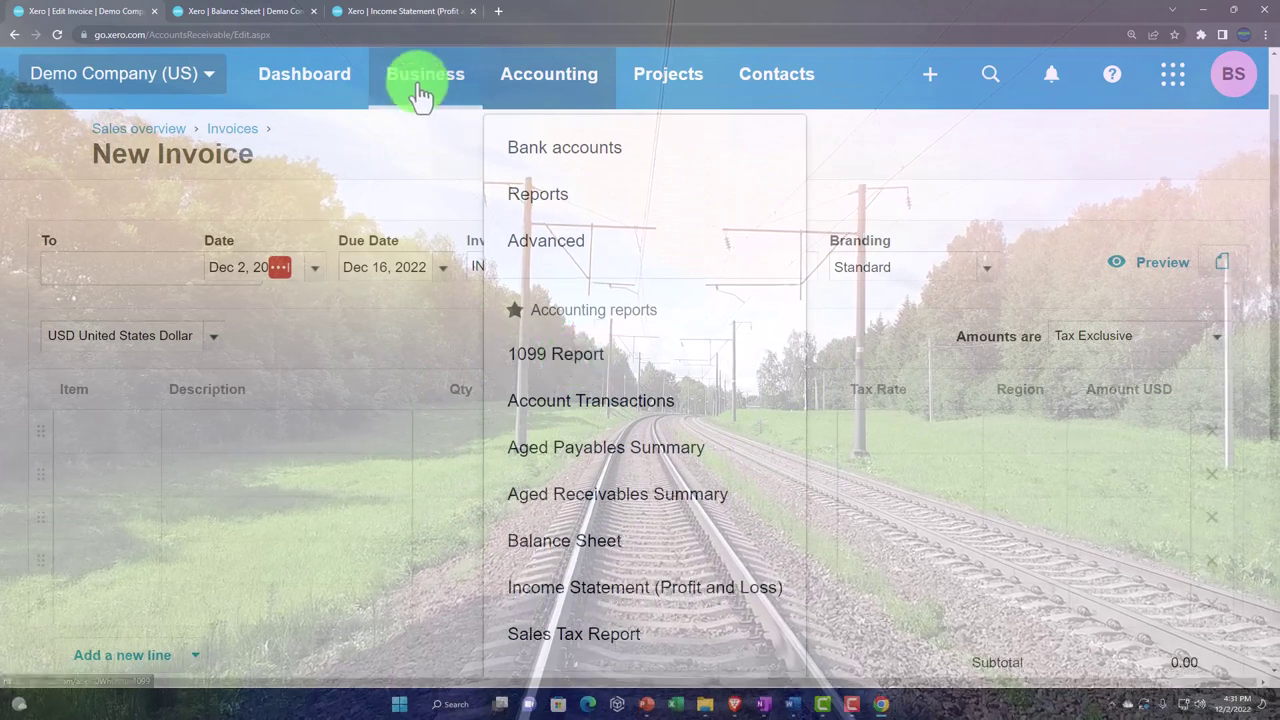
click(419, 88)
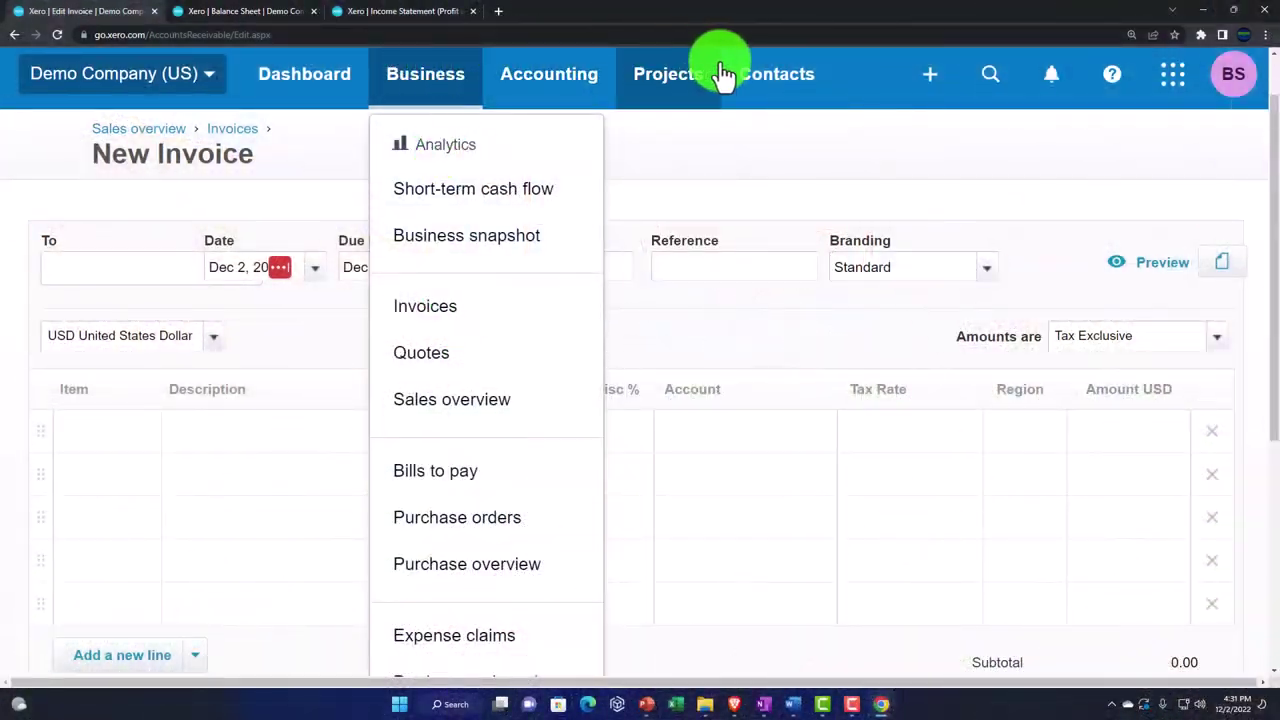
click(760, 73)
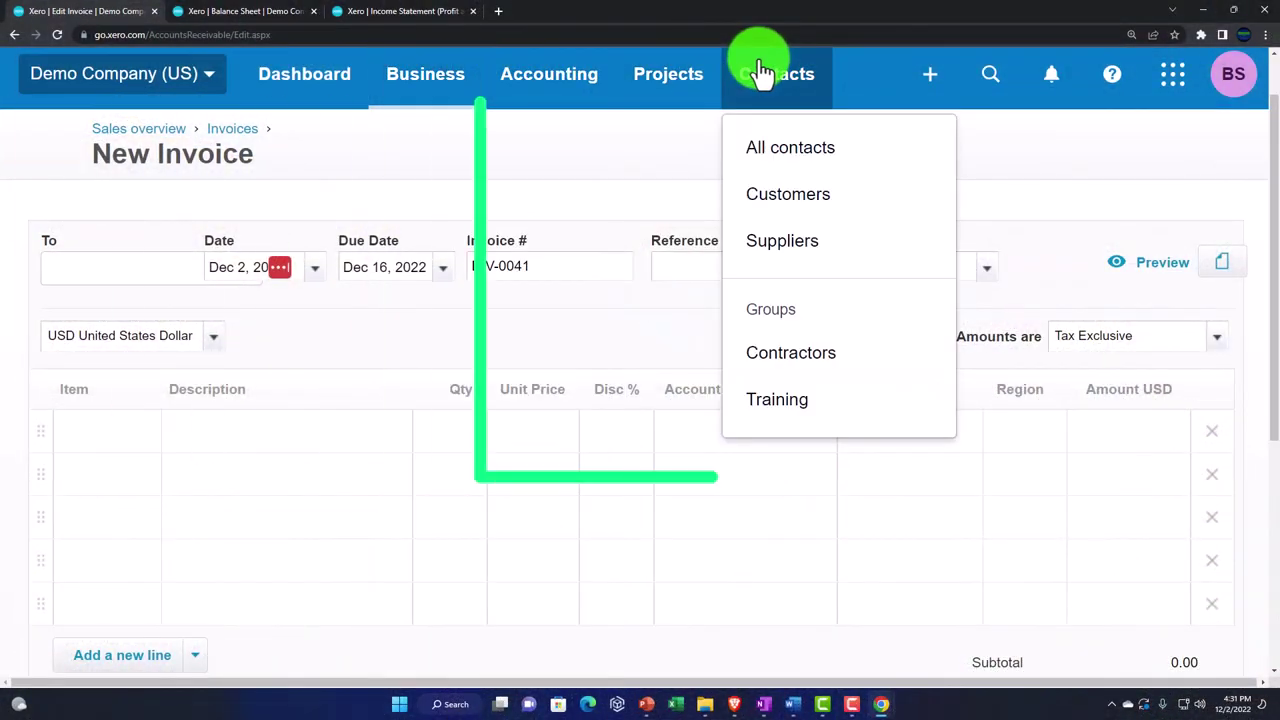
click(653, 169)
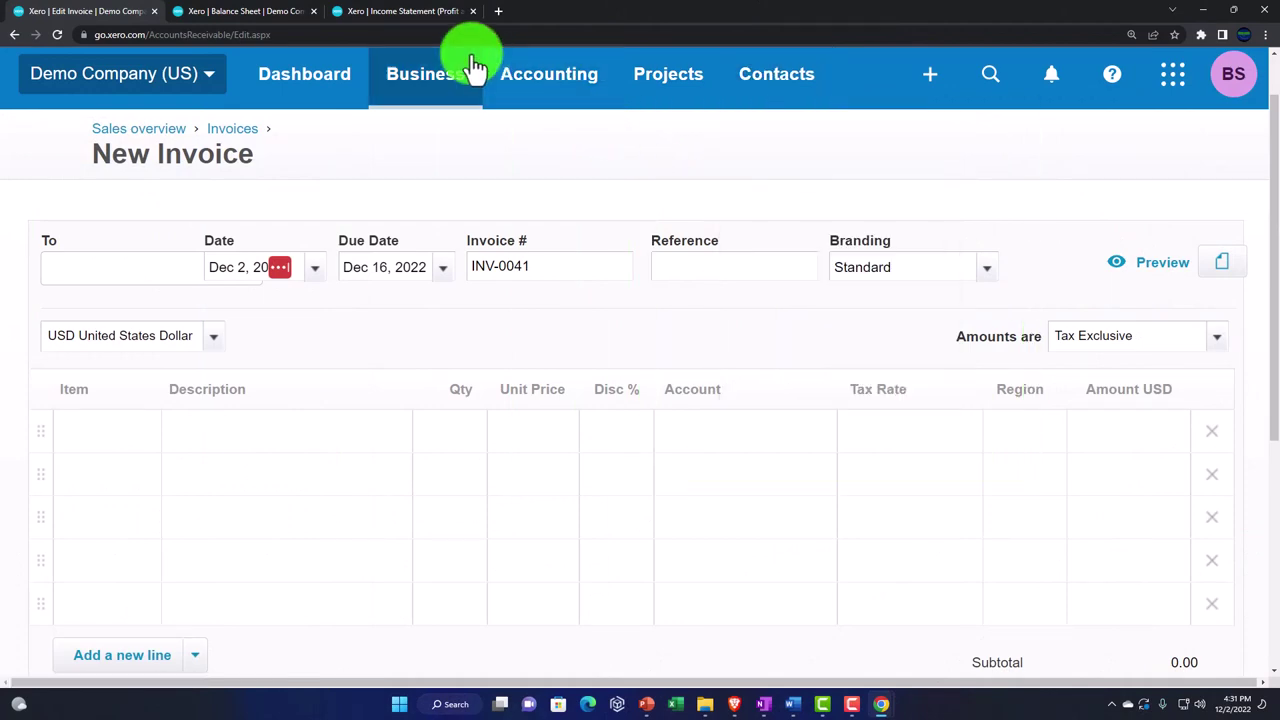
Duplicate the Income Statement tab and find Aged Receivables Summary in the reports list.
click(414, 12)
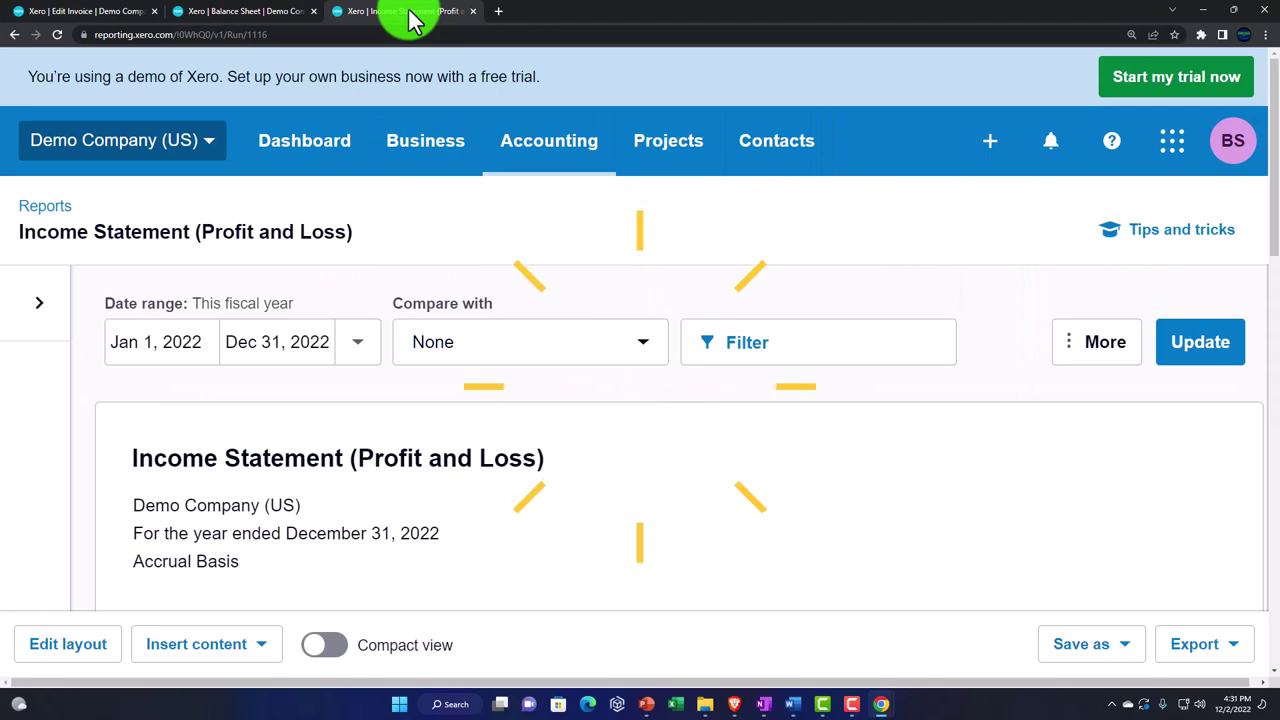
right_click(410, 18)
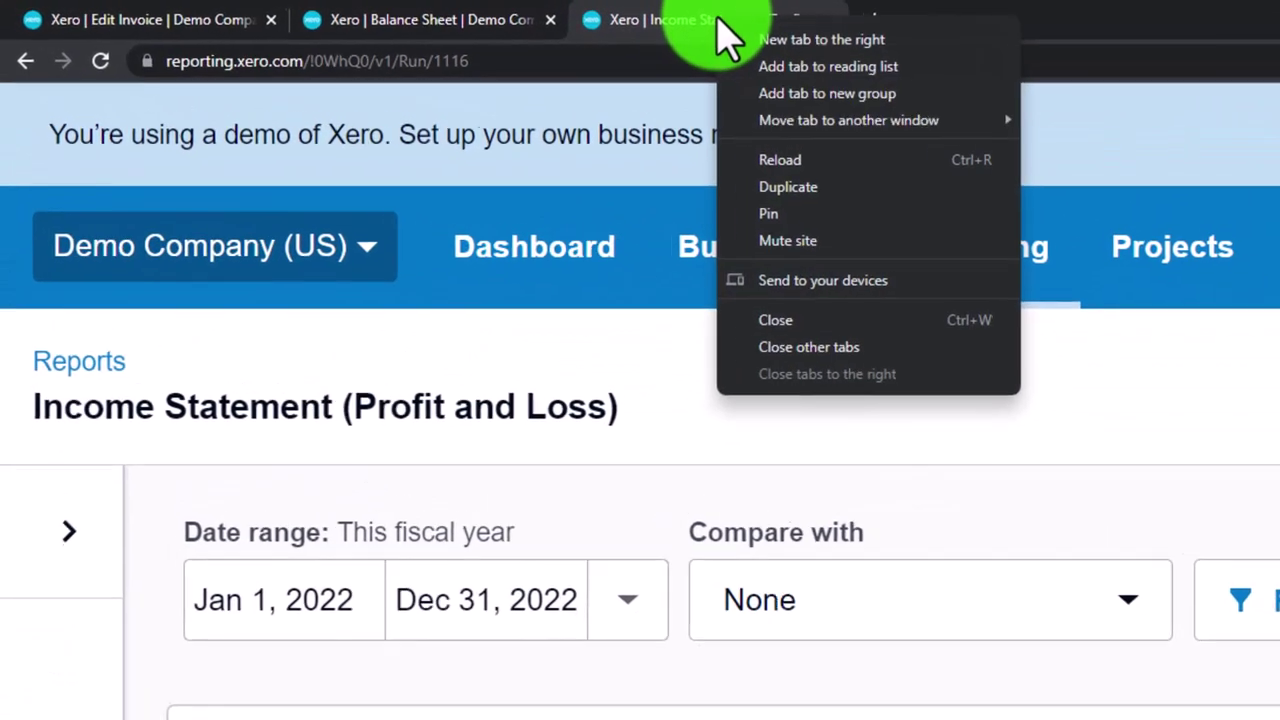
click(808, 192)
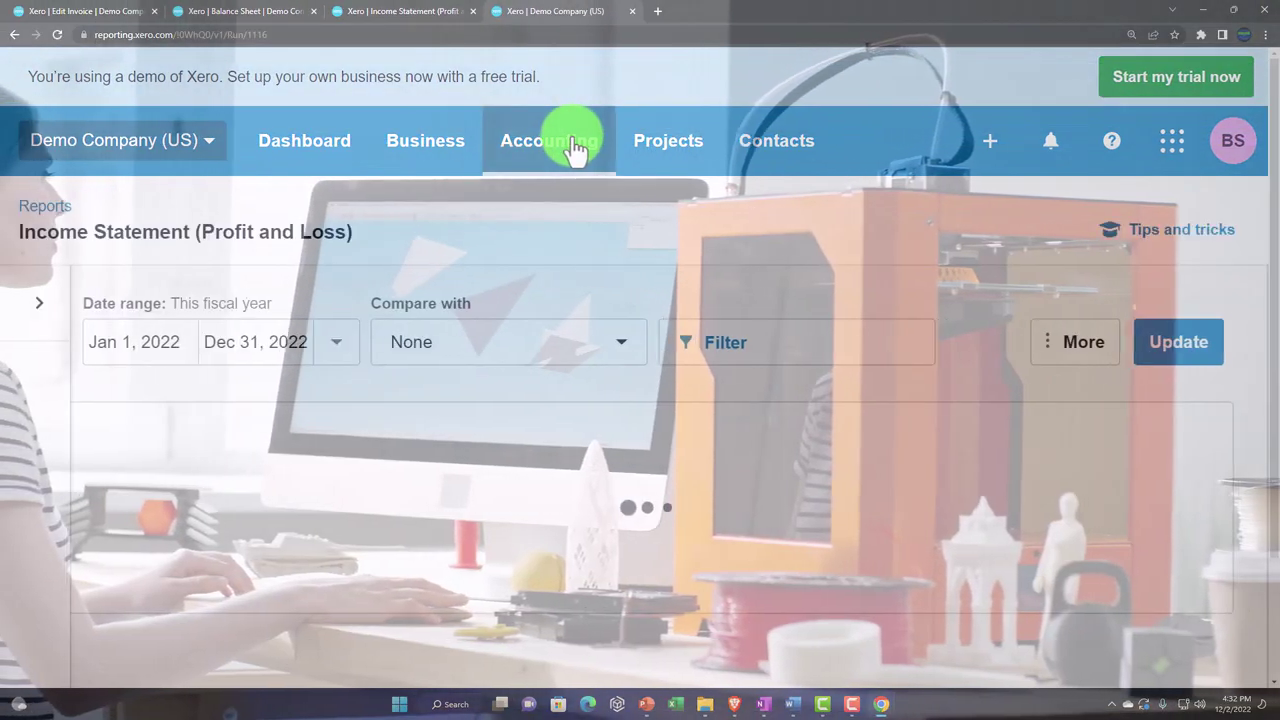
click(571, 143)
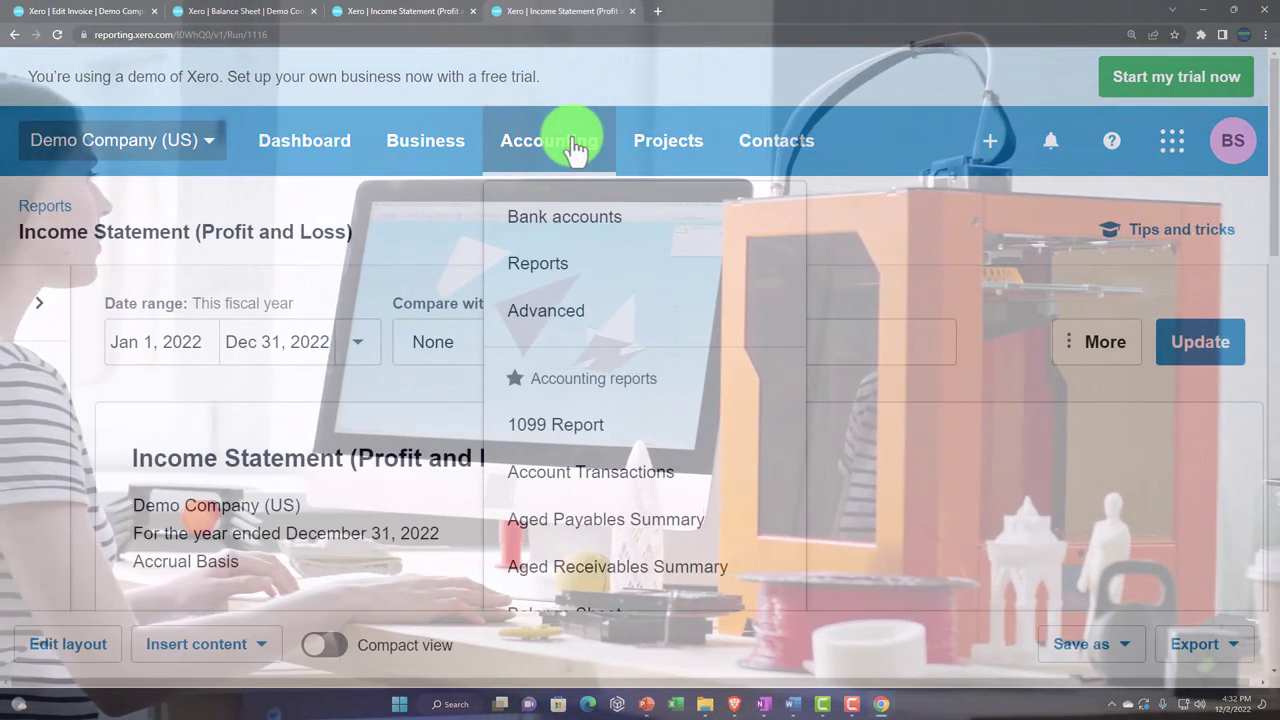
click(578, 265)
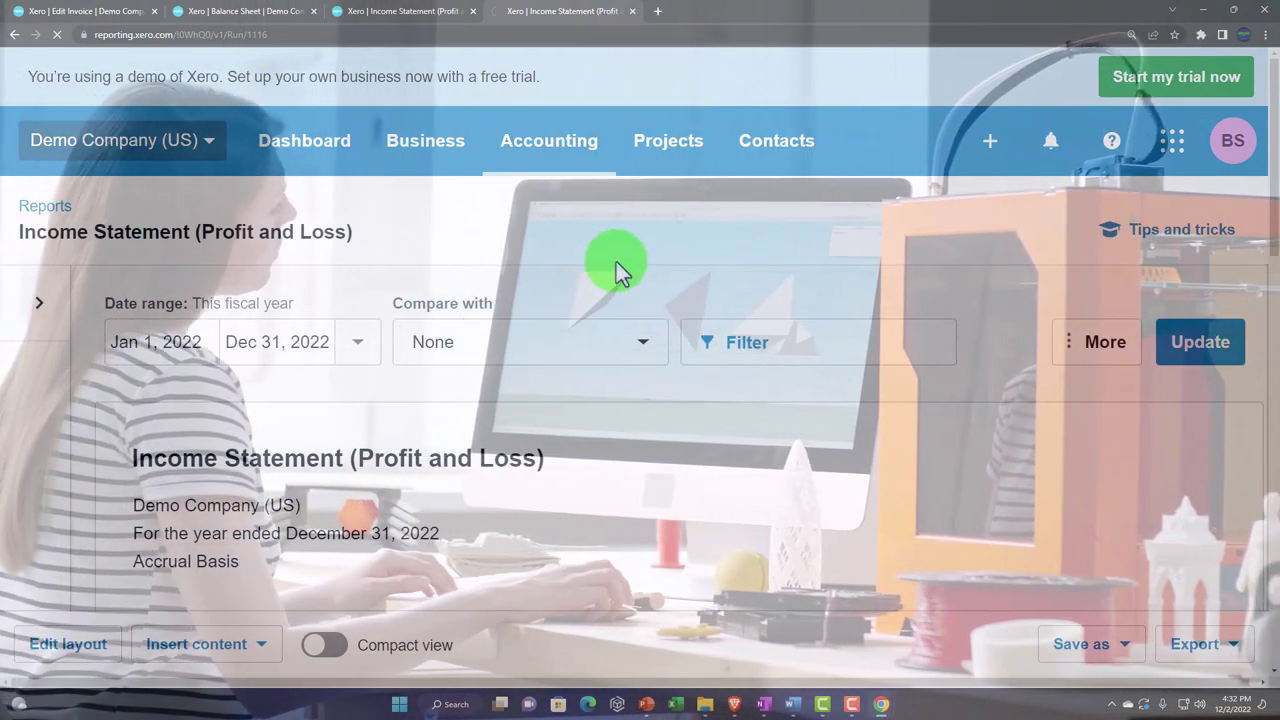
scroll(621, 395, down, 3)
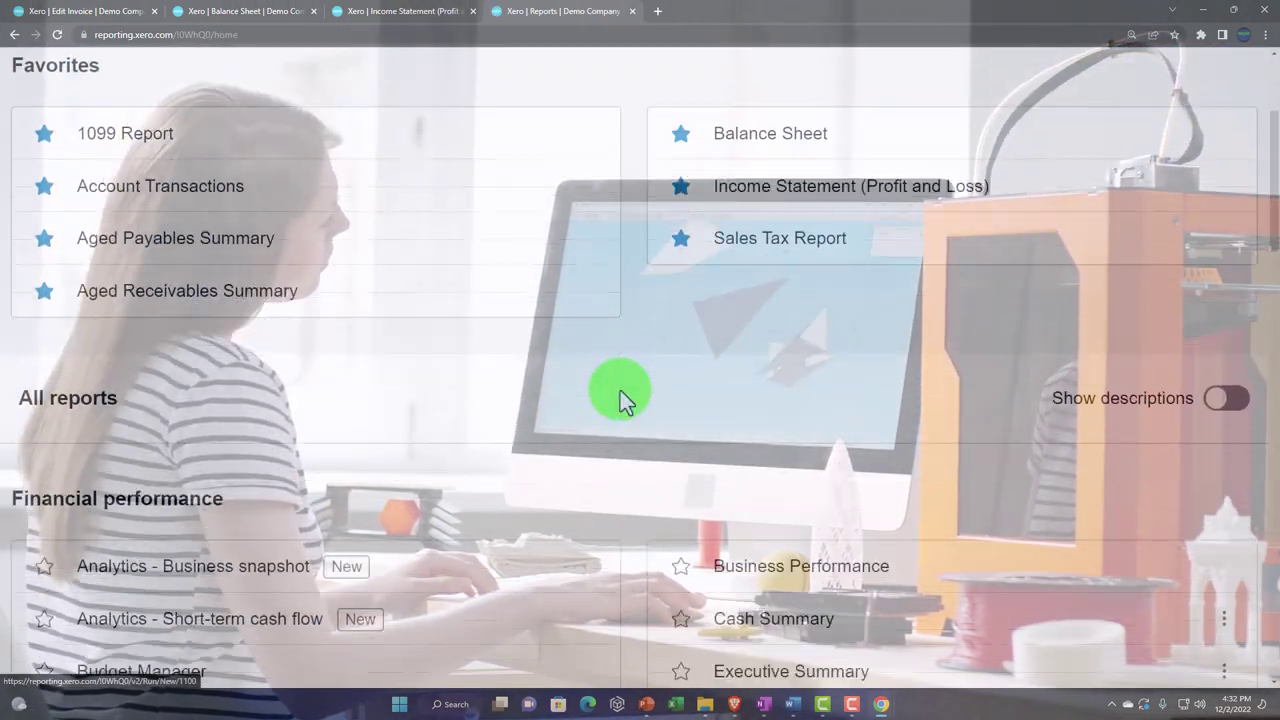
scroll(620, 390, down, 7)
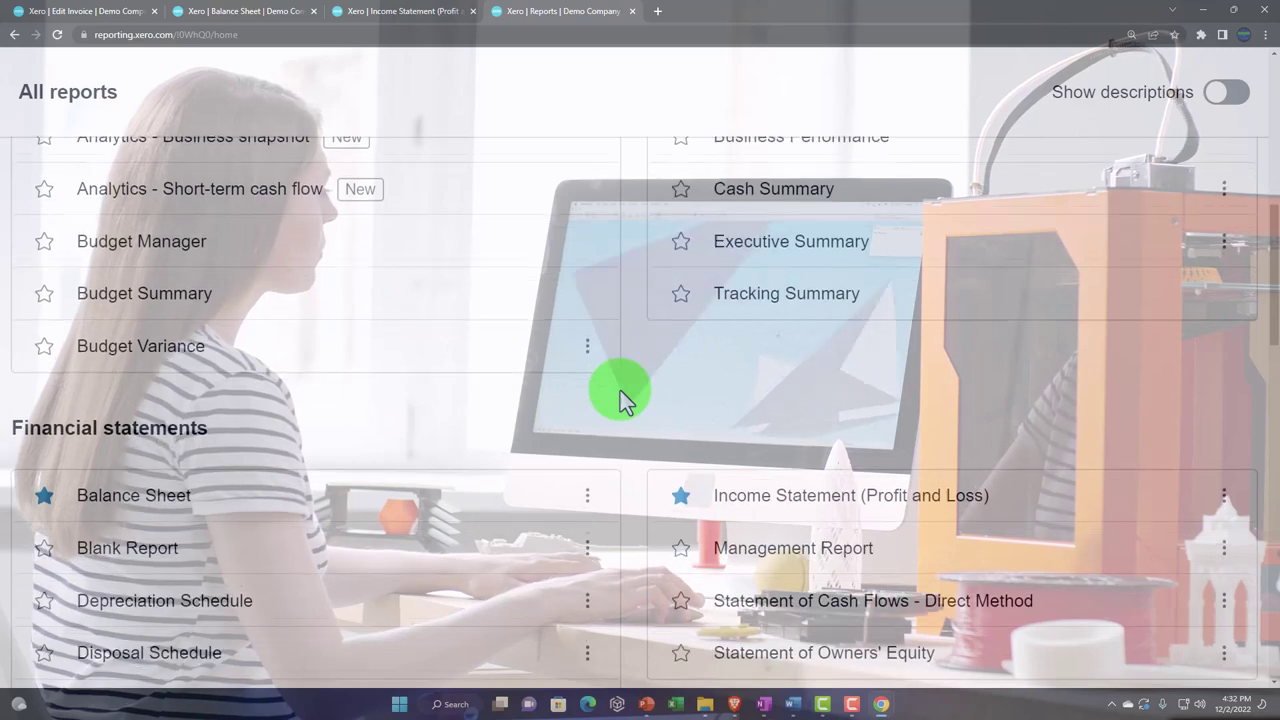
scroll(620, 390, down, 3)
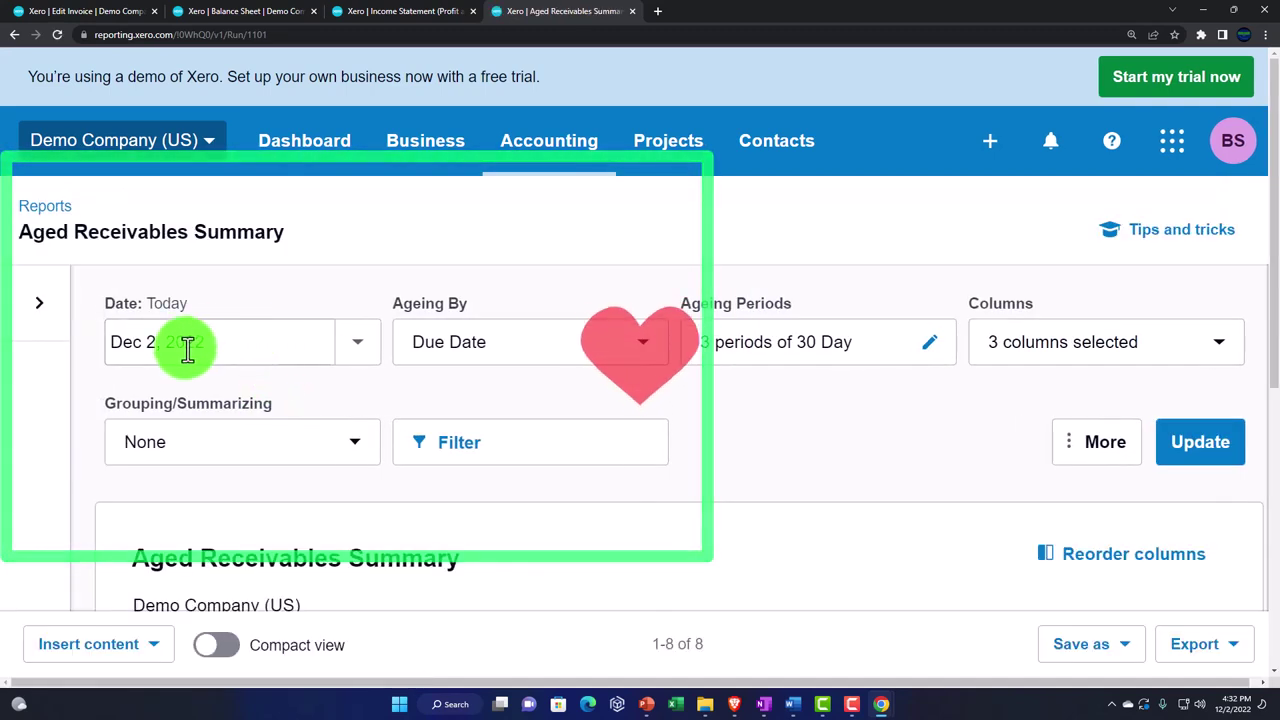
Set a custom report date of December 31 and update the report.
click(357, 350)
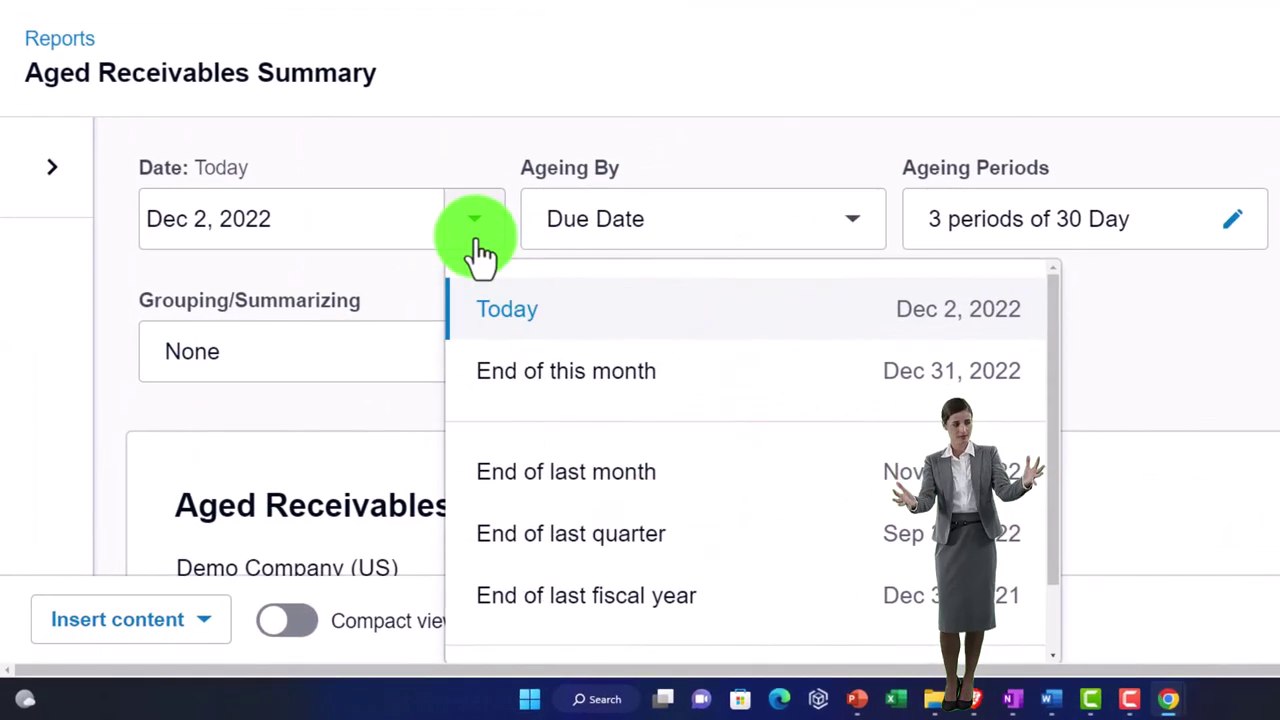
scroll(551, 434, down, 3)
click(557, 629)
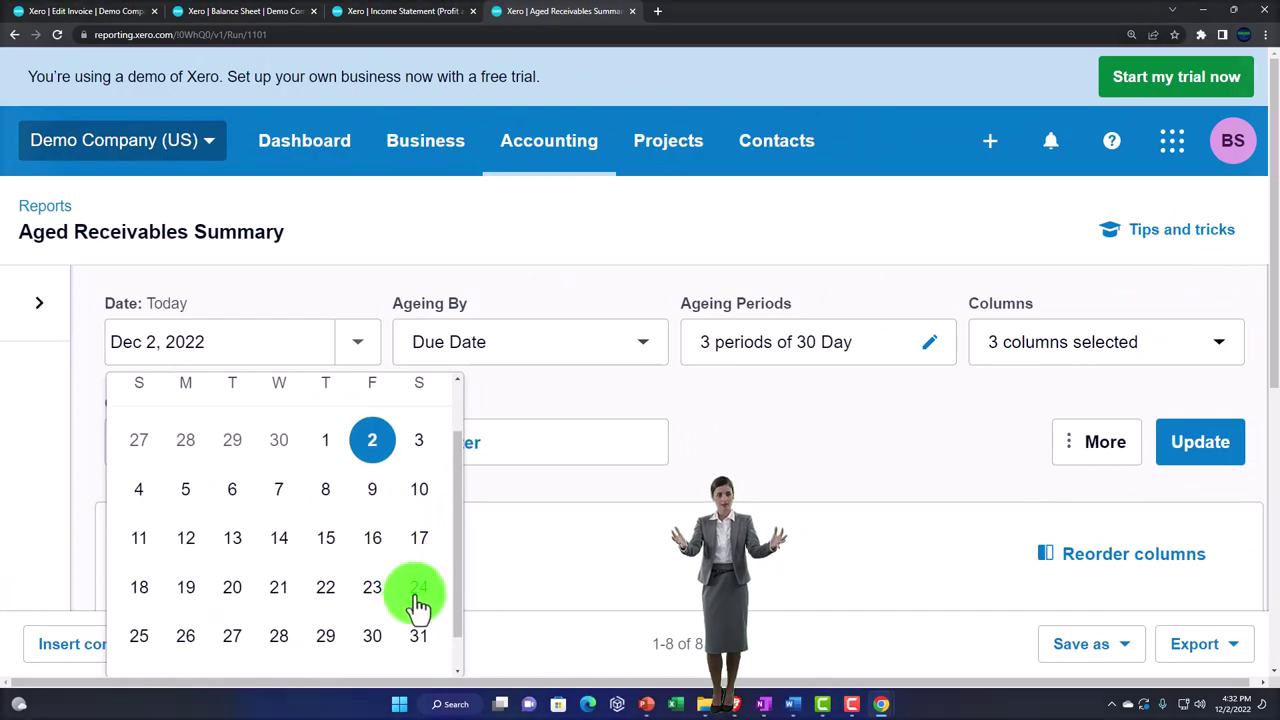
scroll(418, 600, down, 1)
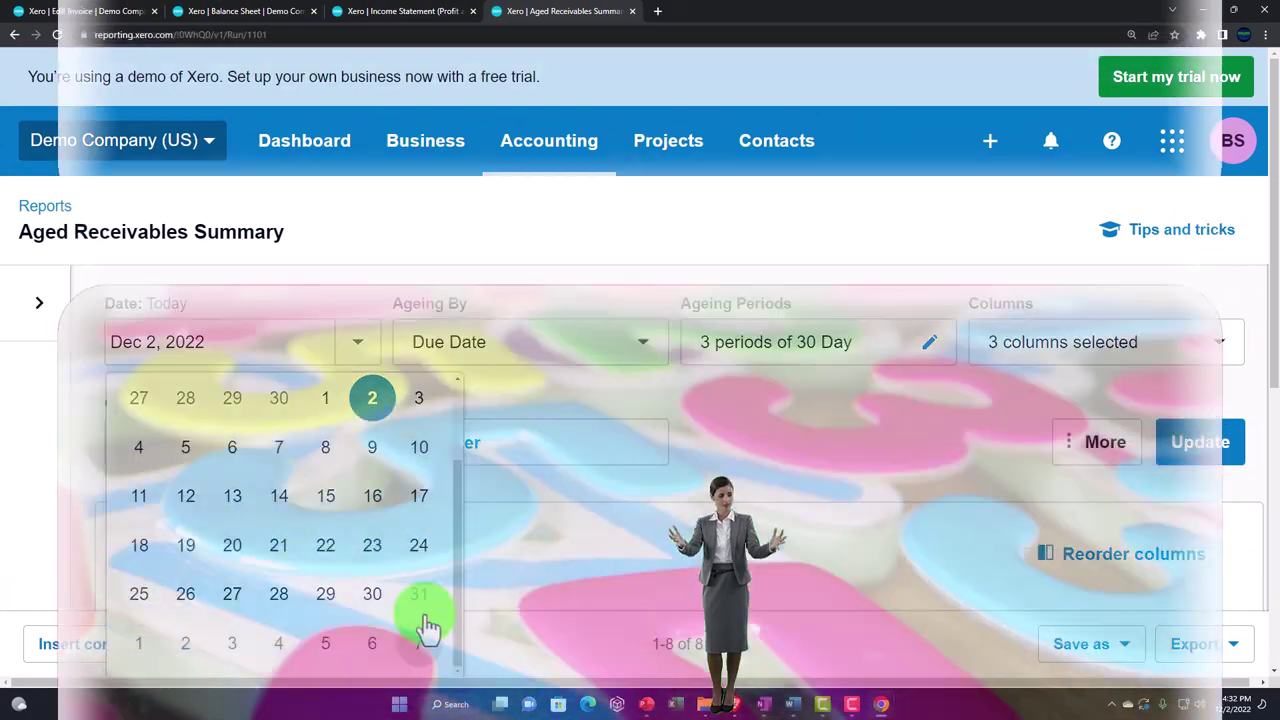
click(421, 612)
click(1166, 457)
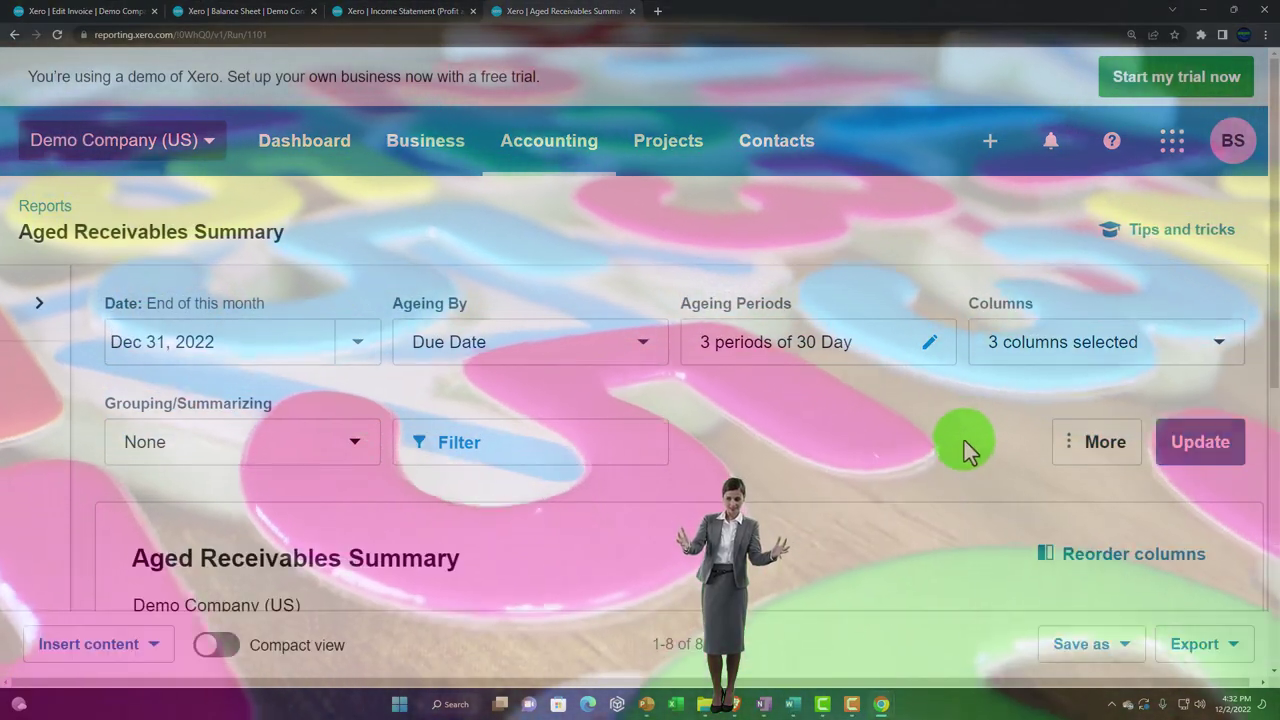
Compare the report's receivables total with the Balance Sheet's 9,172.63 Accounts Receivable.
scroll(837, 433, down, 3)
scroll(837, 433, down, 2)
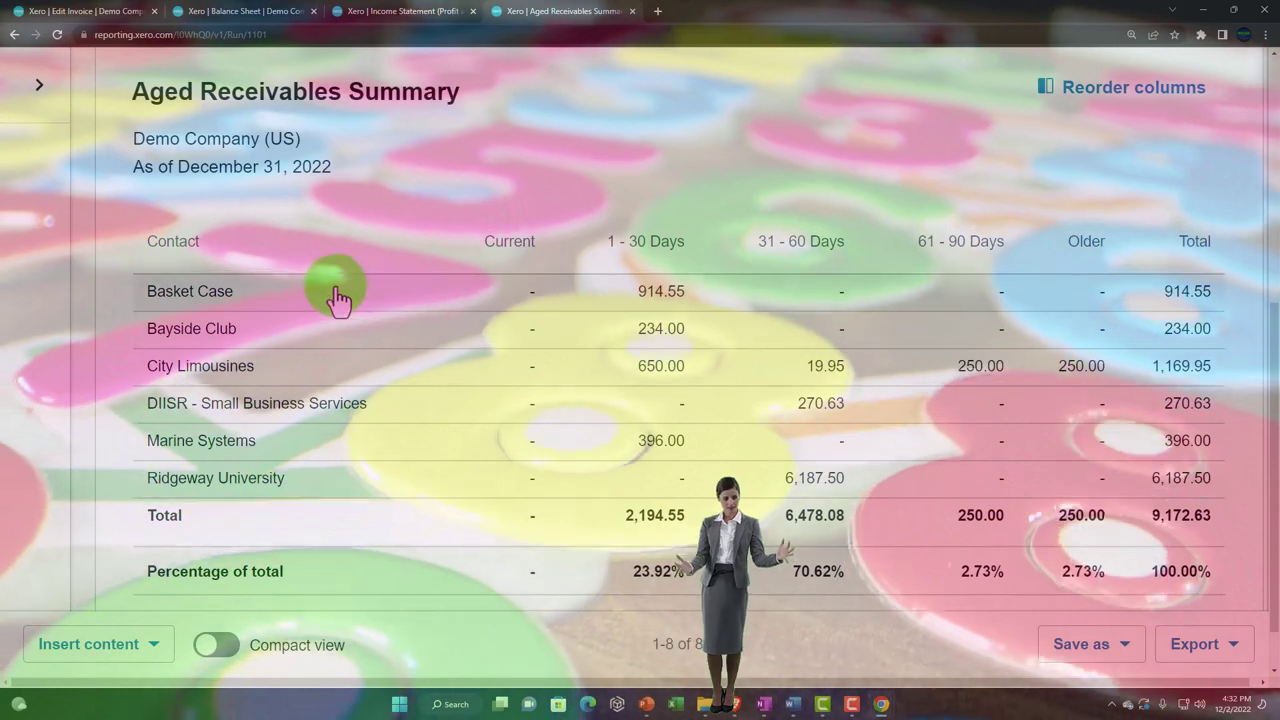
scroll(350, 330, down, 1)
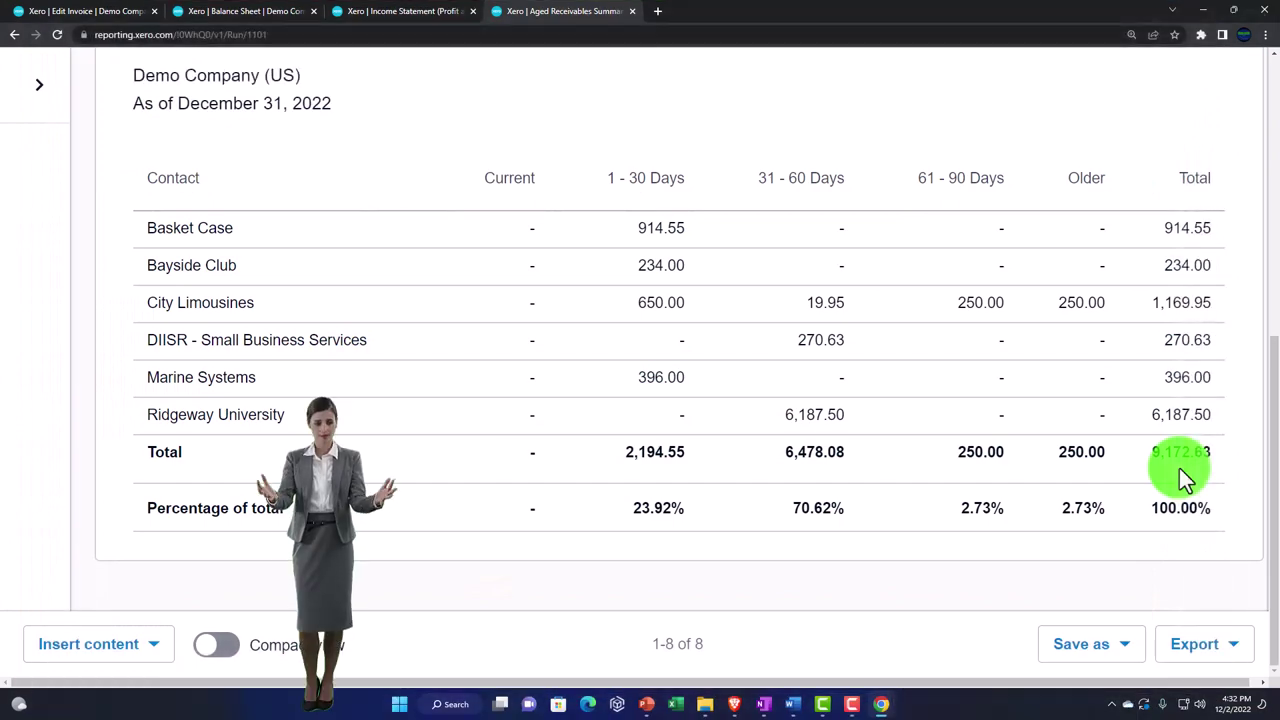
click(247, 14)
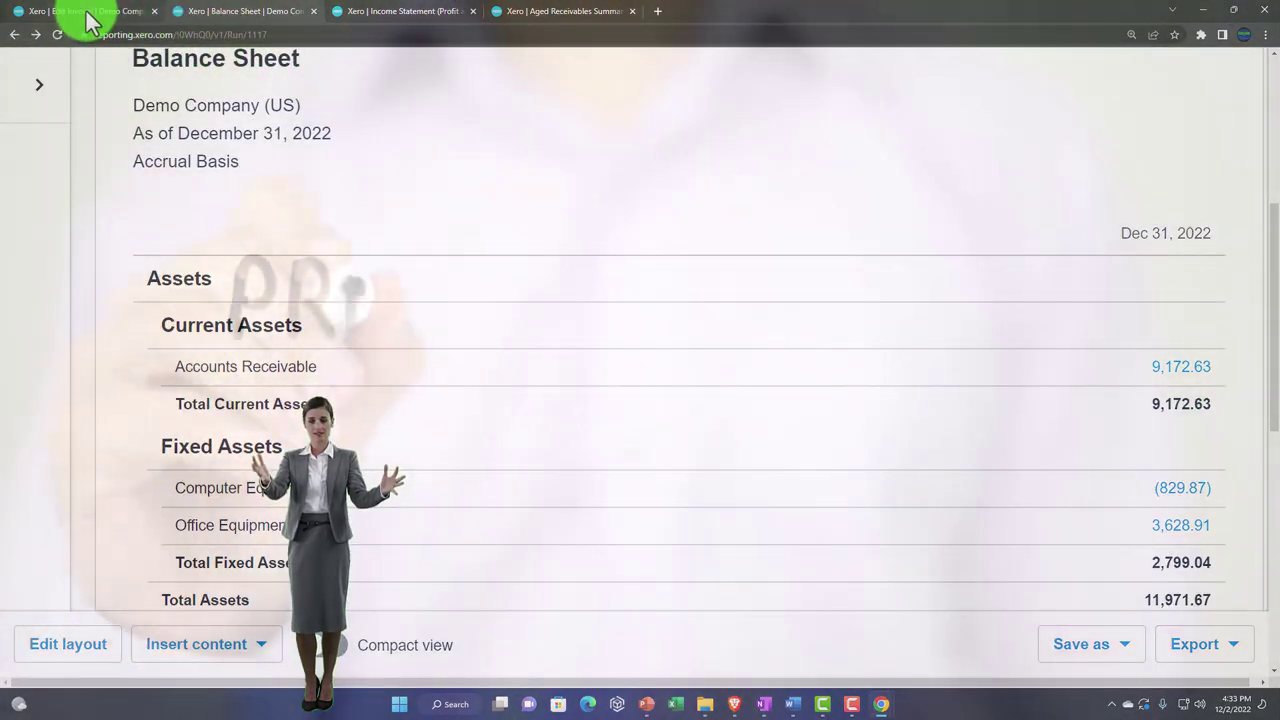
From the new invoice page, open the Invoices list and view its Draft and Awaiting Approval tabs.
click(88, 18)
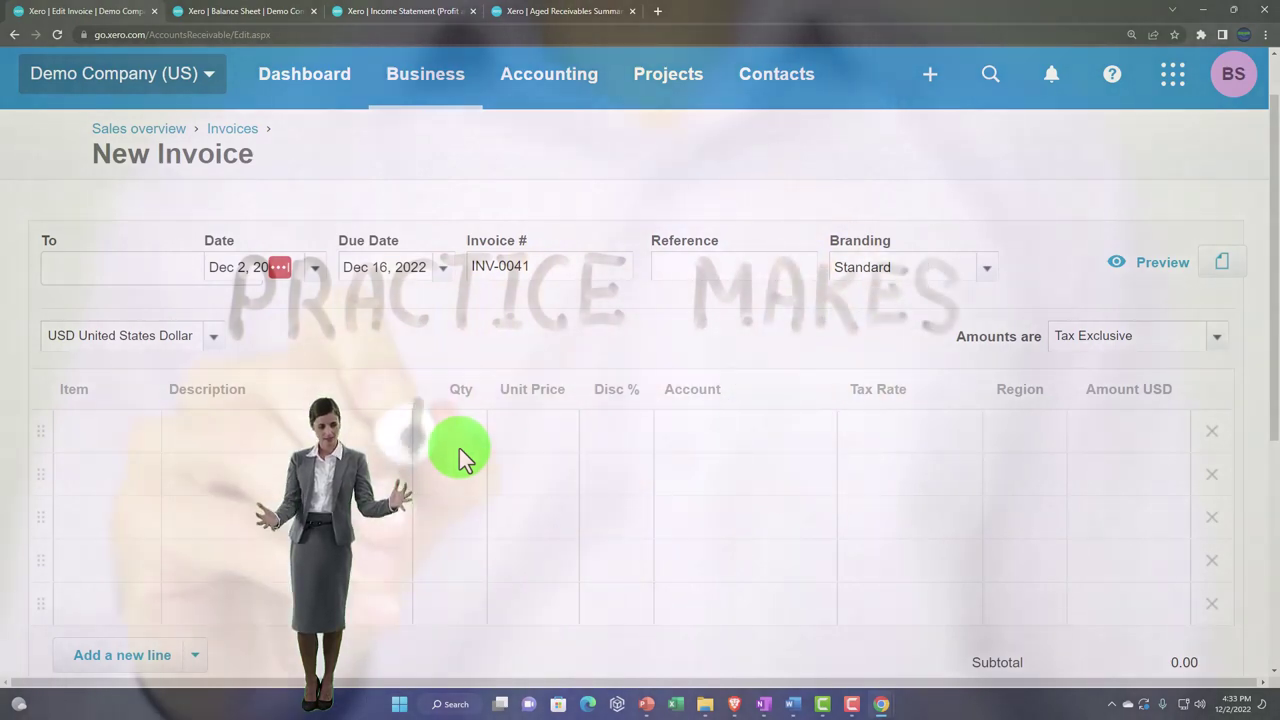
click(426, 97)
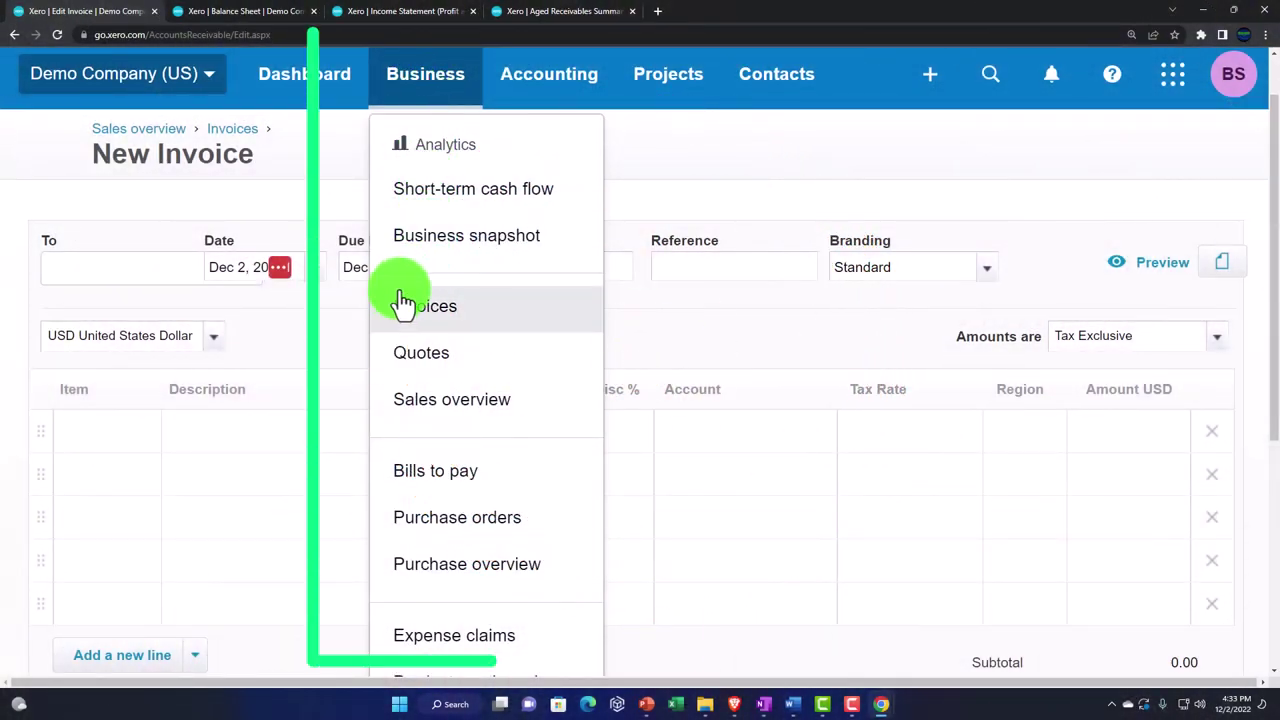
click(502, 316)
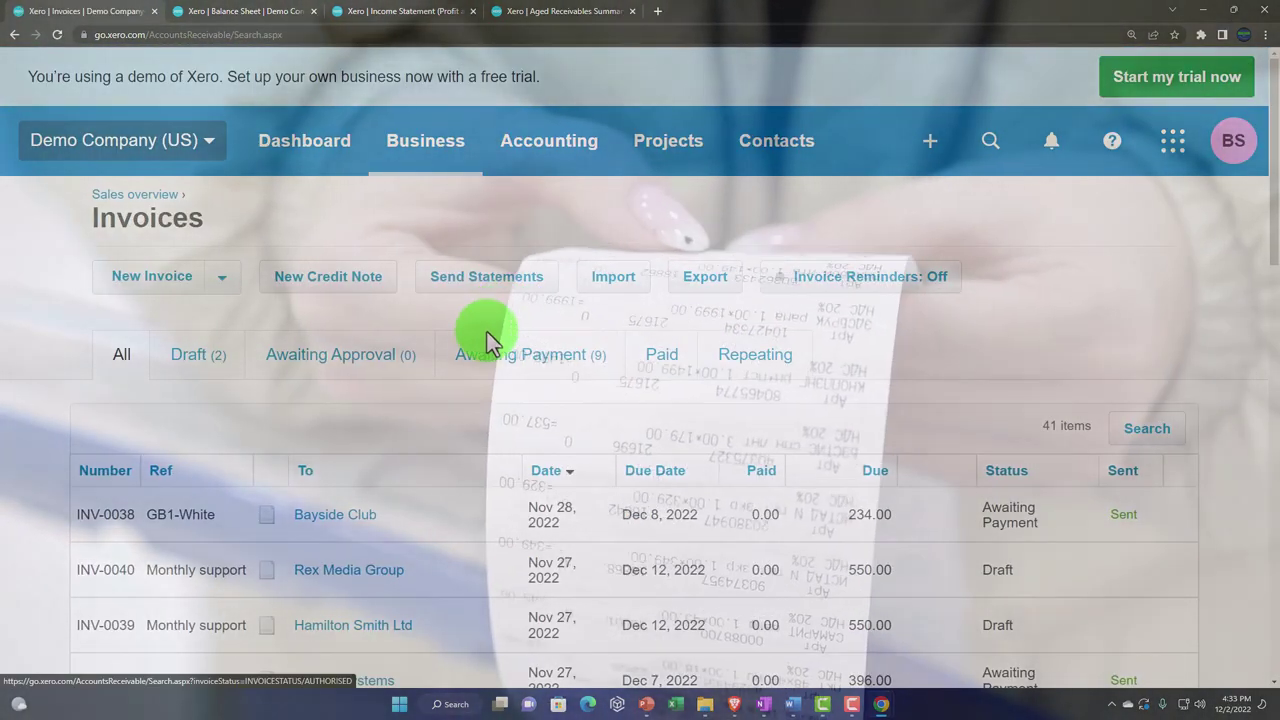
scroll(490, 335, down, 2)
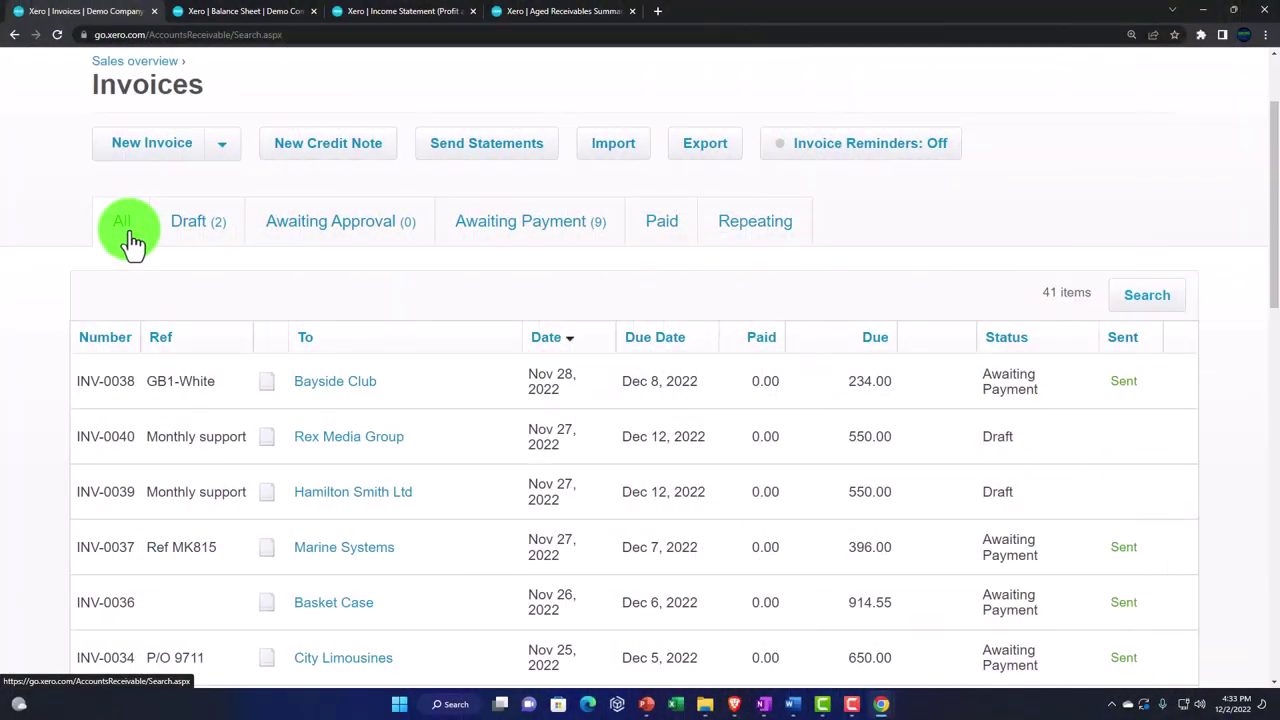
click(190, 236)
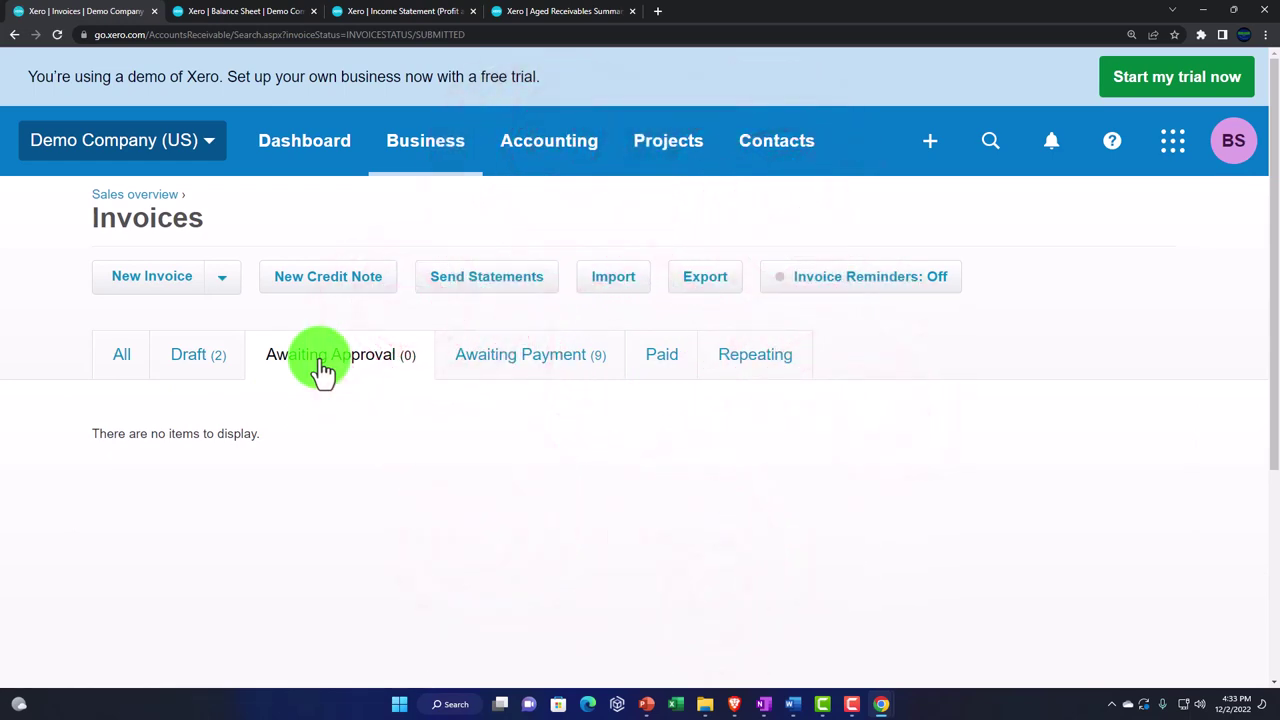
click(321, 402)
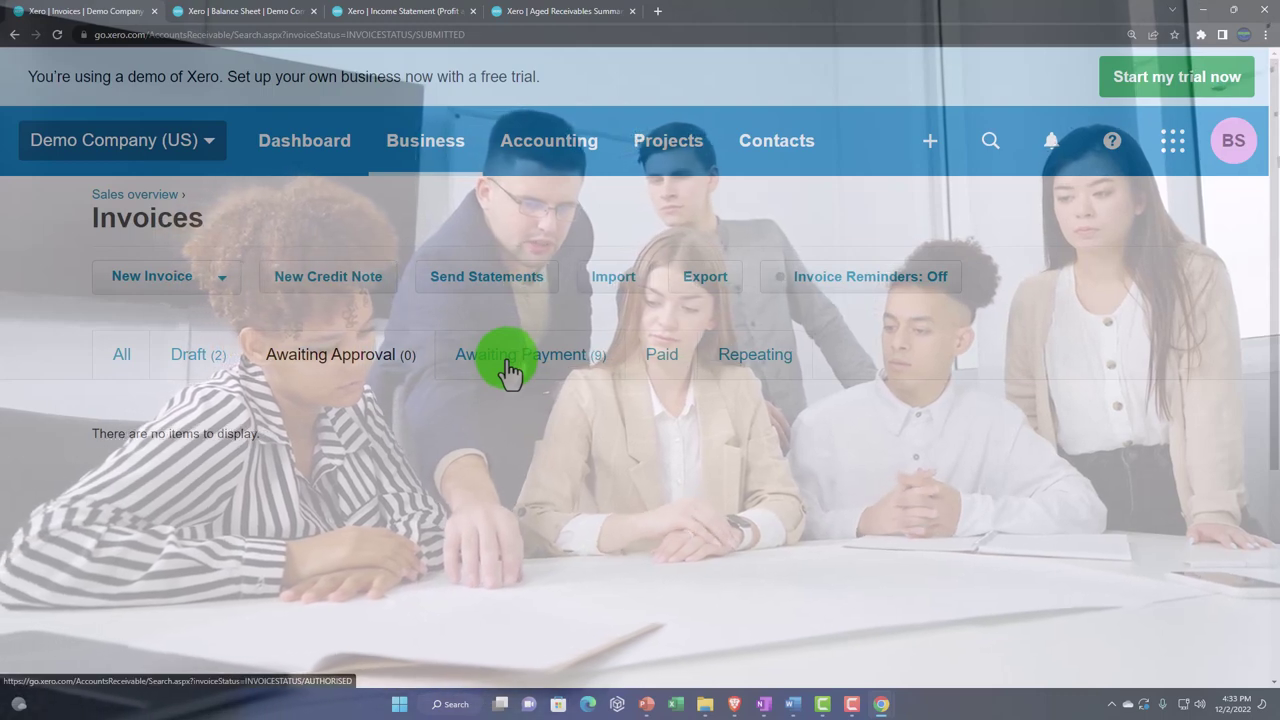
Show the nine Awaiting Payment invoices totalling 9,172.63.
click(510, 360)
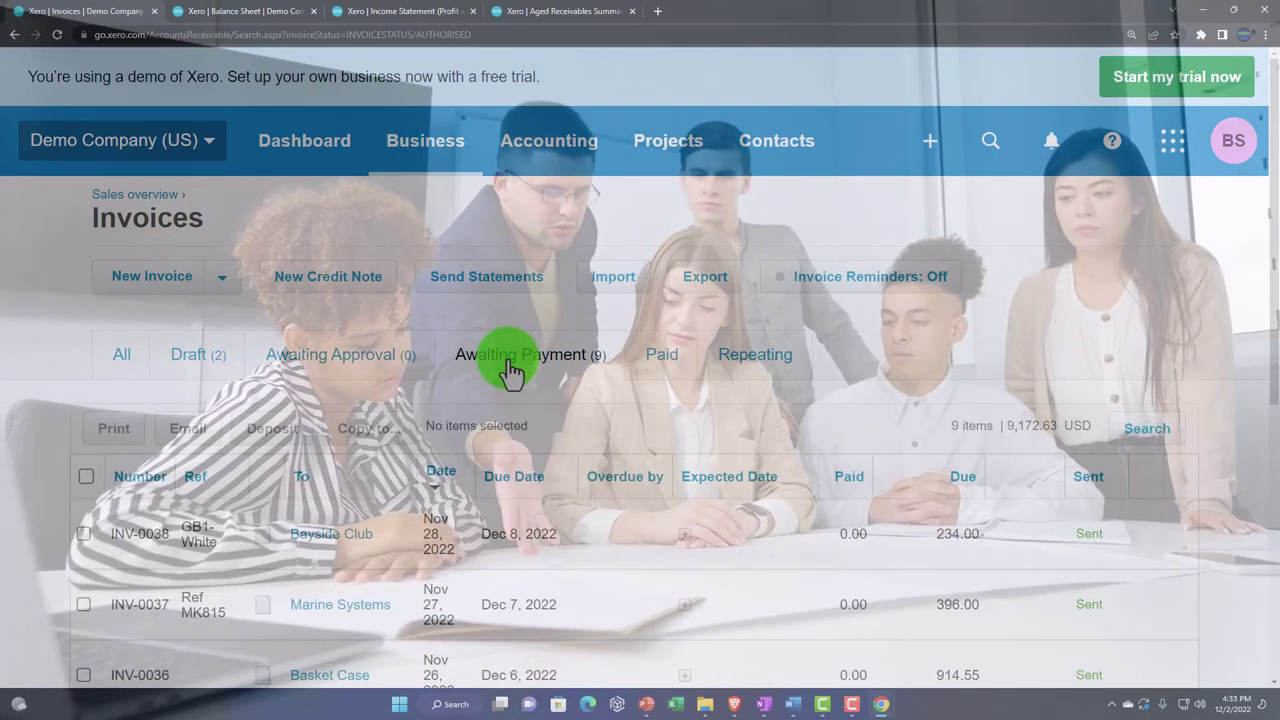
scroll(510, 370, down, 2)
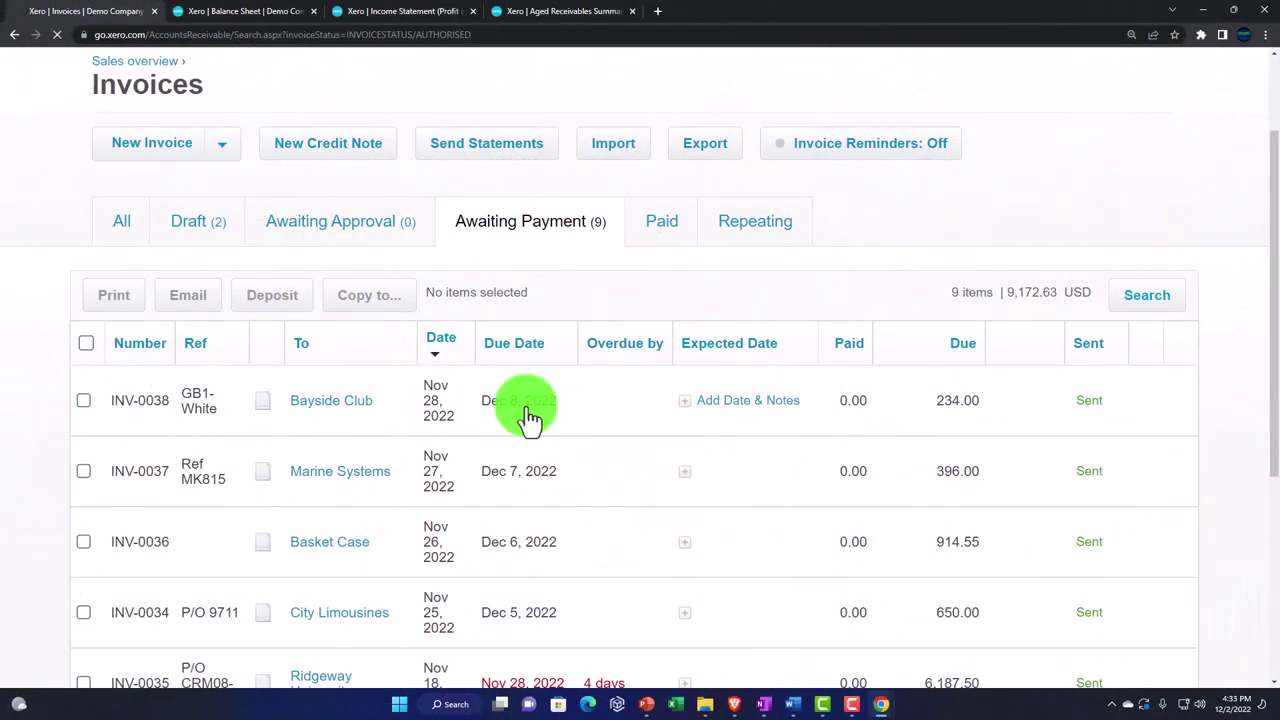
scroll(527, 410, down, 6)
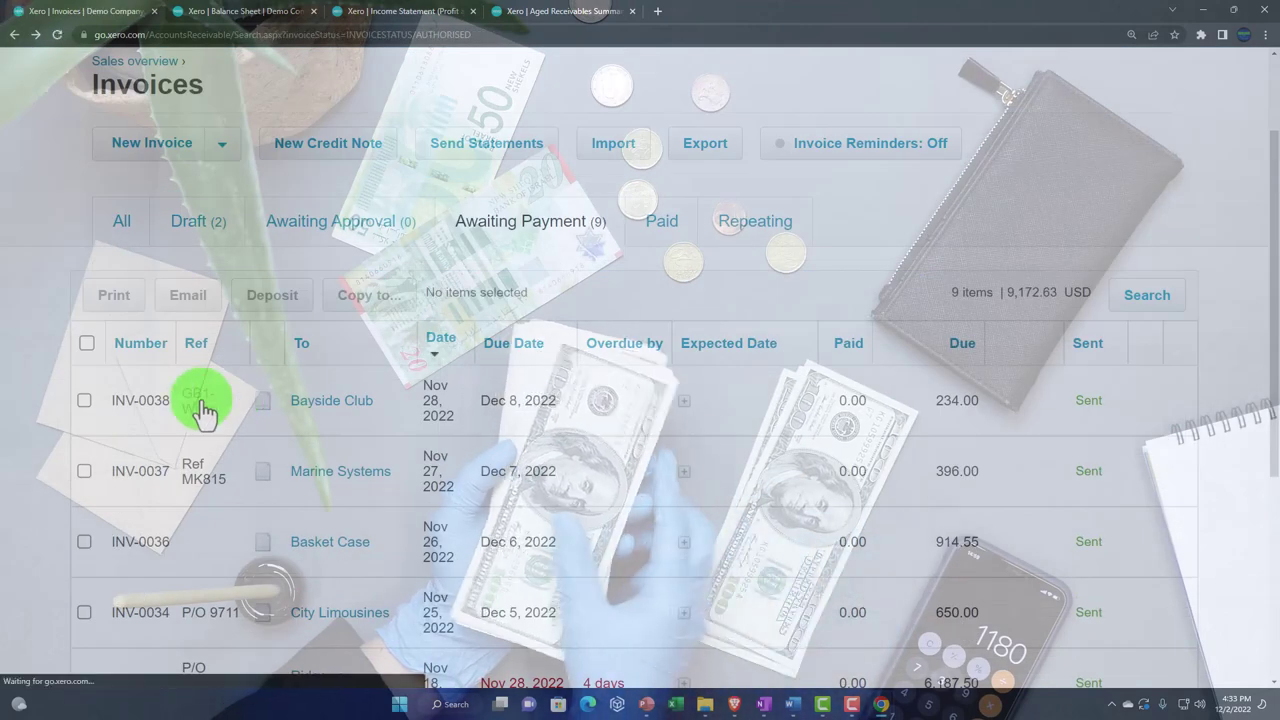
Preview a New batch deposit for Bayside Club's INV-0038, then return to the invoices.
click(84, 401)
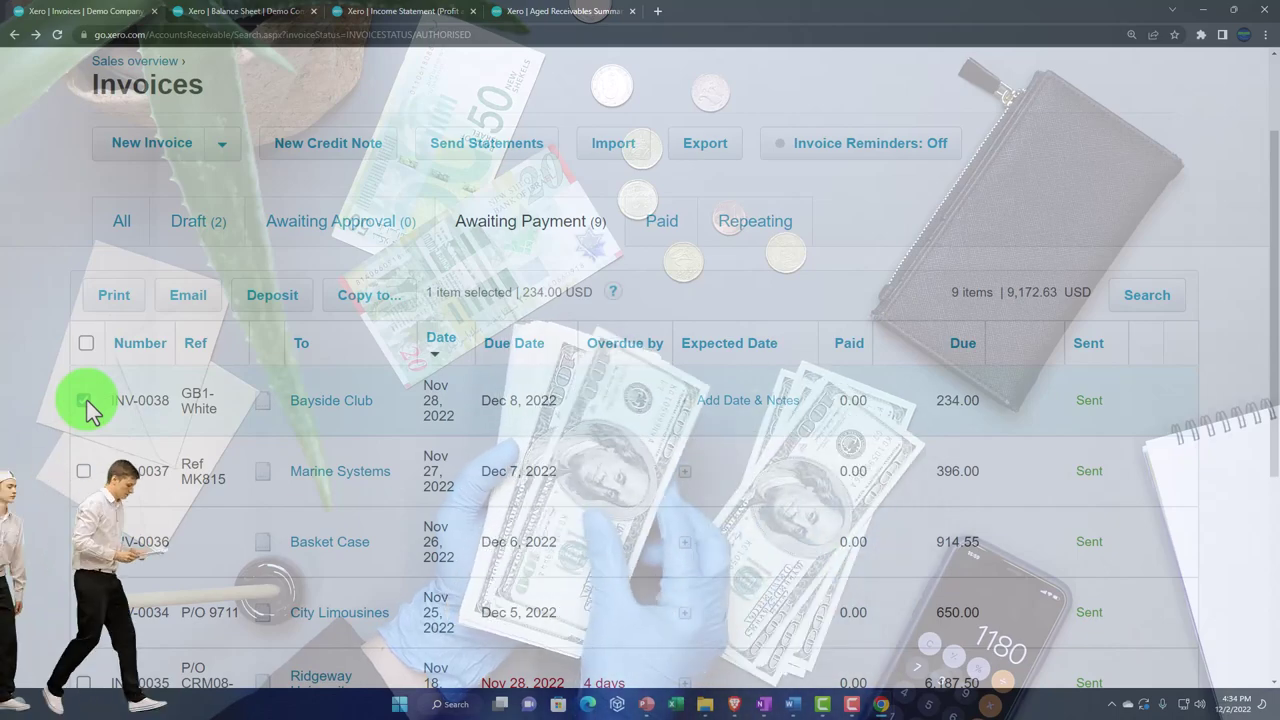
scroll(87, 410, up, 2)
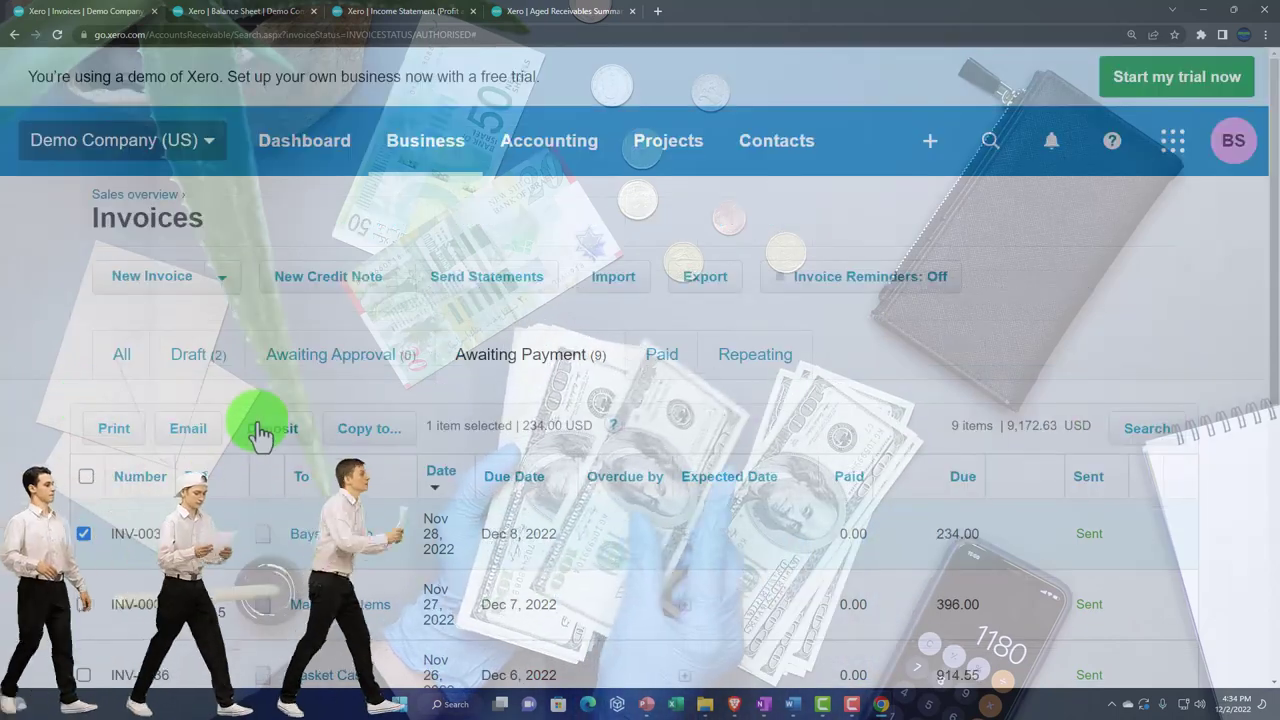
click(262, 429)
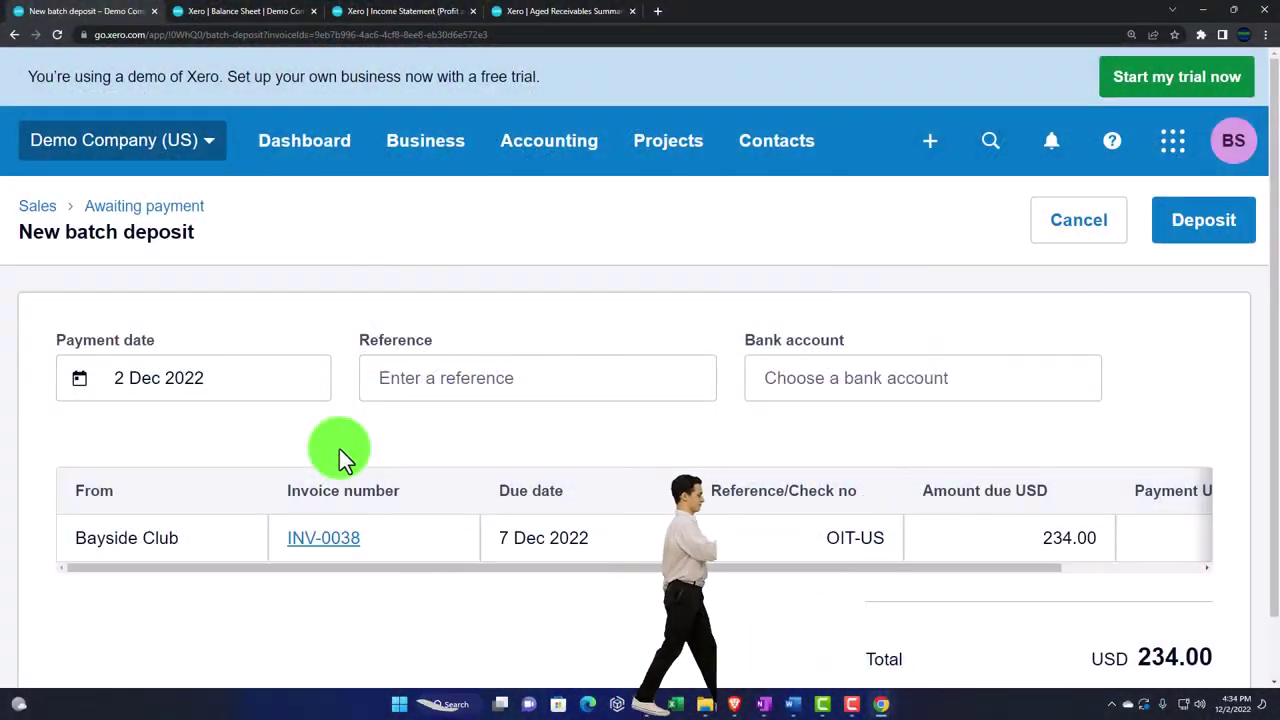
scroll(373, 490, down, 1)
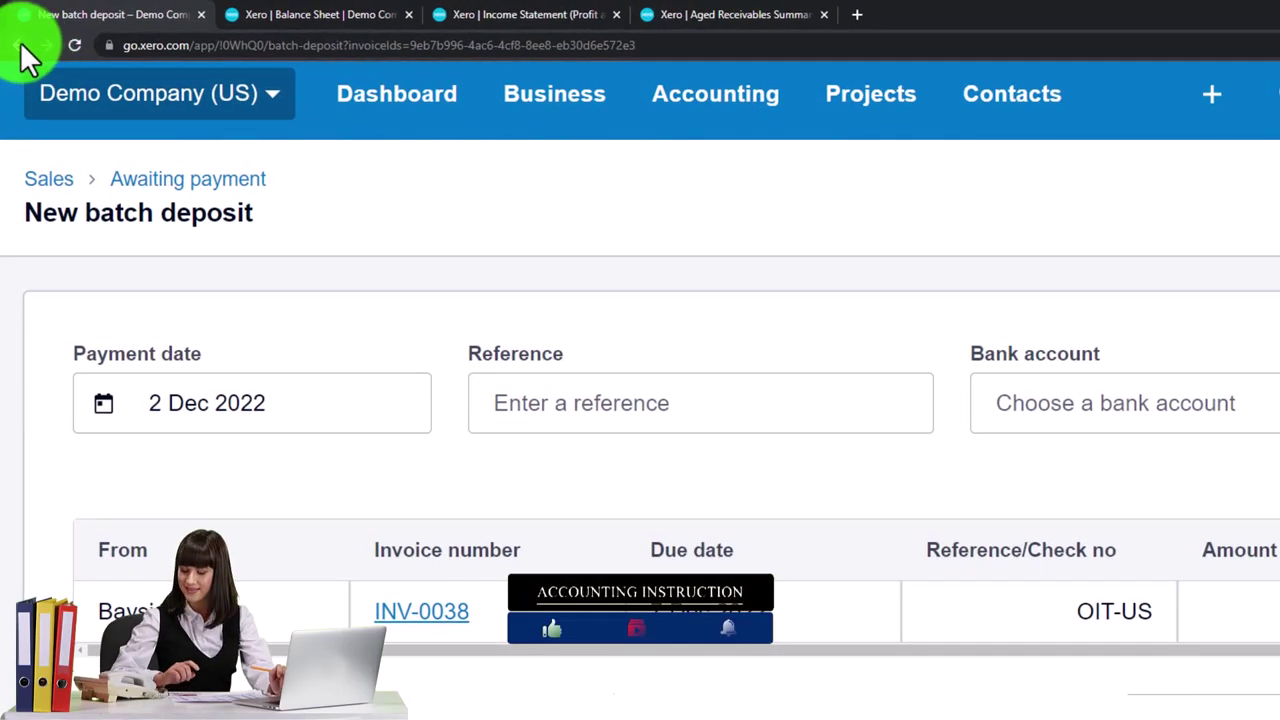
click(20, 45)
click(180, 462)
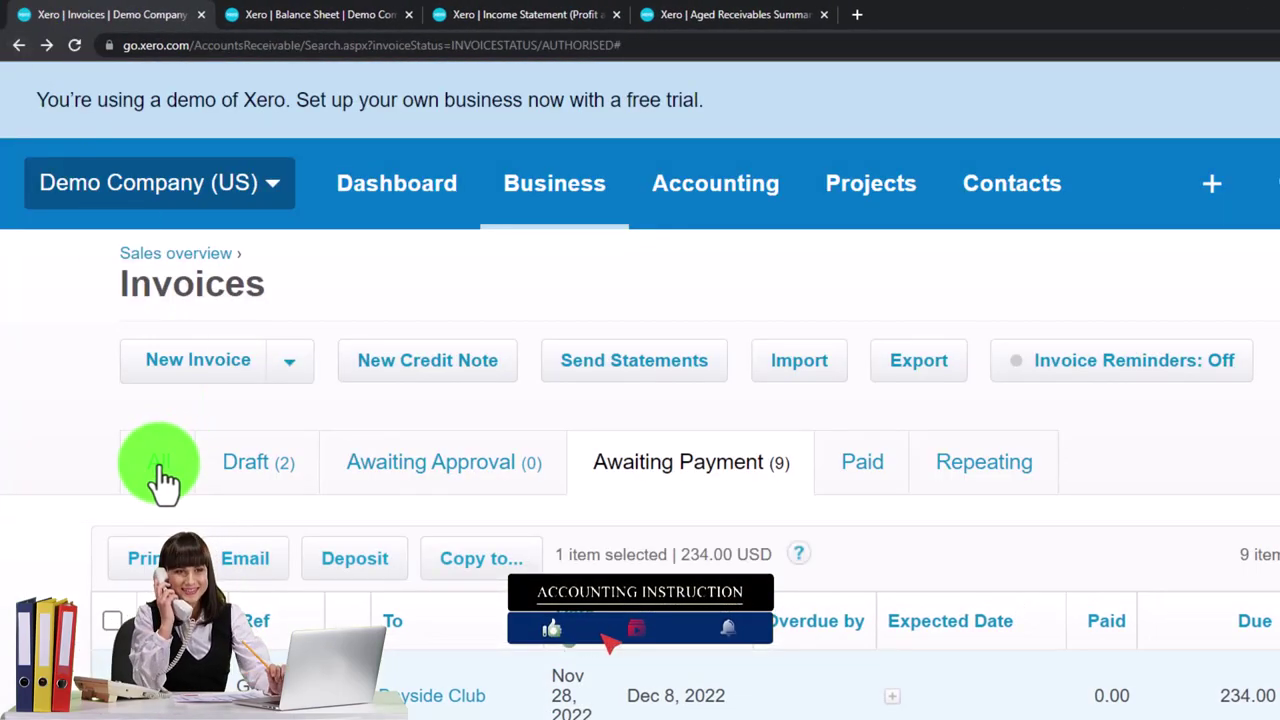
Re-select INV-0038, open and close the Copy to options without copying, then view Paid invoices.
click(110, 692)
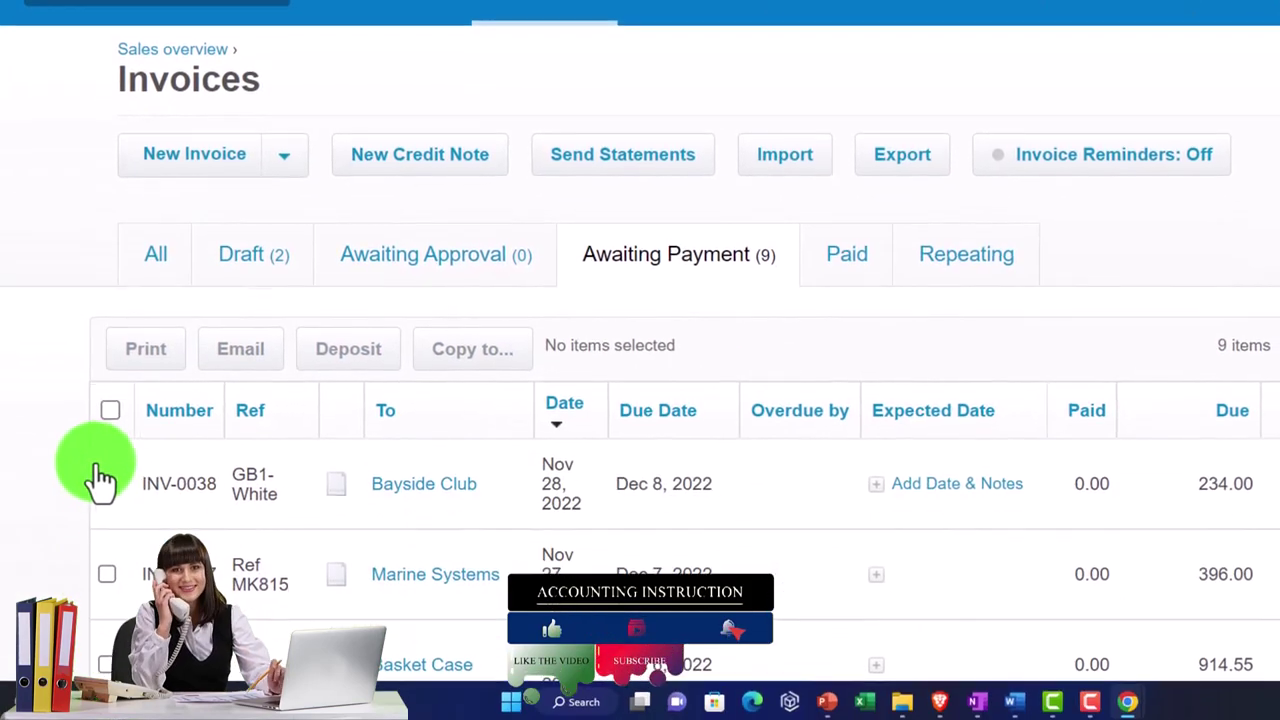
click(107, 481)
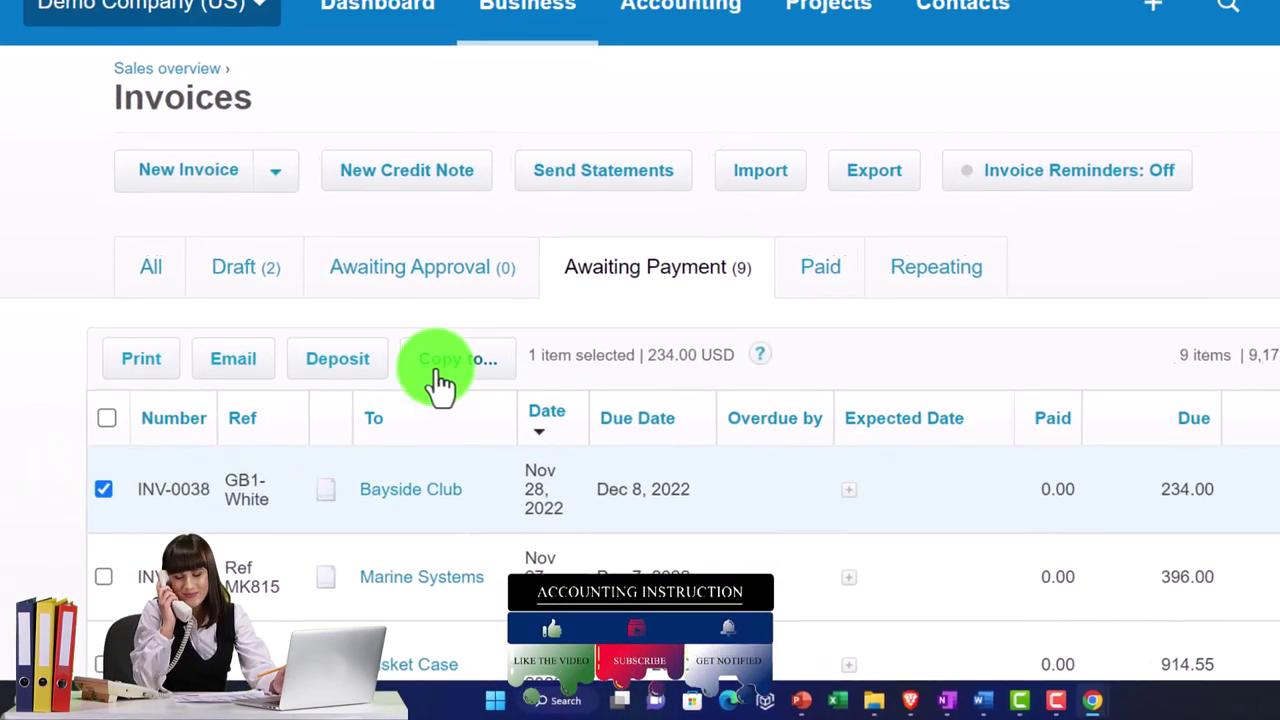
click(472, 346)
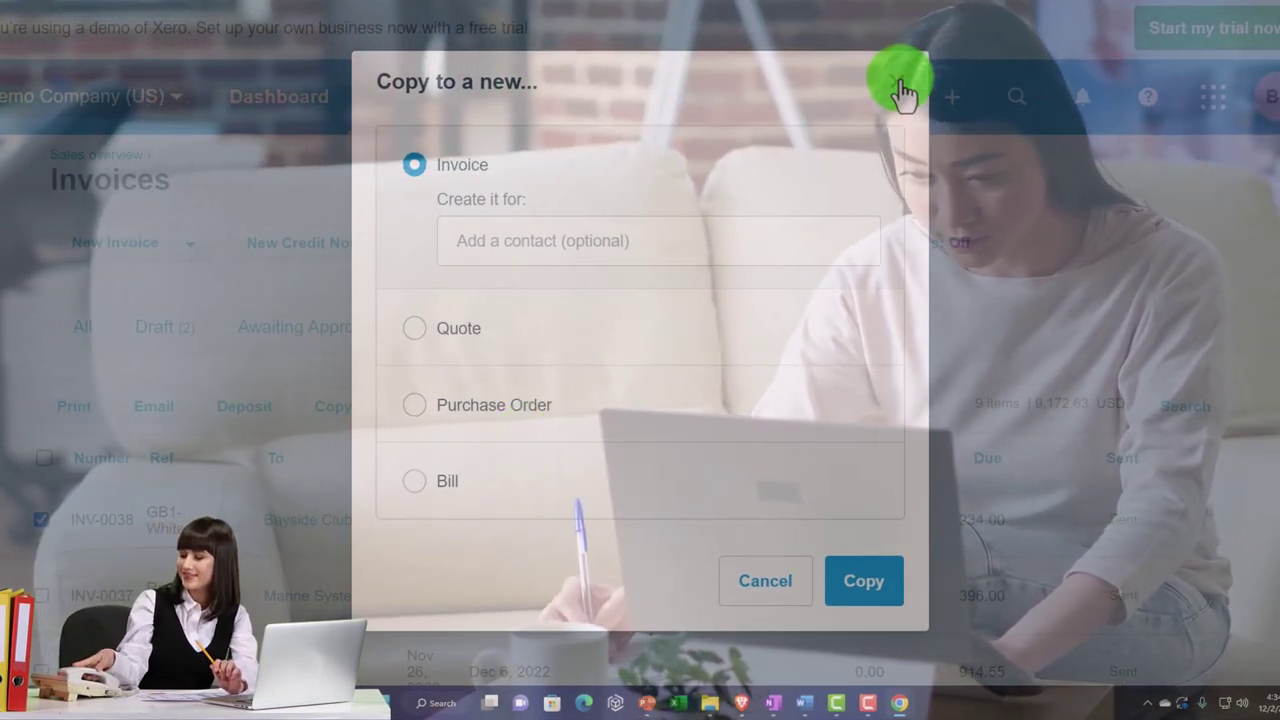
click(899, 86)
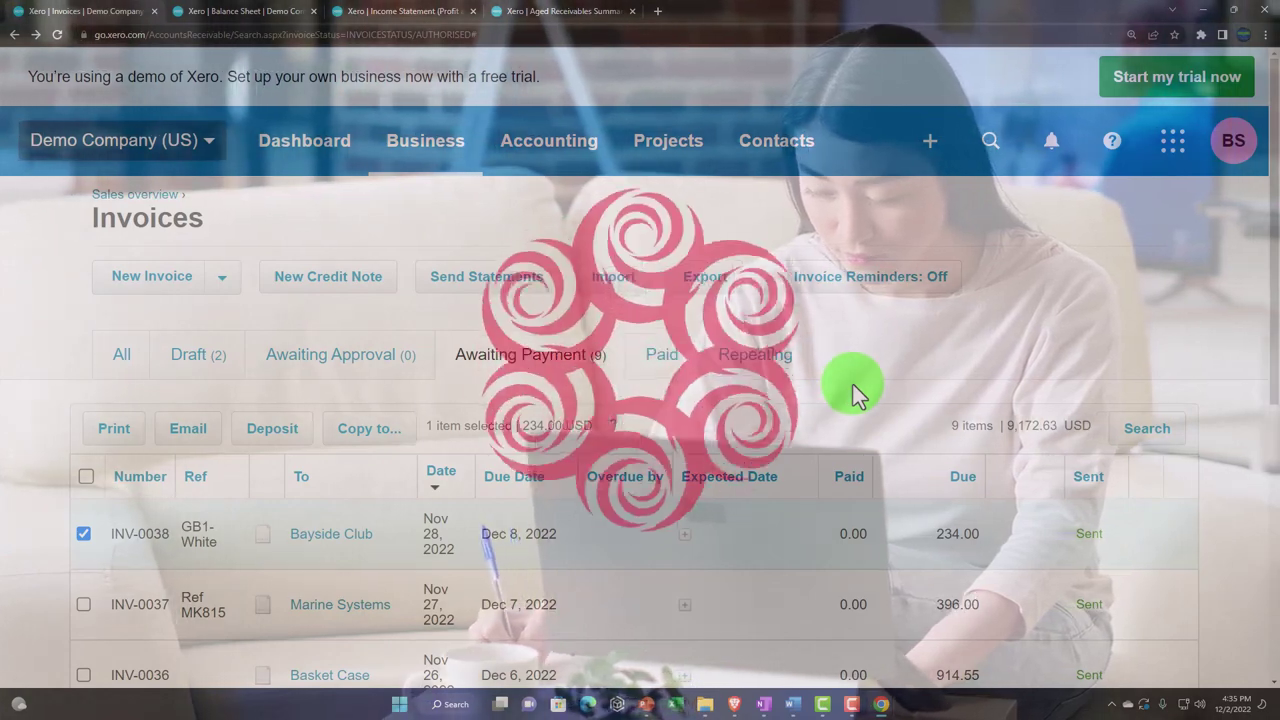
click(665, 366)
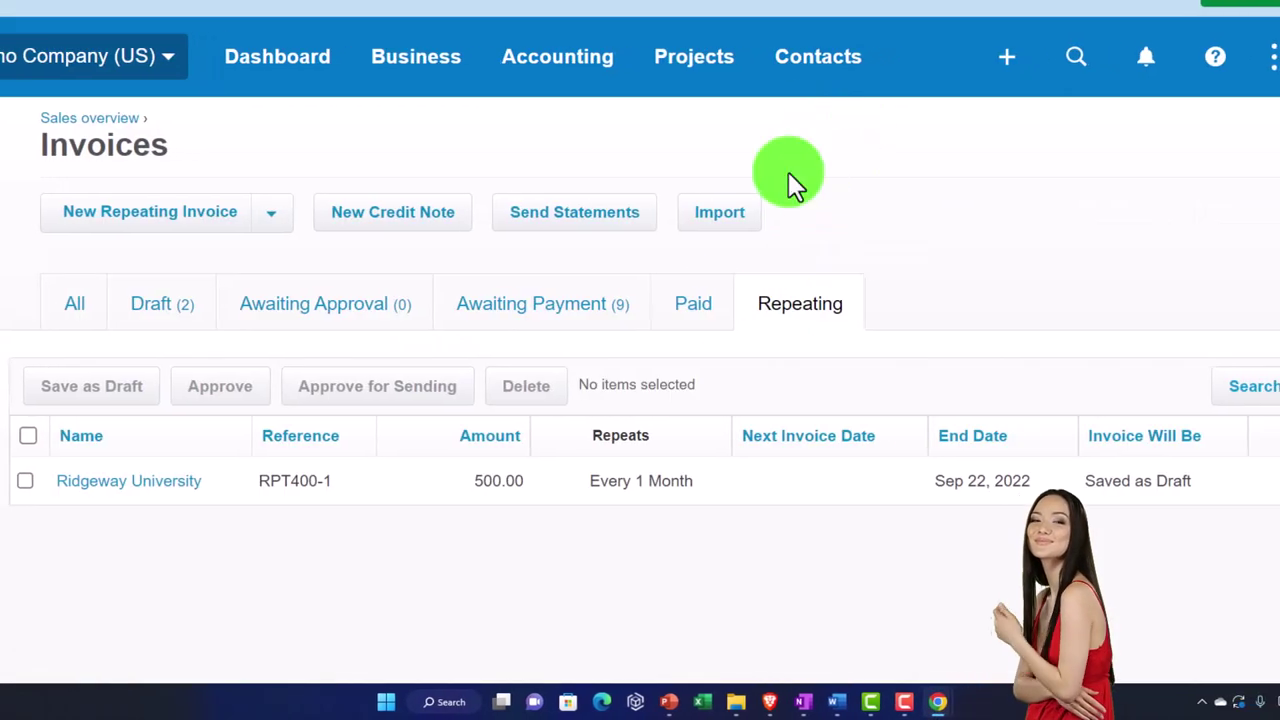
click(651, 340)
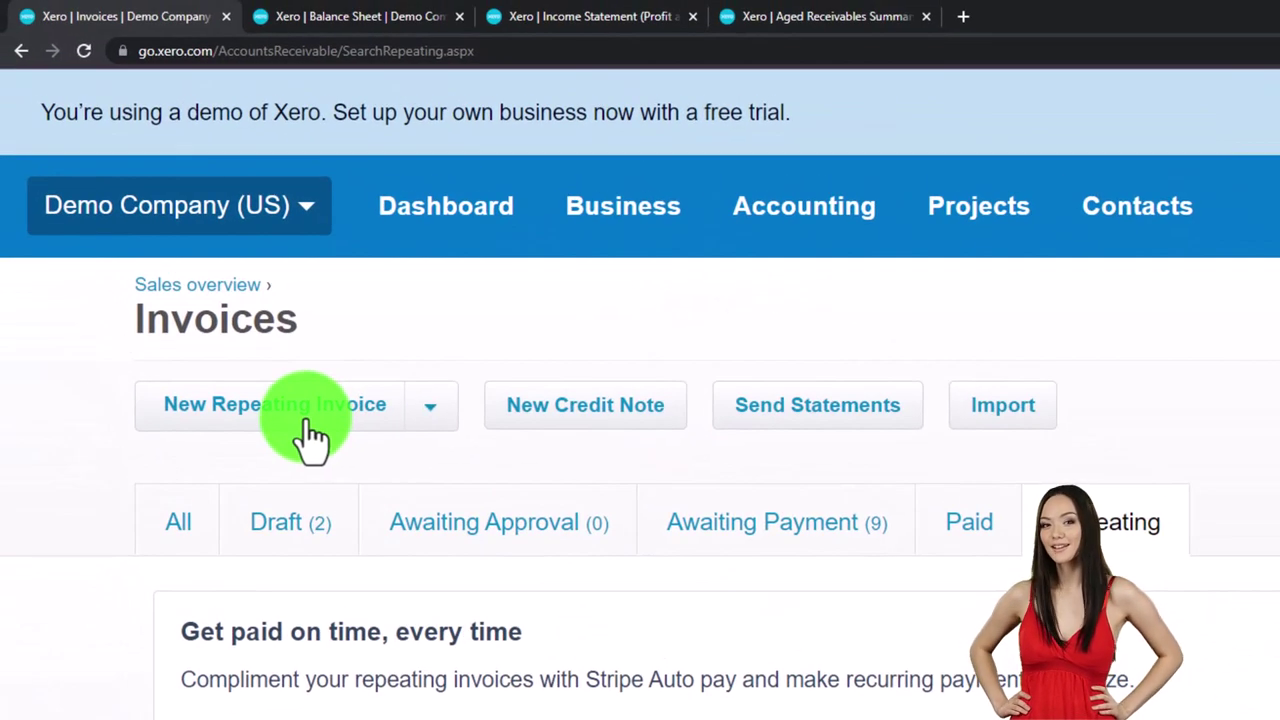
click(426, 420)
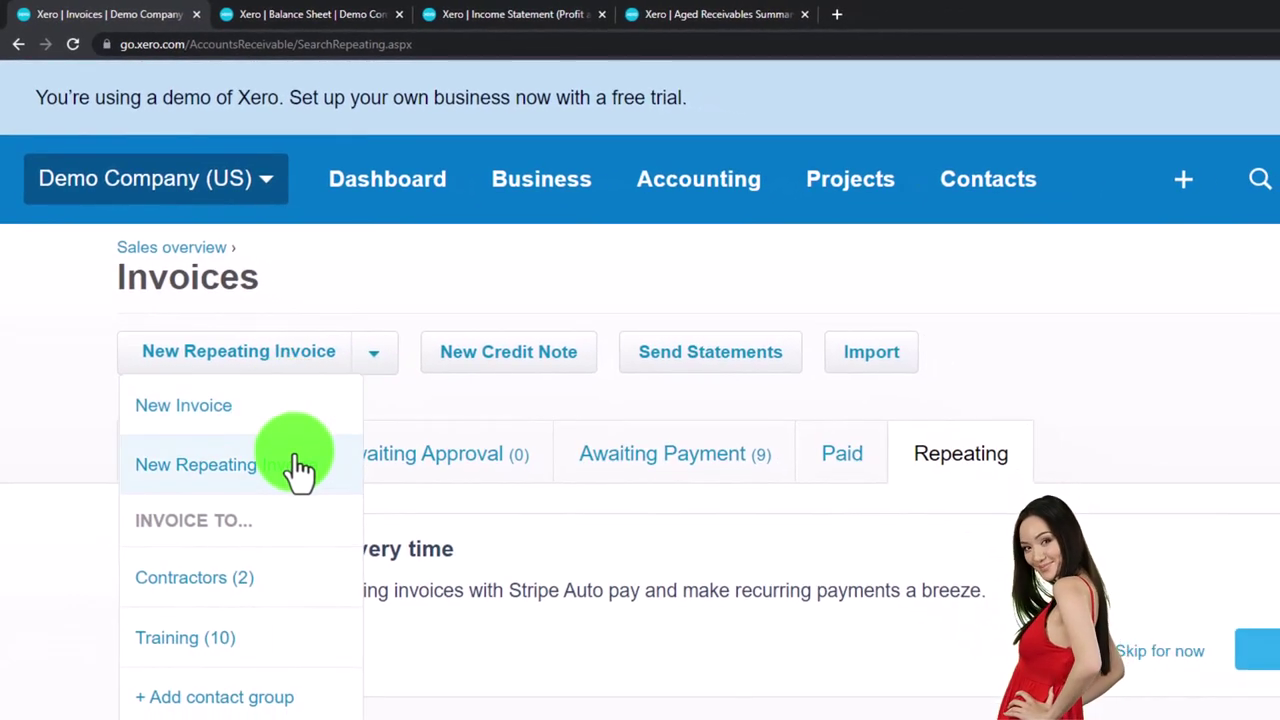
click(677, 535)
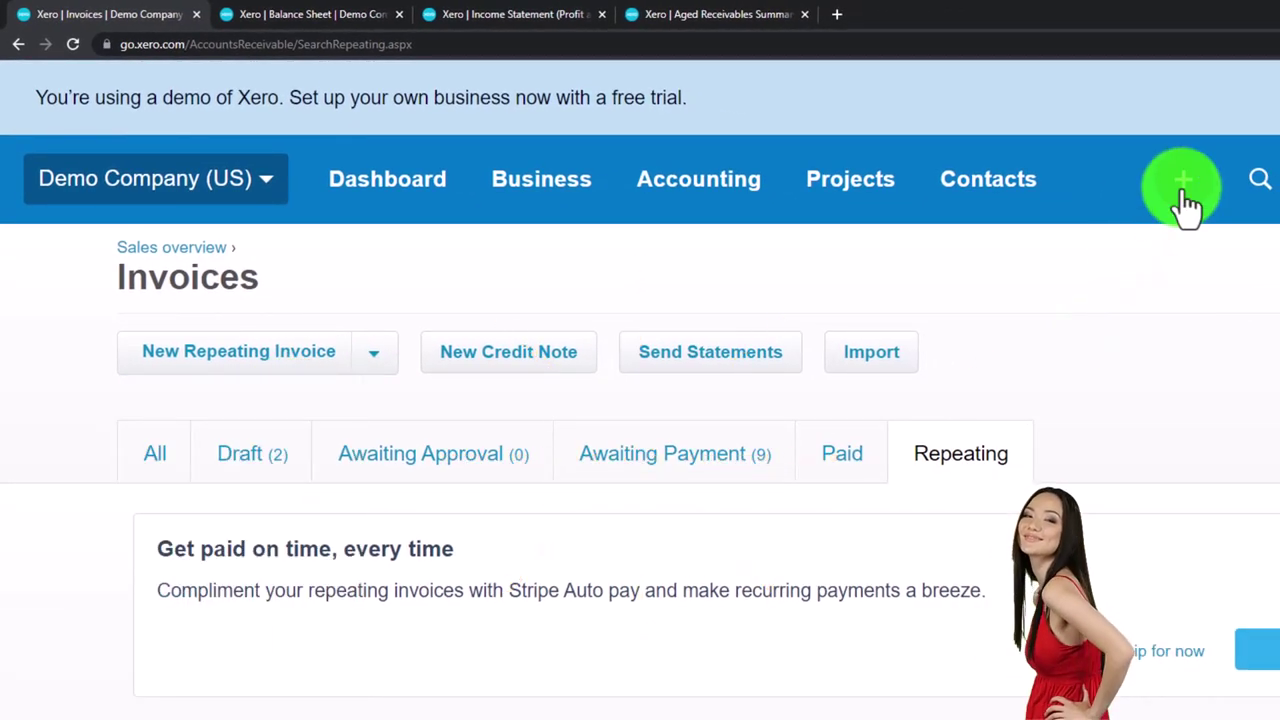
click(1183, 180)
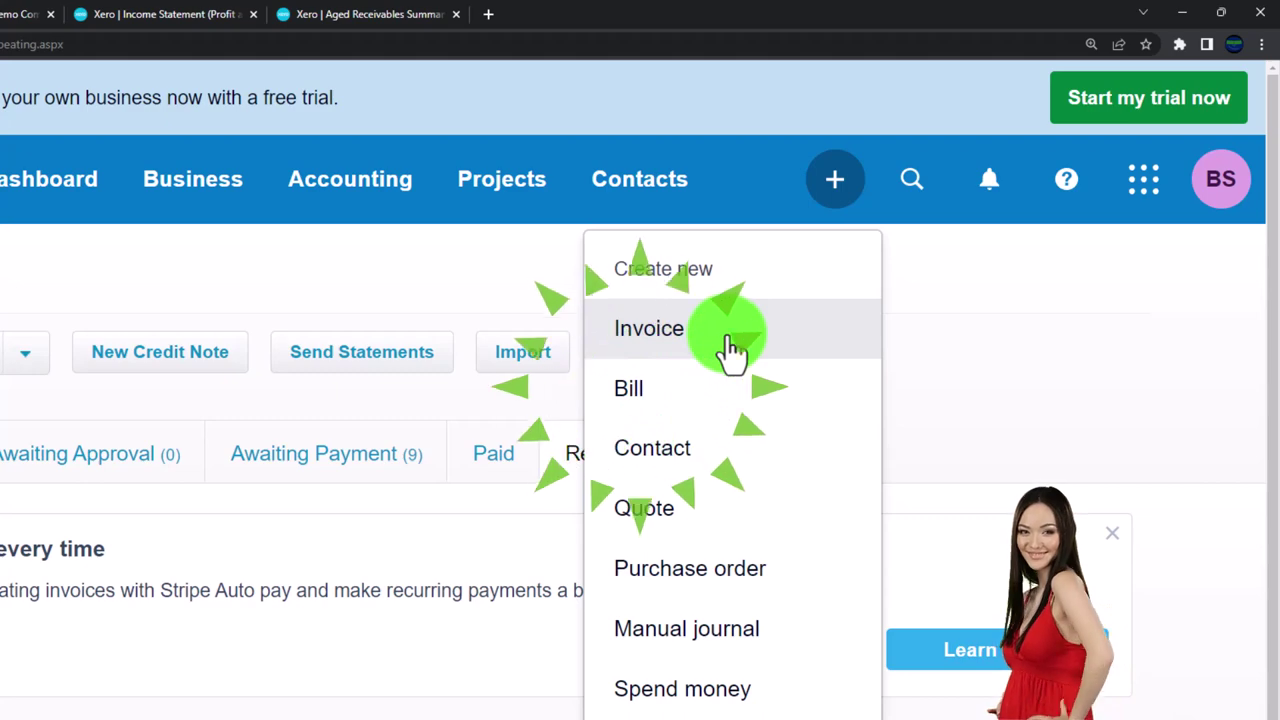
click(357, 268)
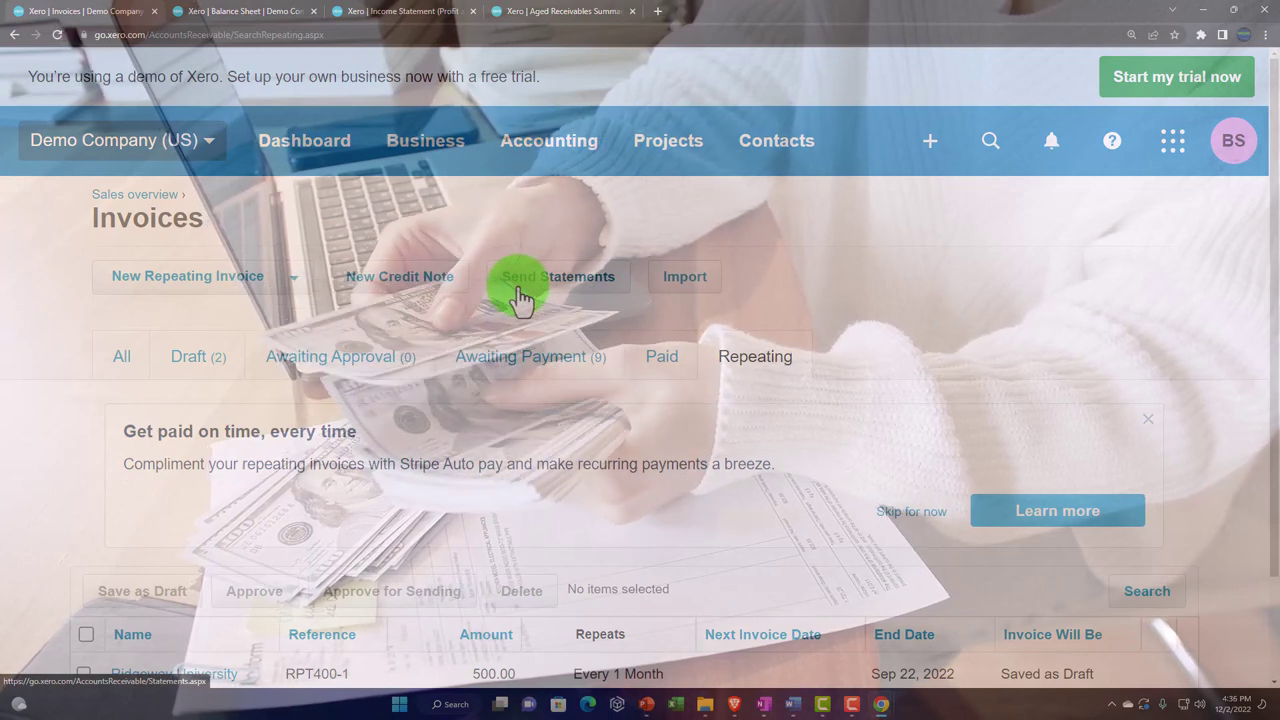
Select all nine awaiting-payment invoices and send statements, showing Activity statements for Nov 1–30, 2022.
scroll(366, 377, down, 1)
scroll(366, 377, down, 2)
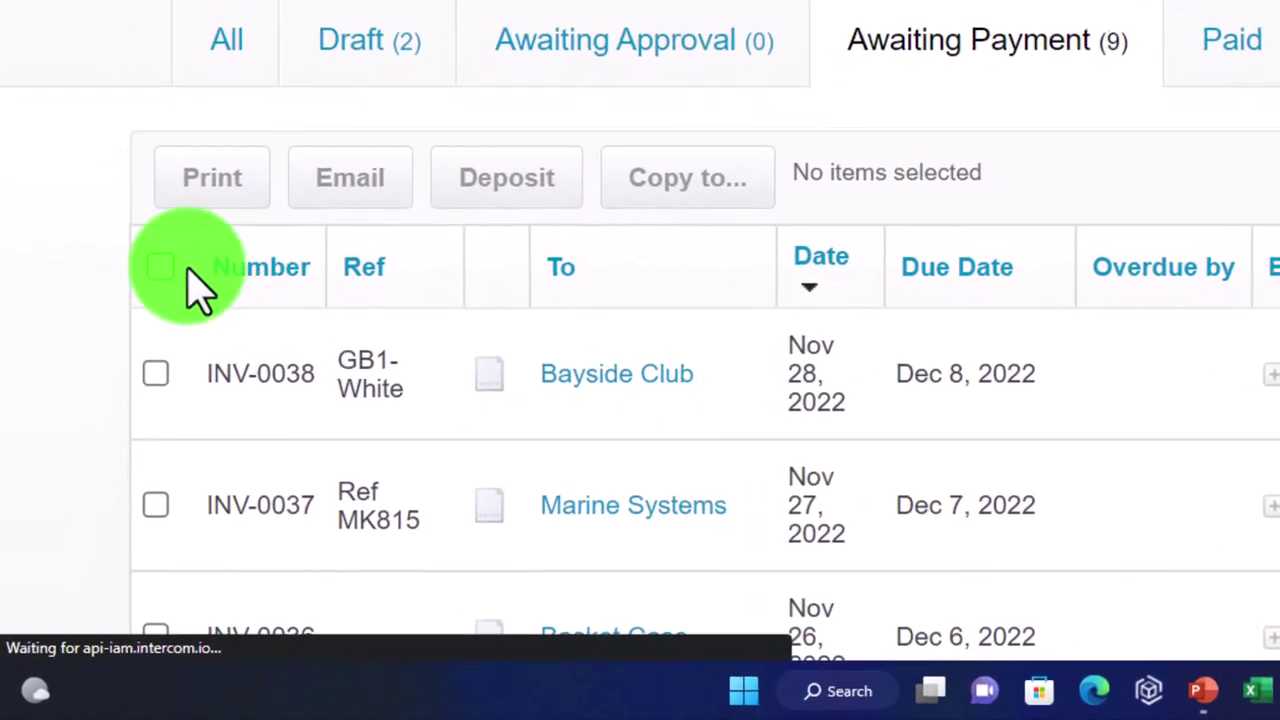
click(159, 262)
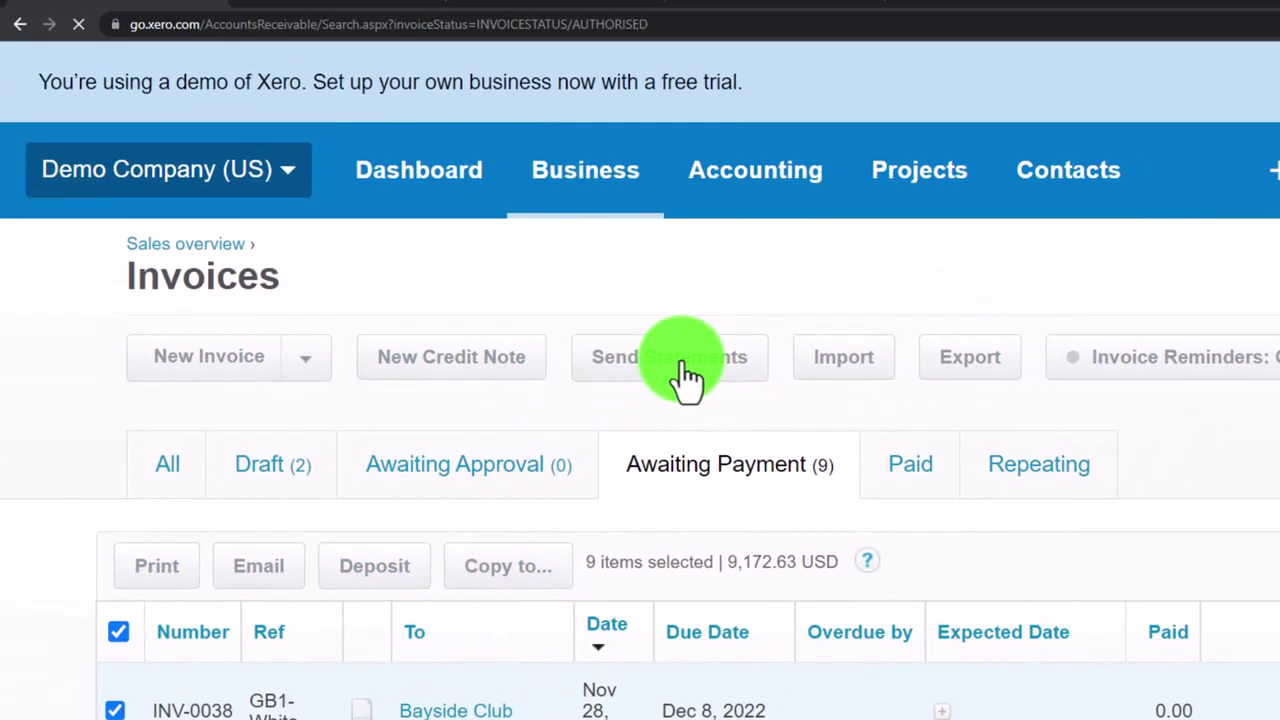
click(686, 377)
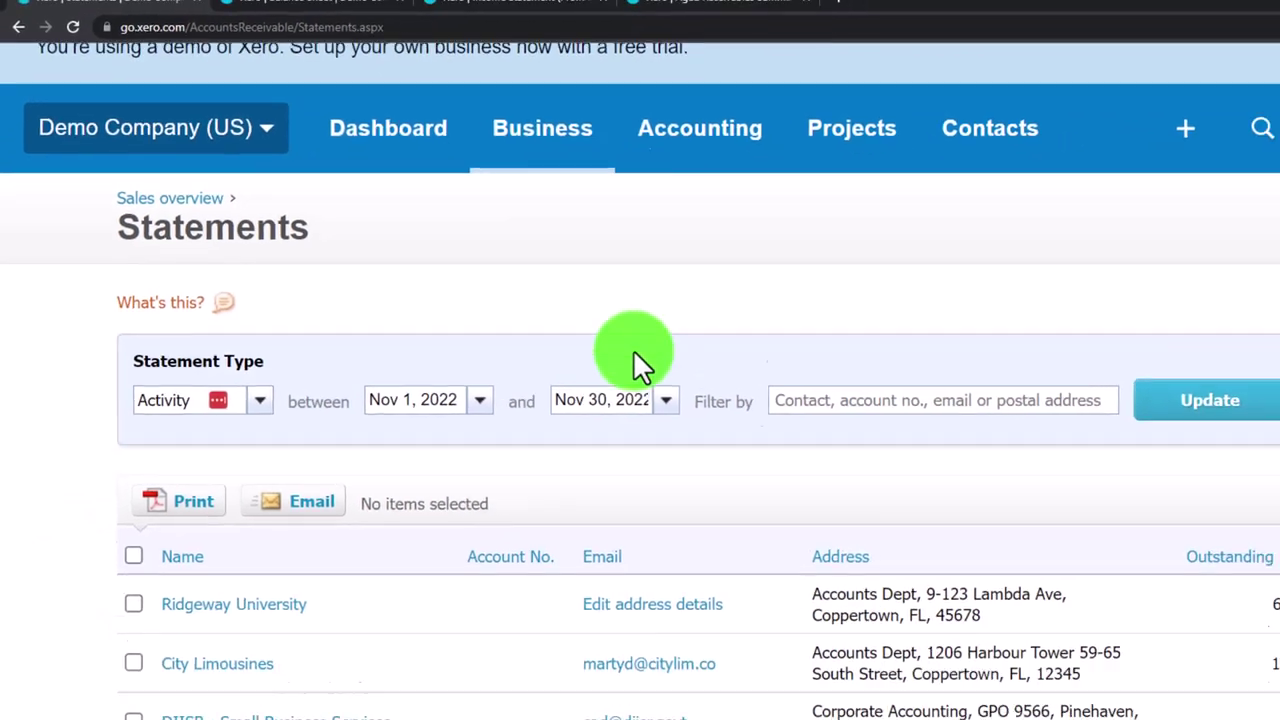
Select all eight customers, print their statements with Standard branding, and open the downloaded PDF.
scroll(640, 400, down, 2)
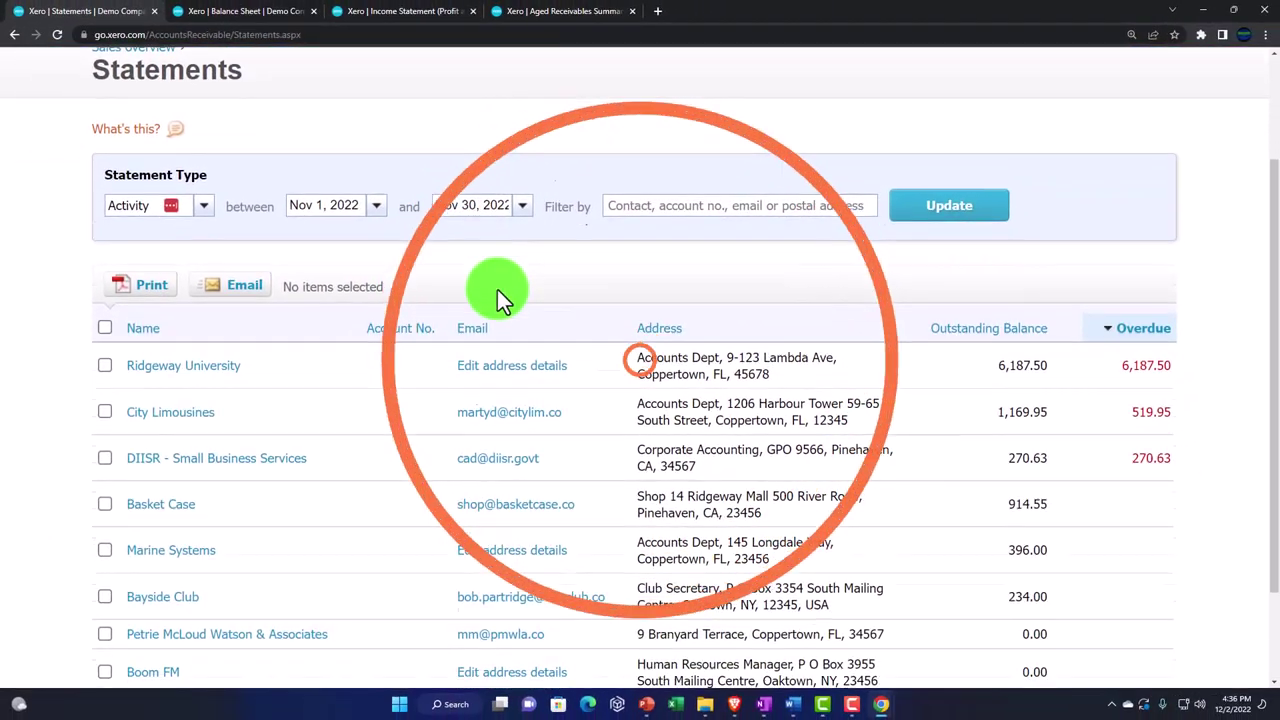
scroll(497, 289, down, 1)
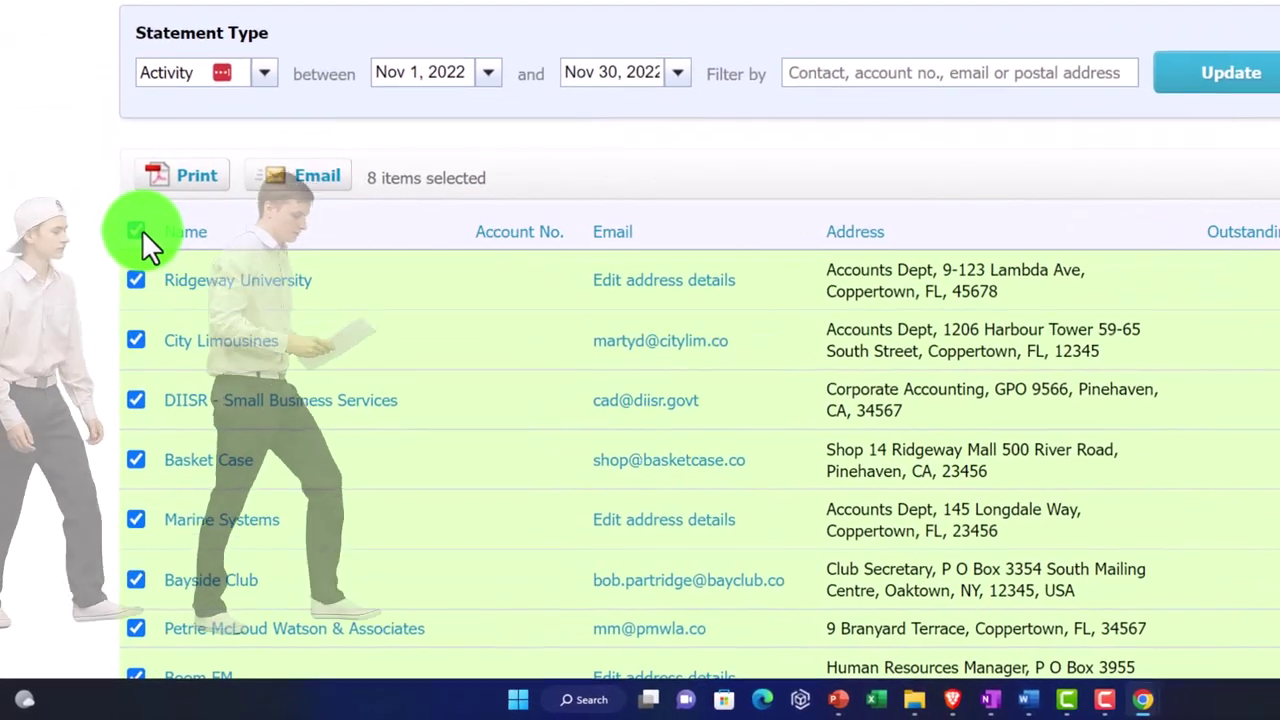
click(140, 236)
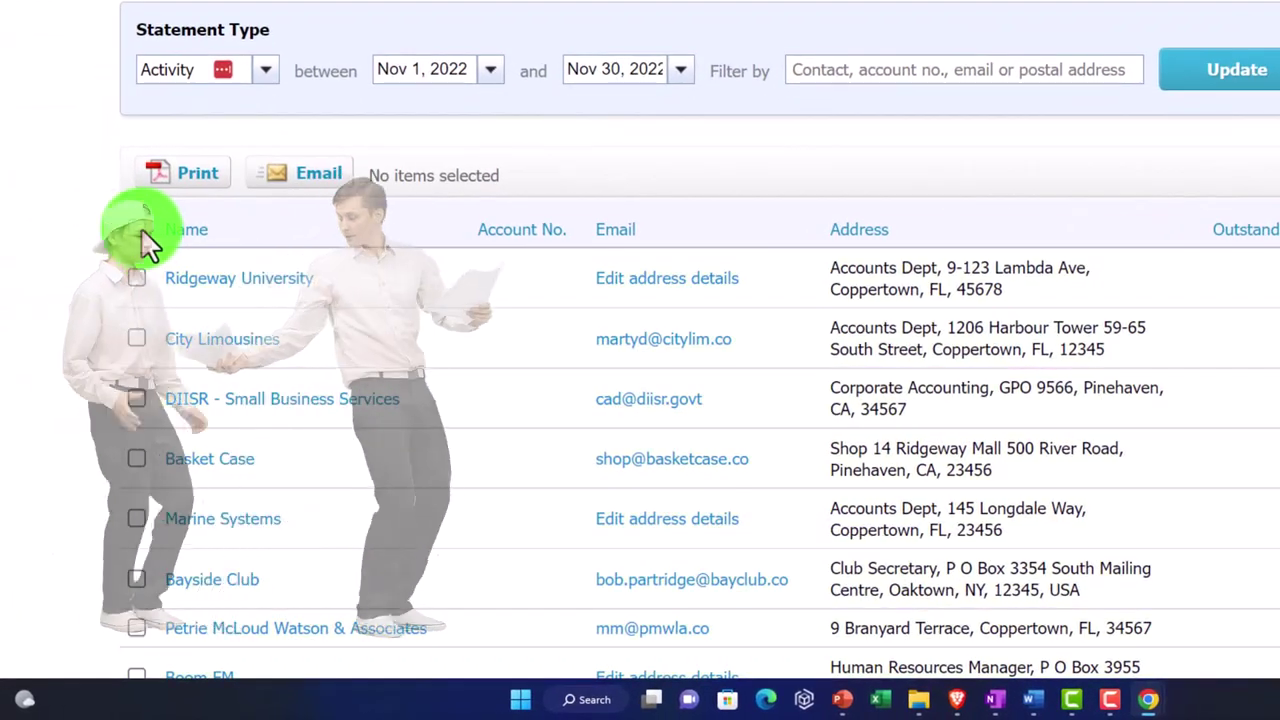
click(143, 236)
click(193, 180)
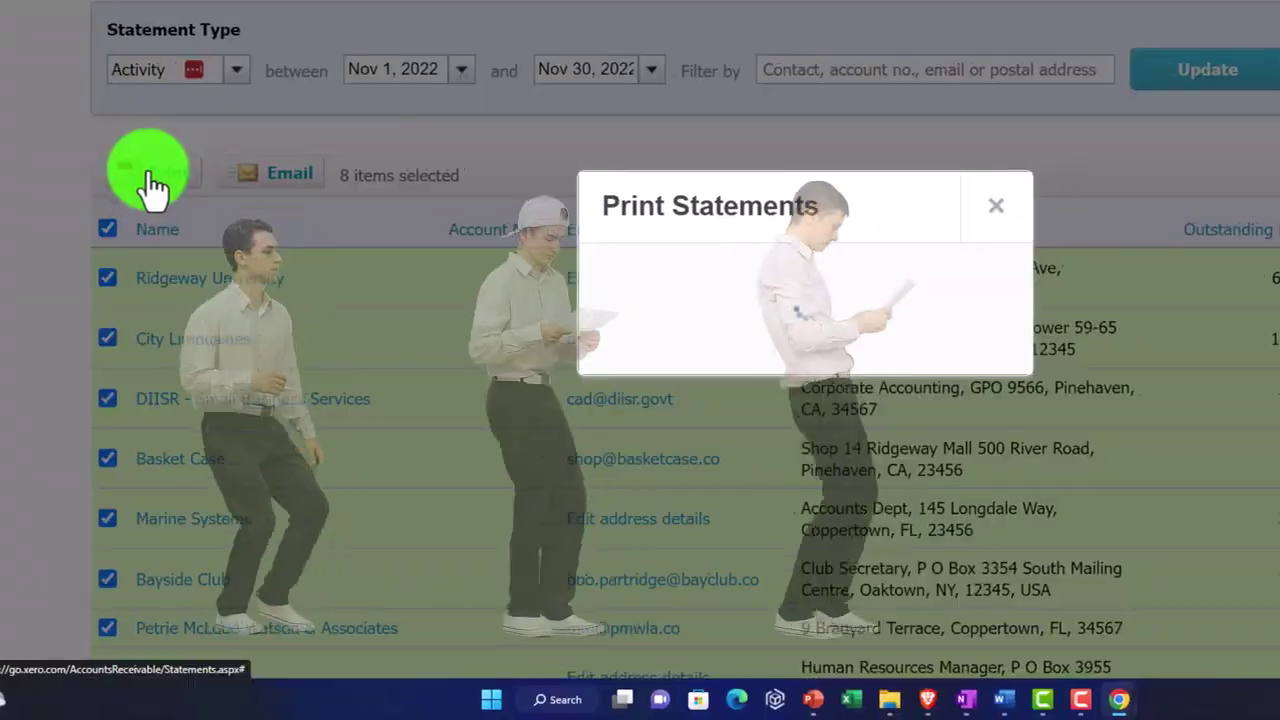
click(588, 350)
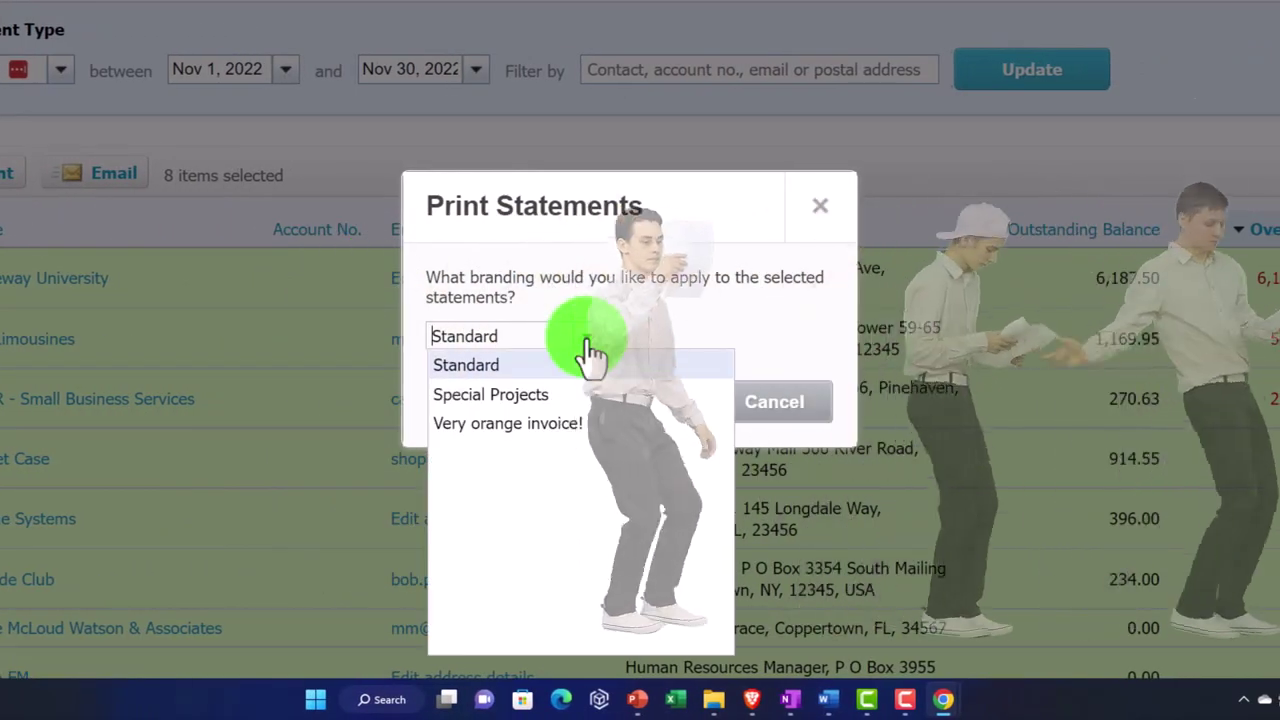
click(588, 365)
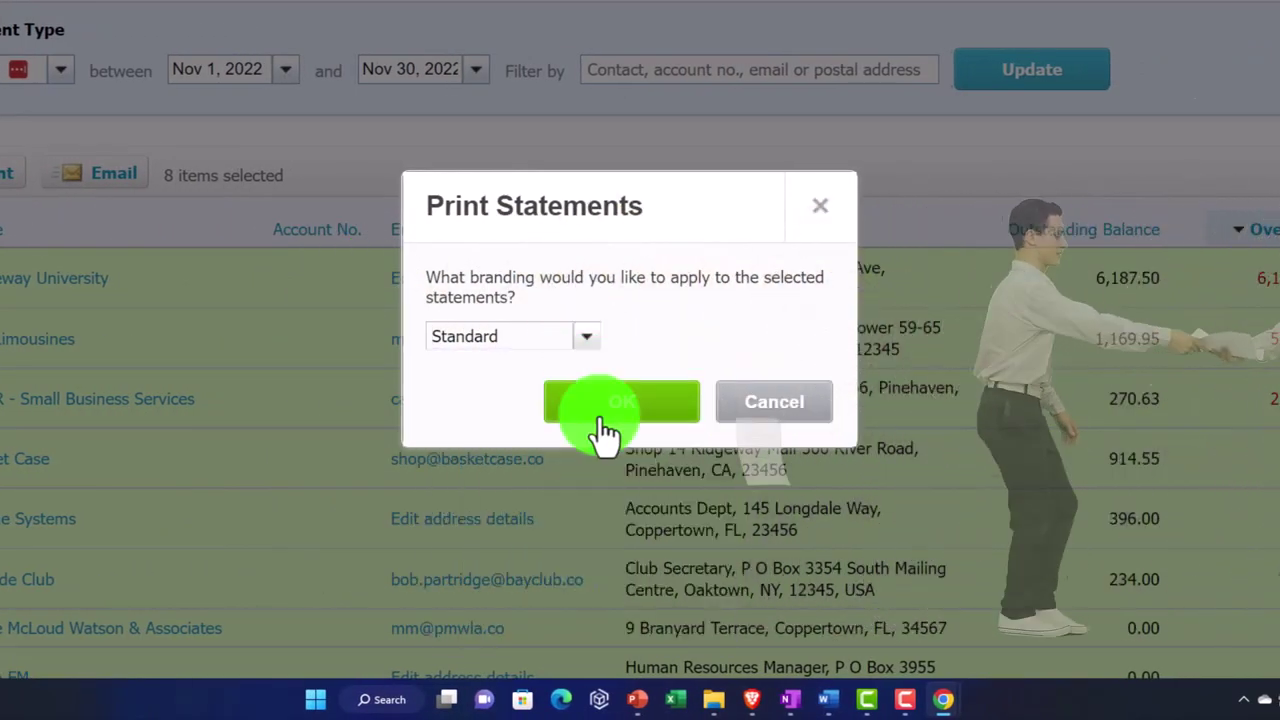
click(600, 405)
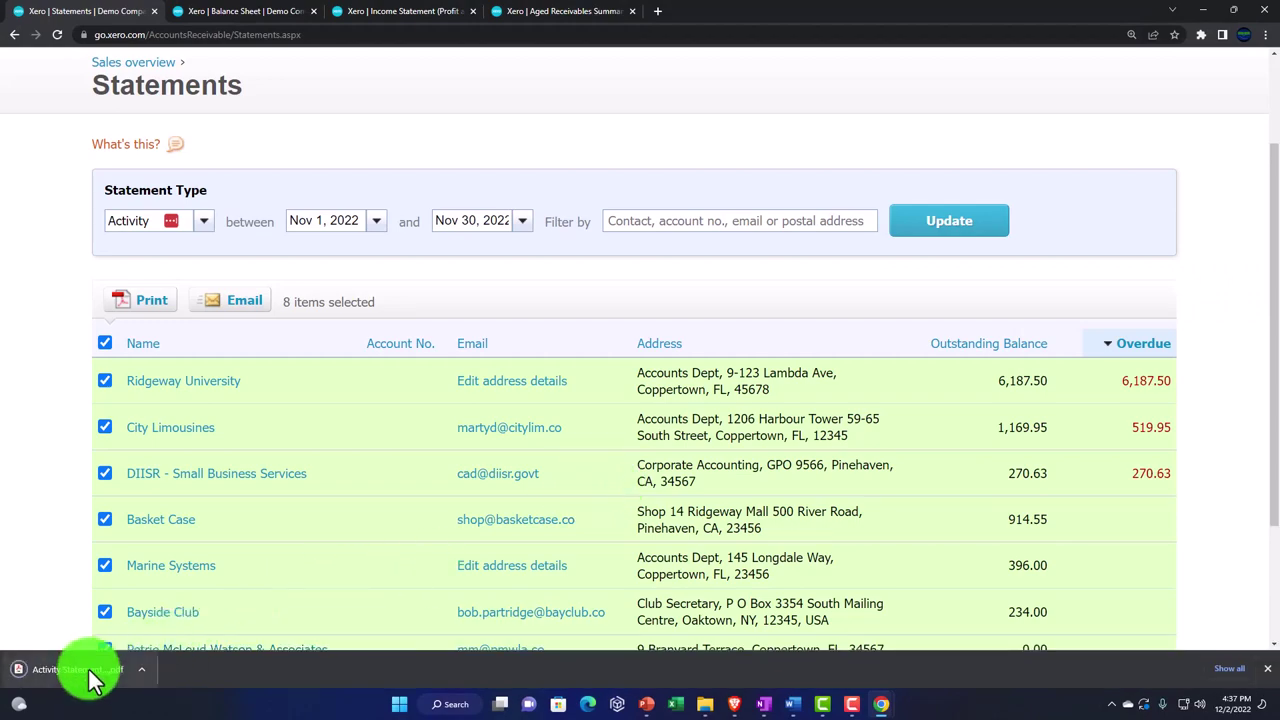
click(88, 667)
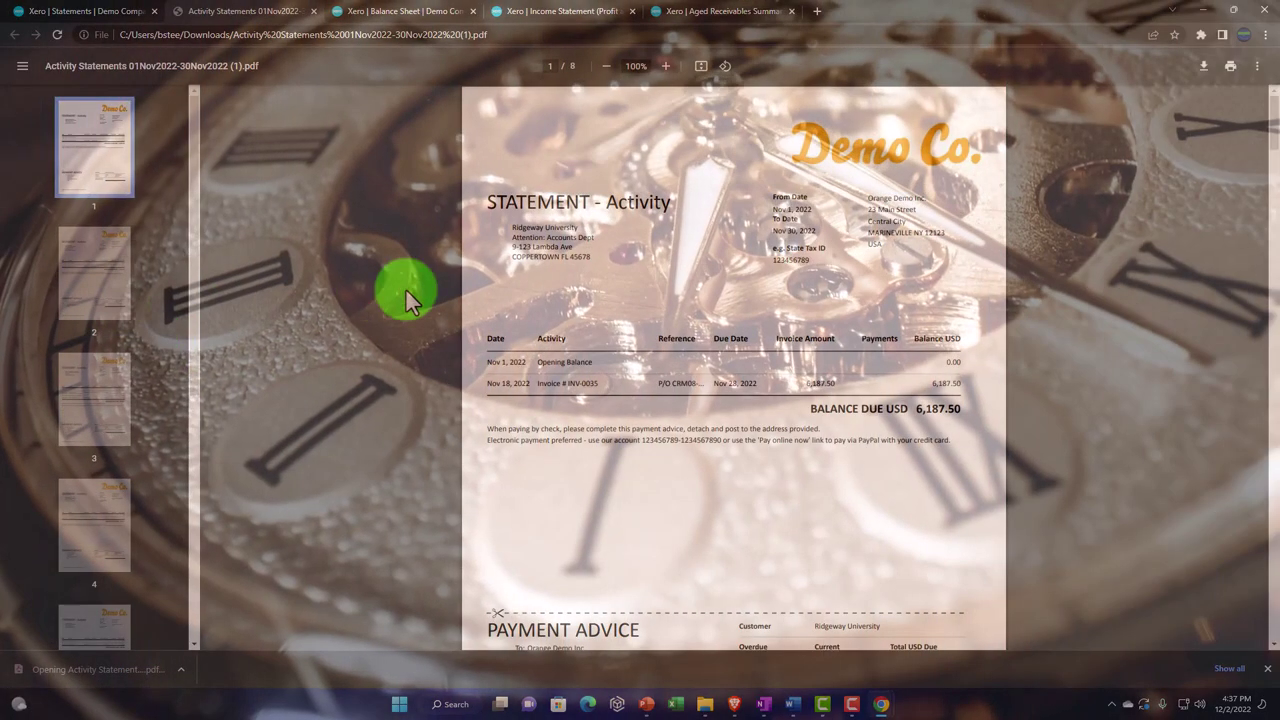
Review Ridgeway University's and City Limousines' statements in the PDF, then close it.
scroll(590, 320, up, 5)
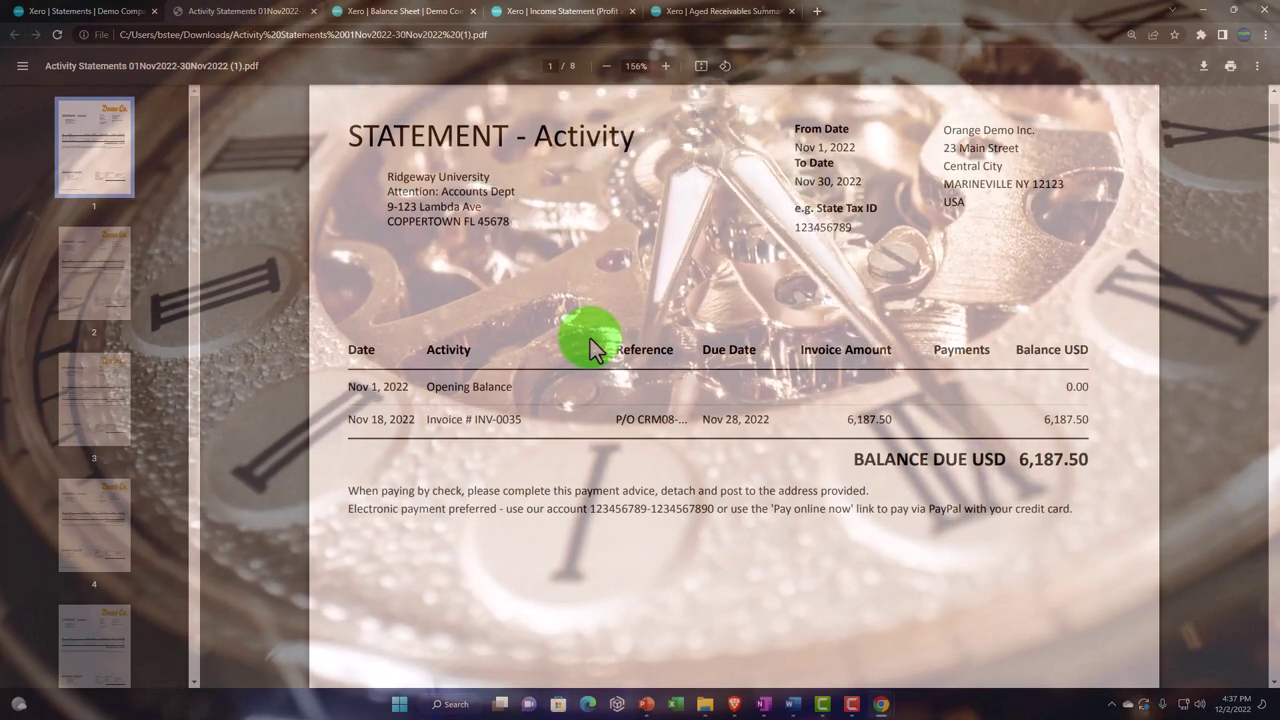
scroll(590, 338, up, 2)
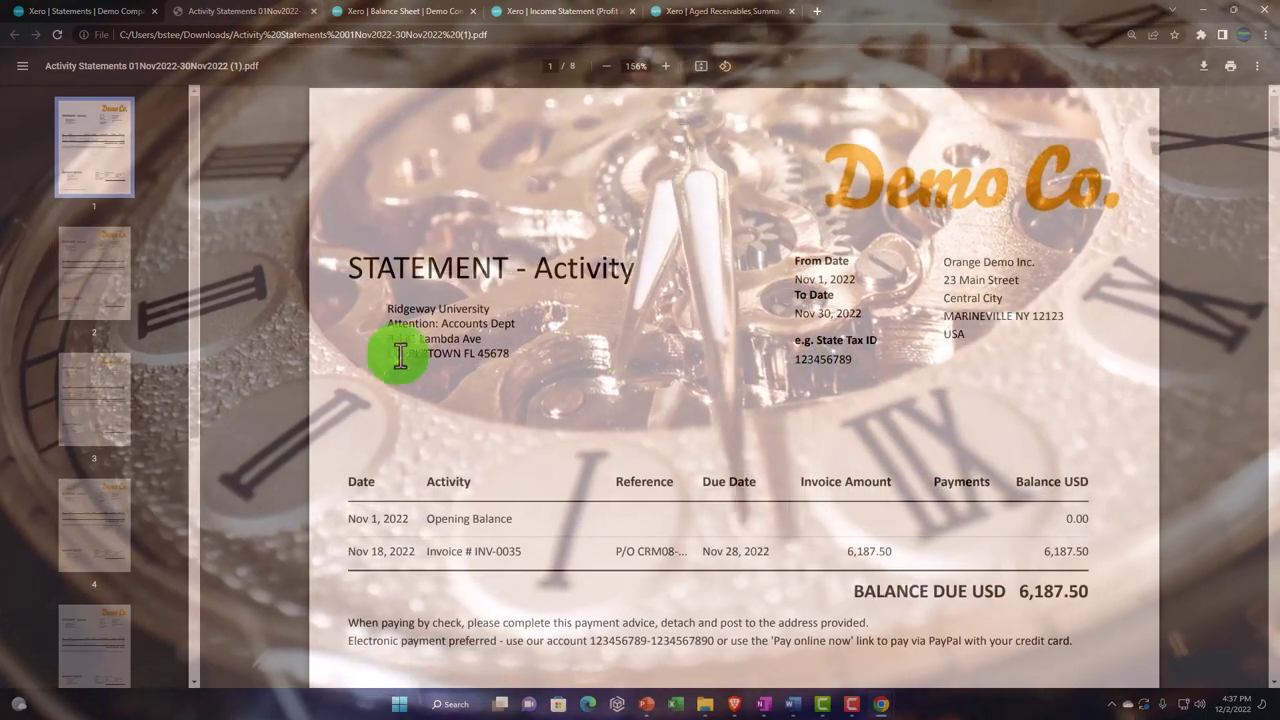
click(119, 266)
scroll(376, 356, down, 2)
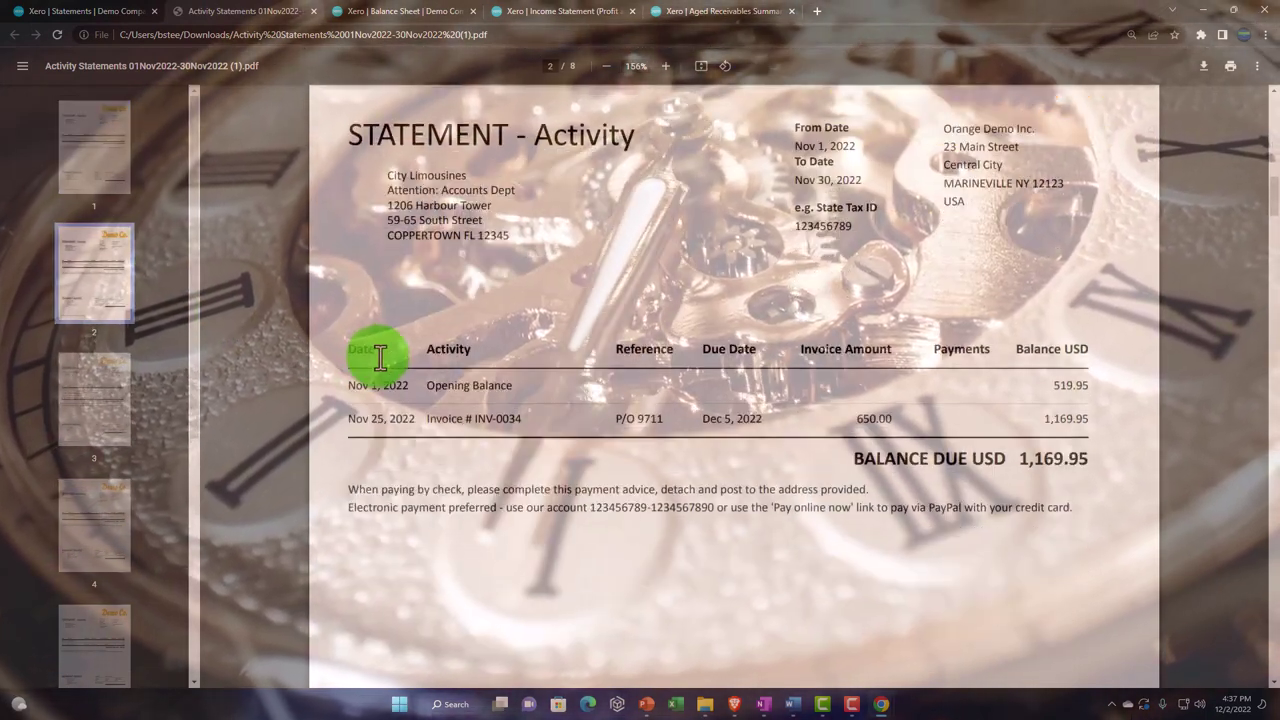
scroll(380, 357, down, 1)
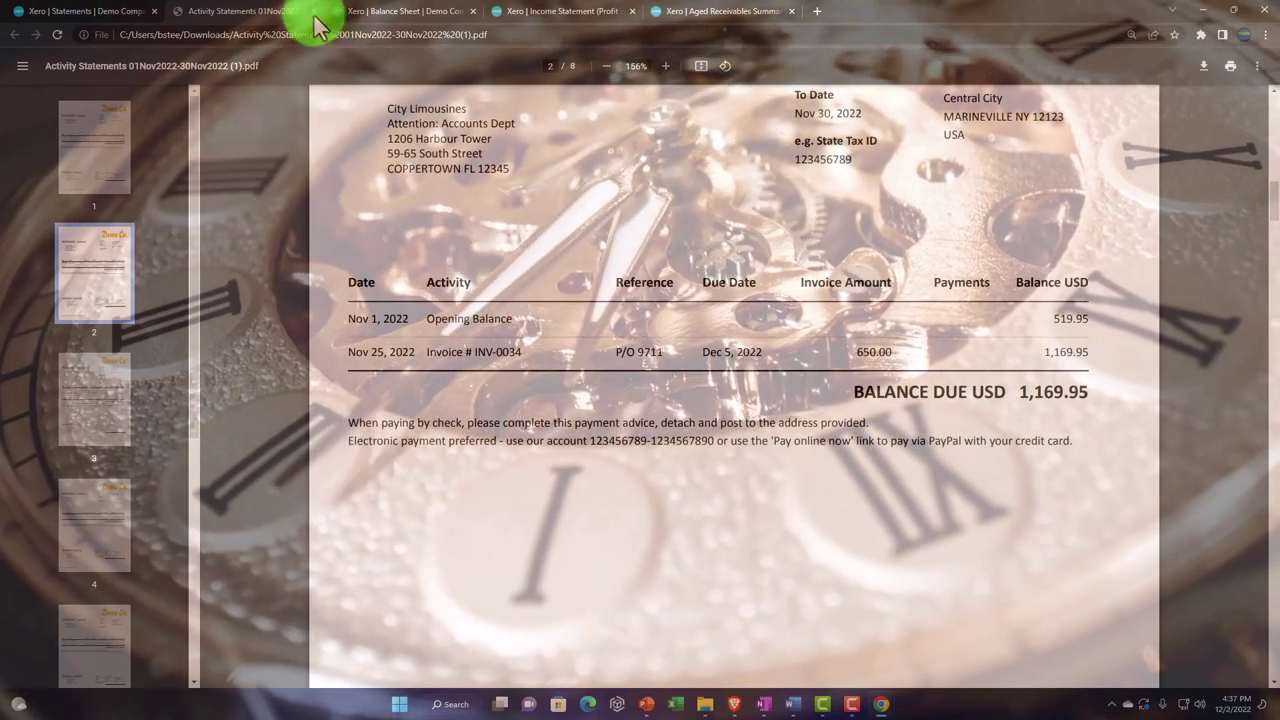
click(313, 12)
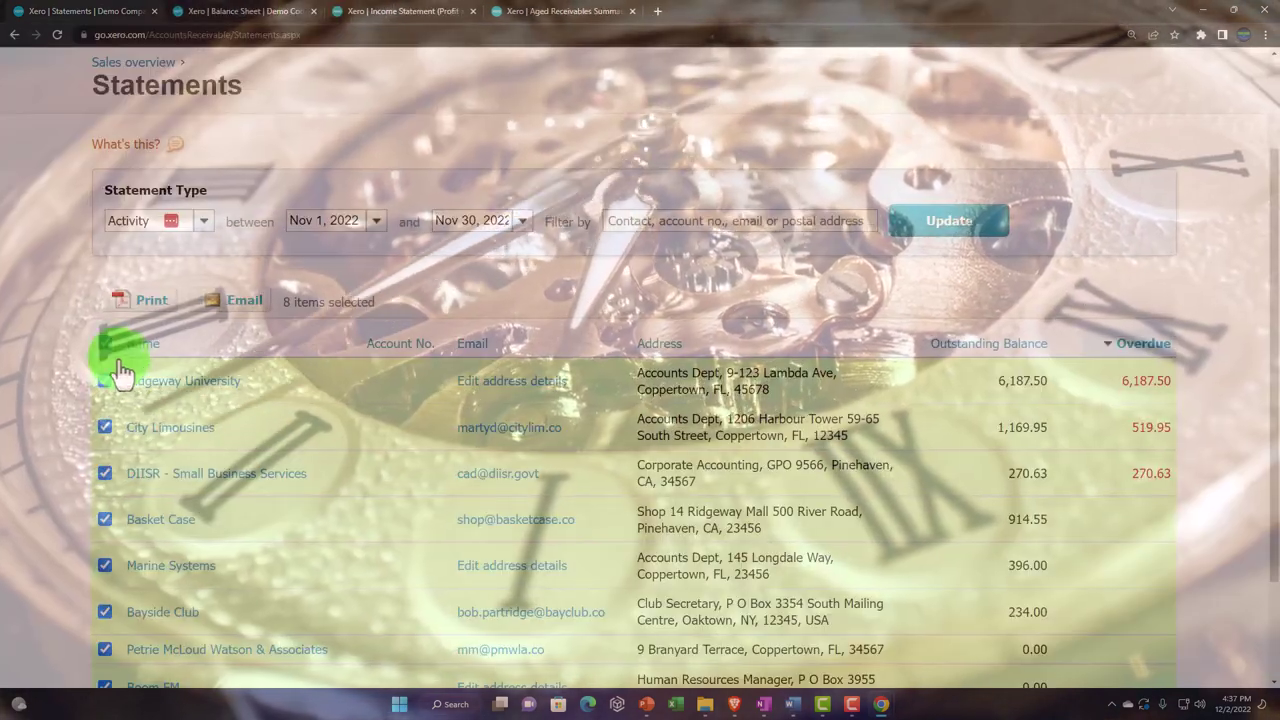
Clear all customer selections on the Statements page and open the Contacts menu.
click(106, 344)
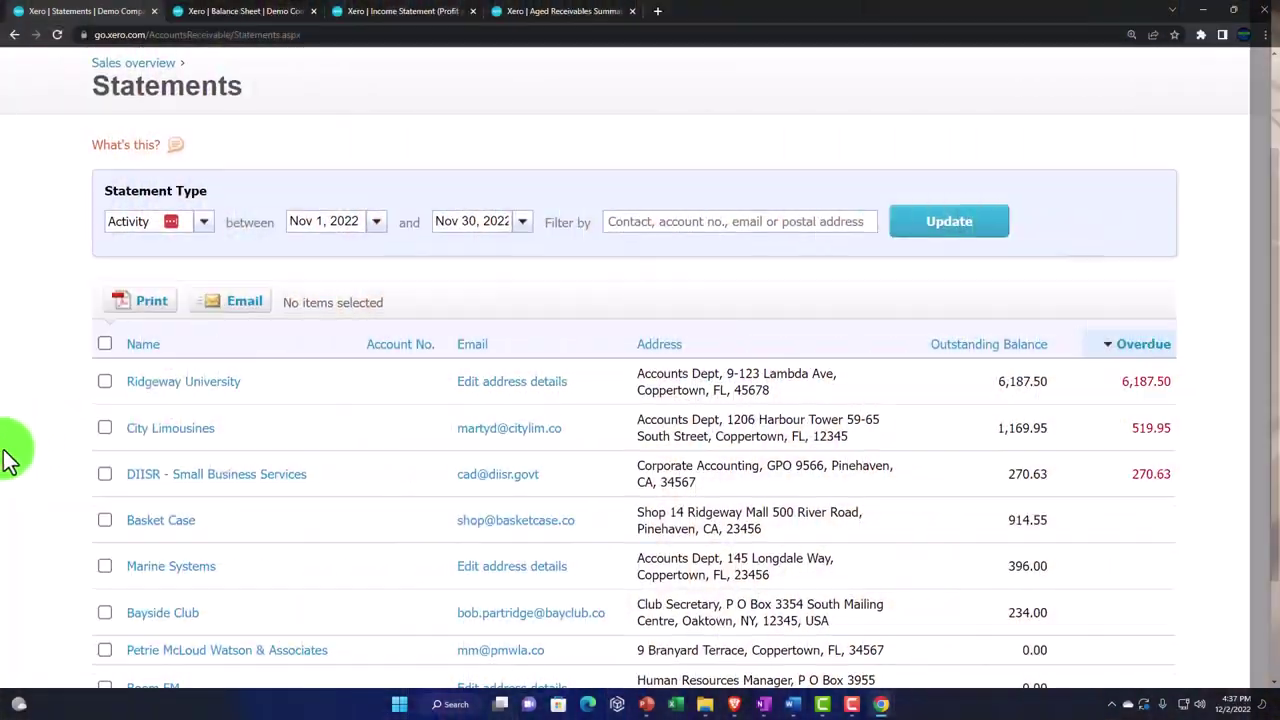
scroll(8, 460, up, 2)
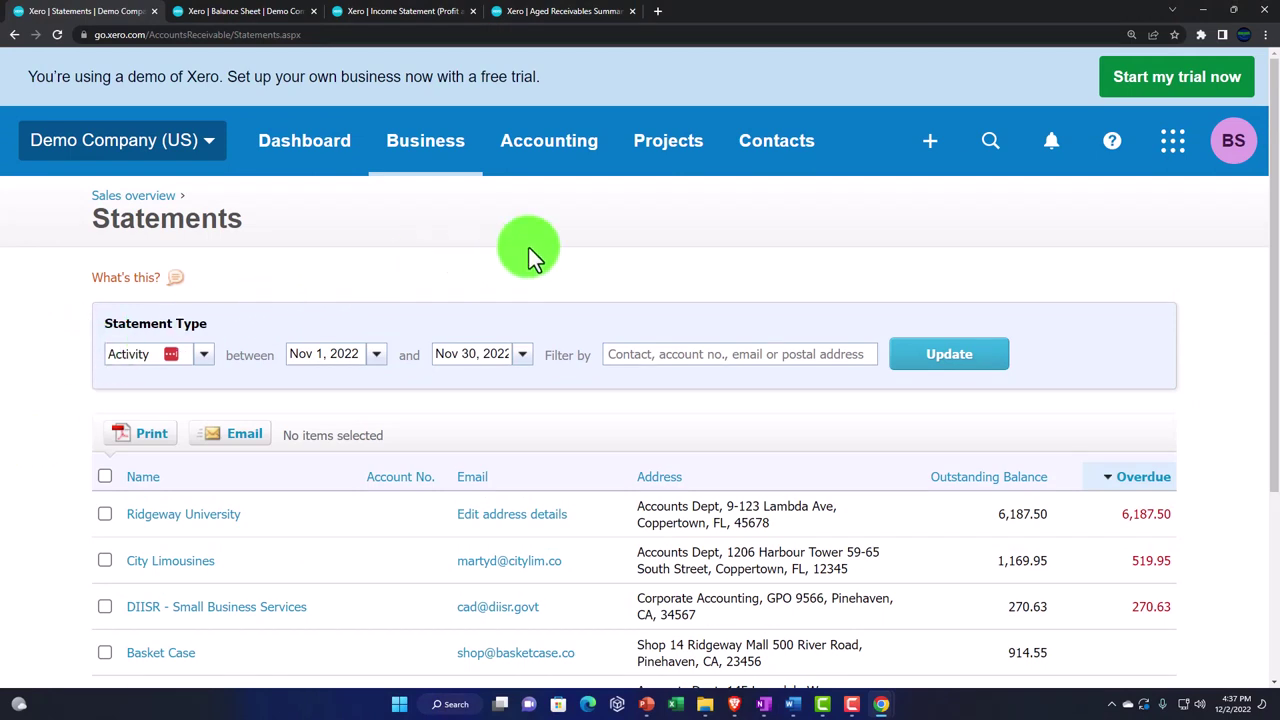
click(765, 165)
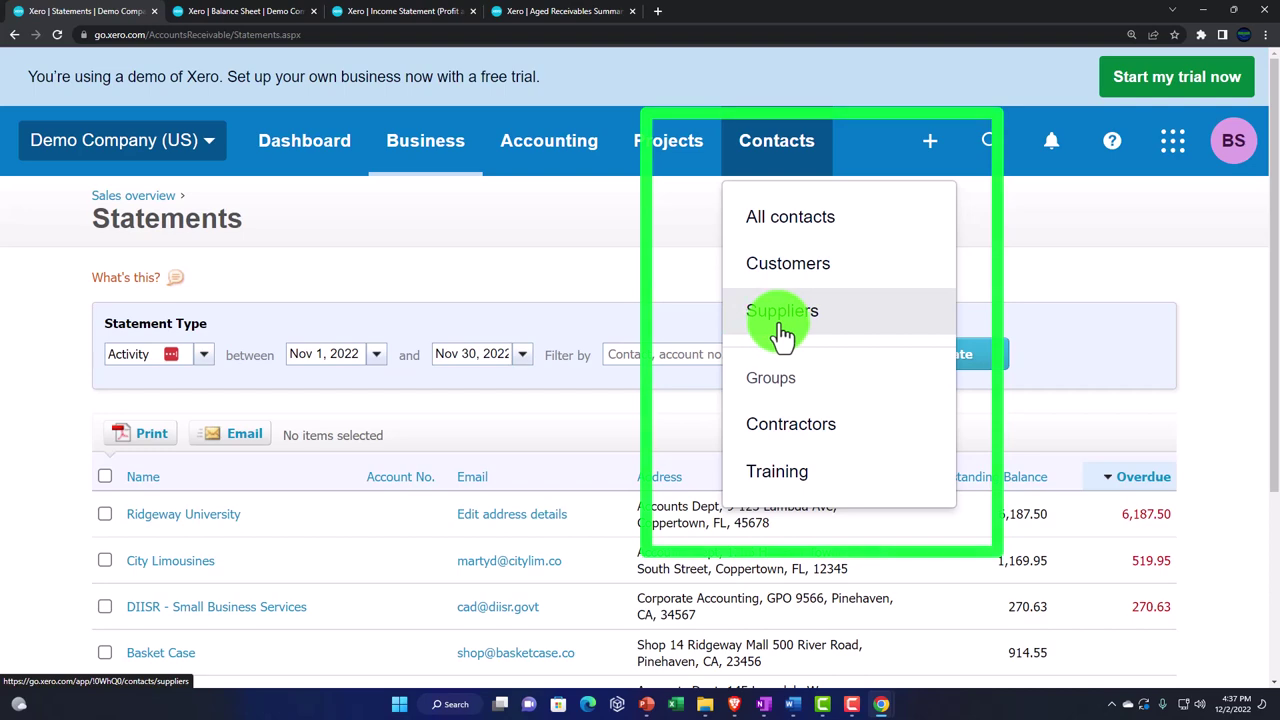
Open the Customers contact list, keep the Customers filter, and set browser zoom back to 175%.
click(855, 277)
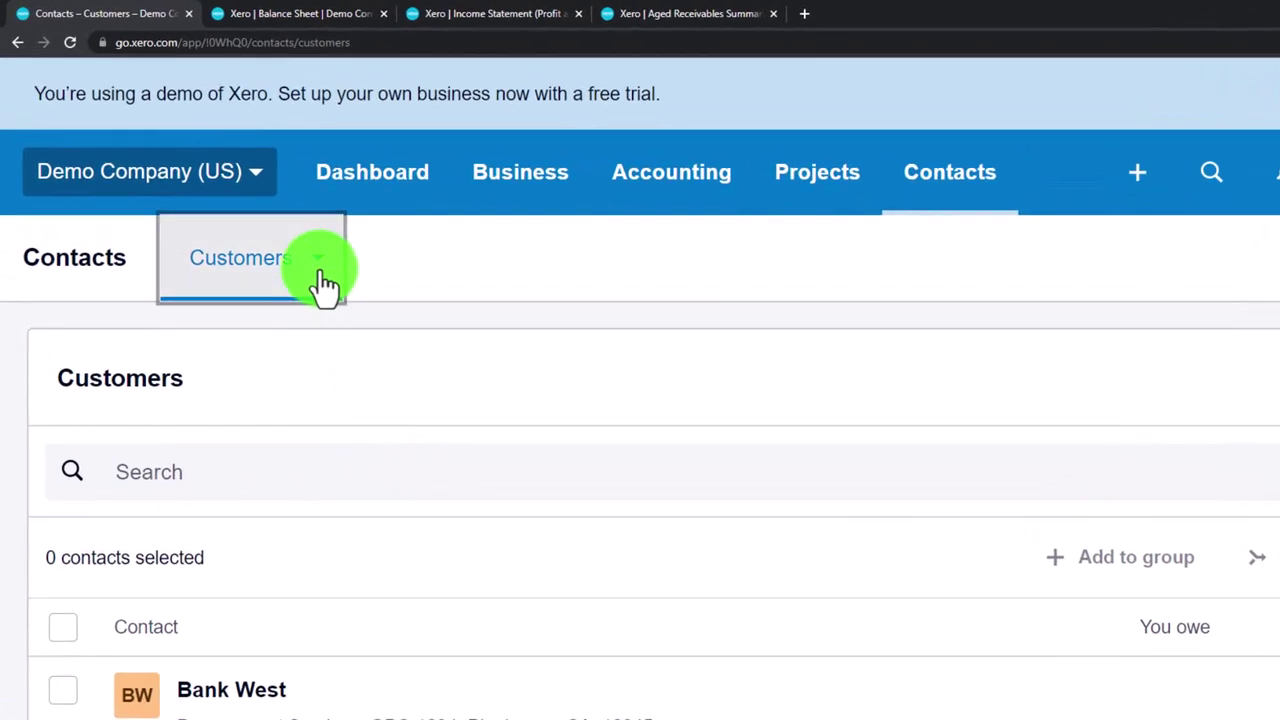
click(322, 273)
click(408, 413)
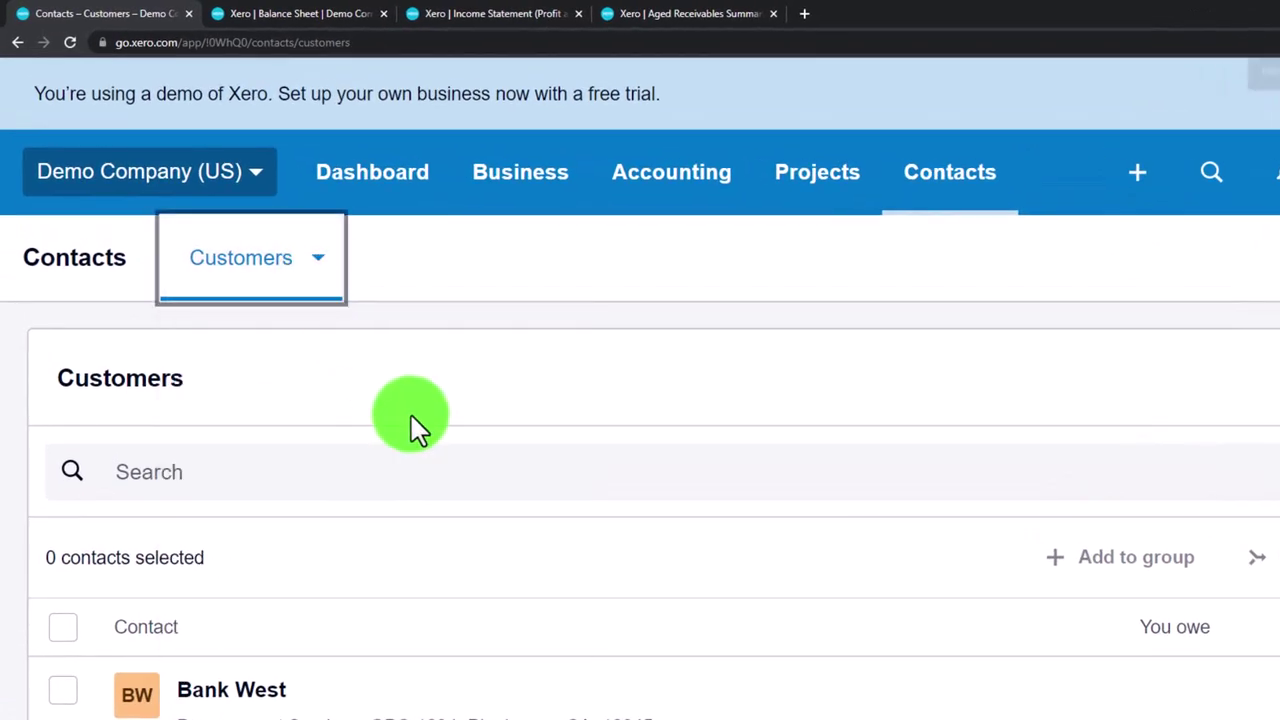
key(ctrl+minus)
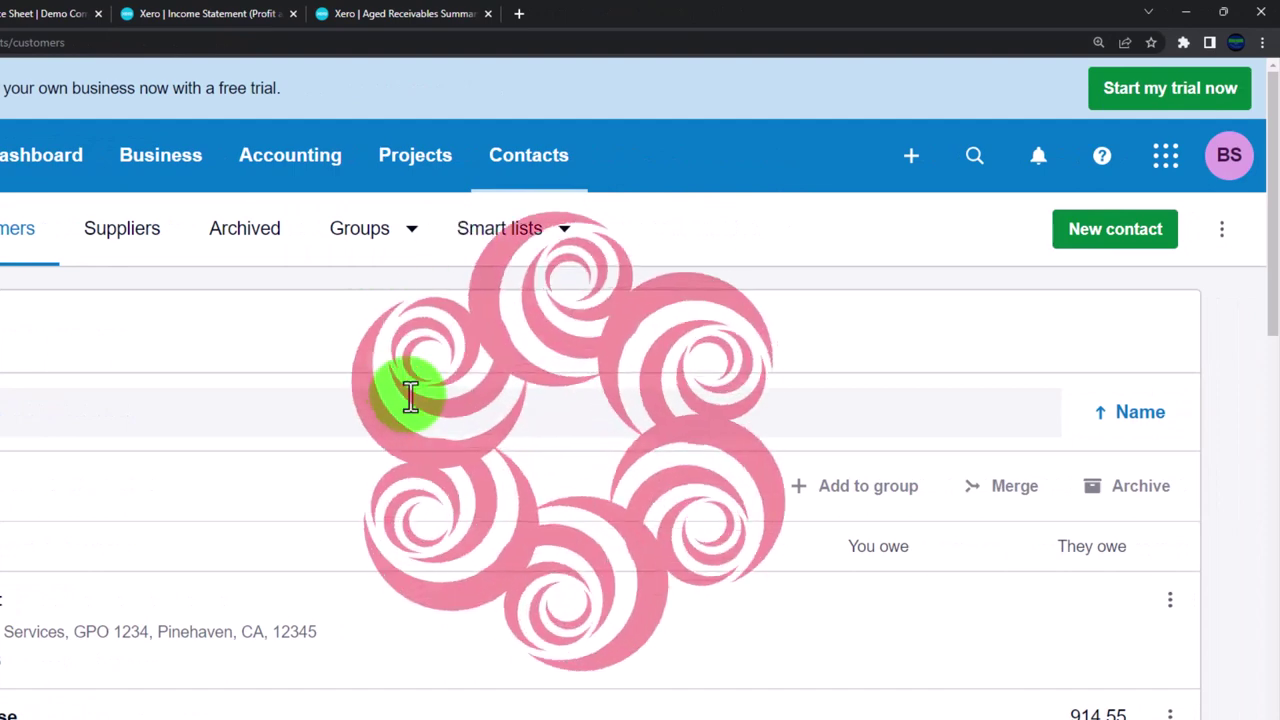
key(ctrl+plus)
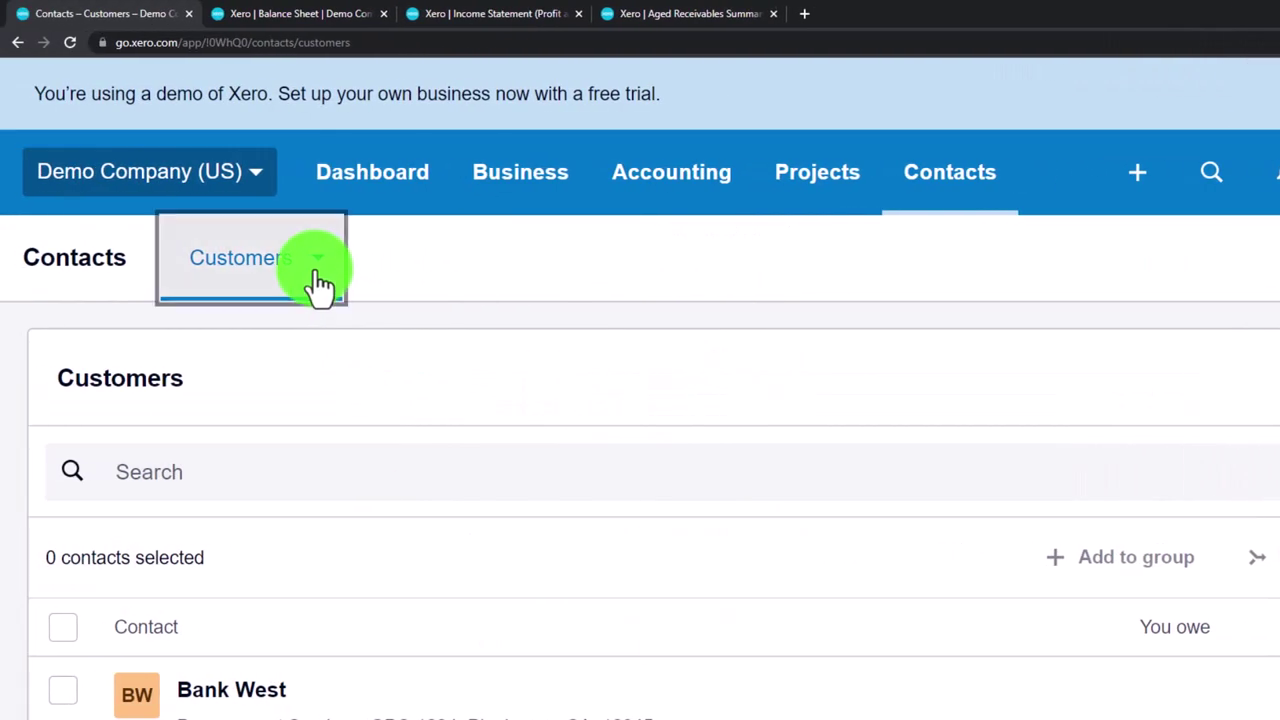
click(320, 285)
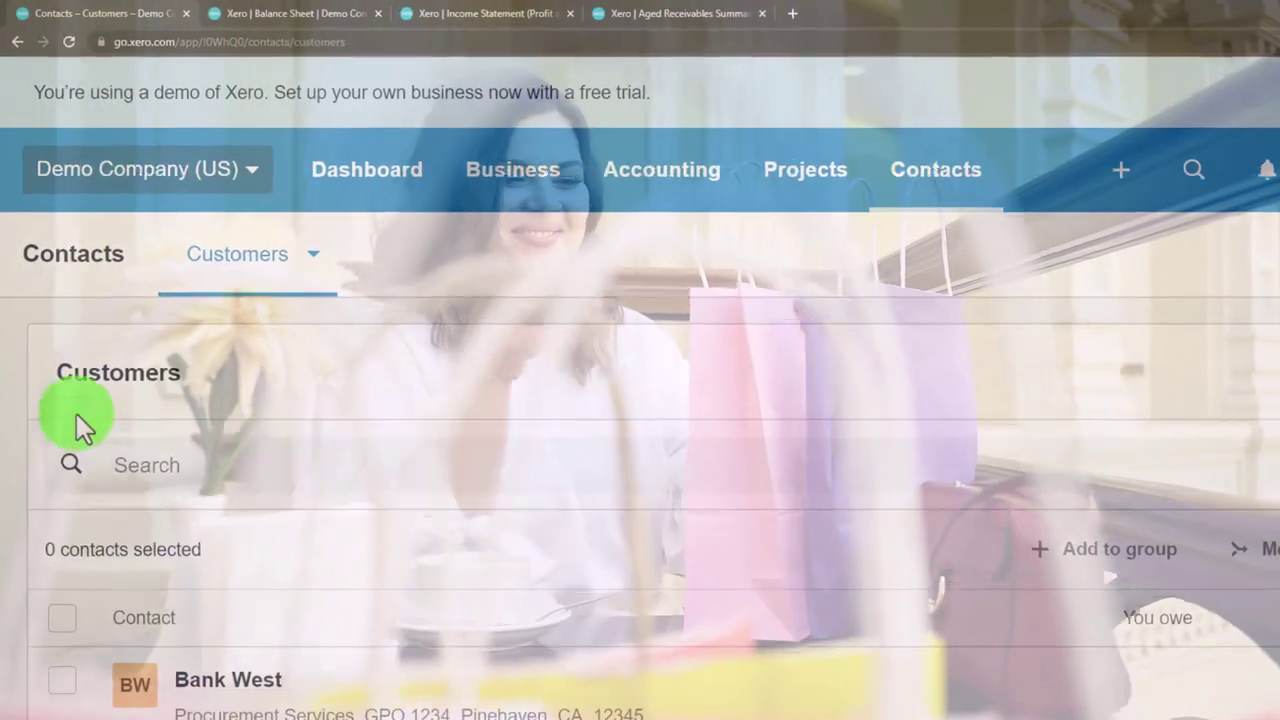
Scroll through all 14 customers' balances, then bring up the Aged Receivables Summary as of December 31, 2022.
scroll(76, 413, down, 4)
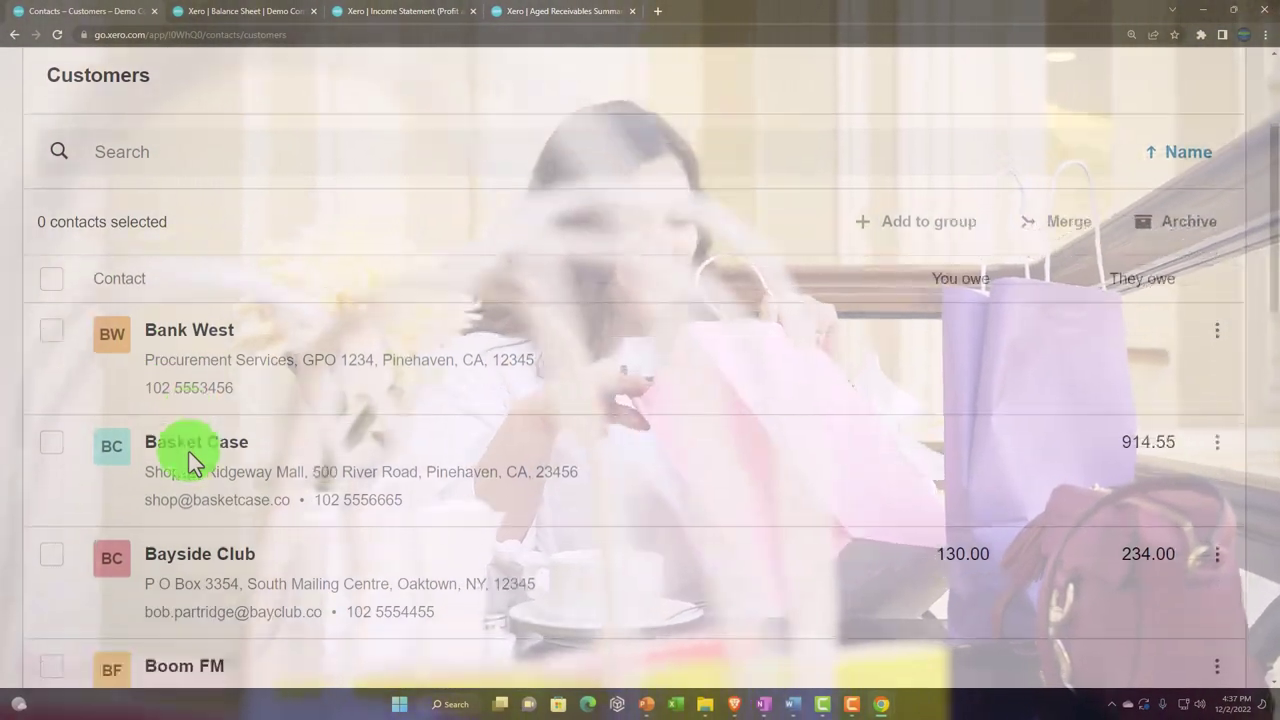
scroll(243, 343, down, 1)
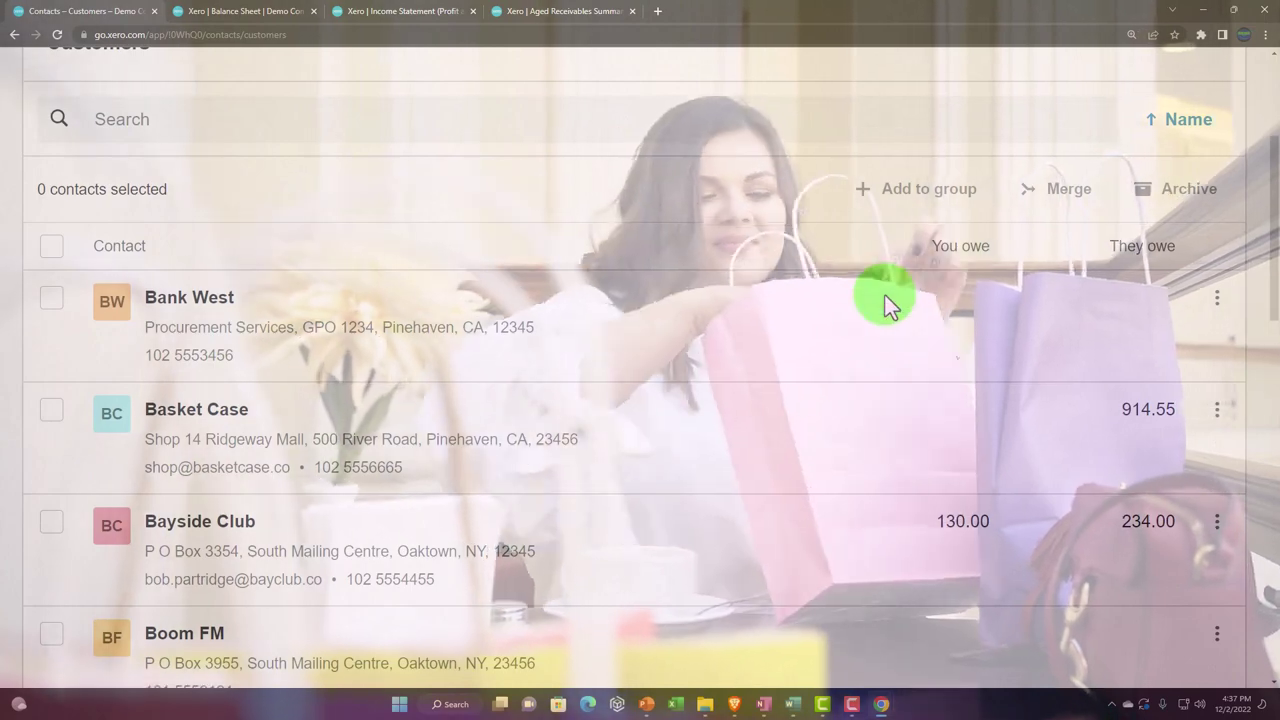
scroll(891, 296, down, 1)
scroll(1065, 362, down, 1)
scroll(1065, 362, down, 5)
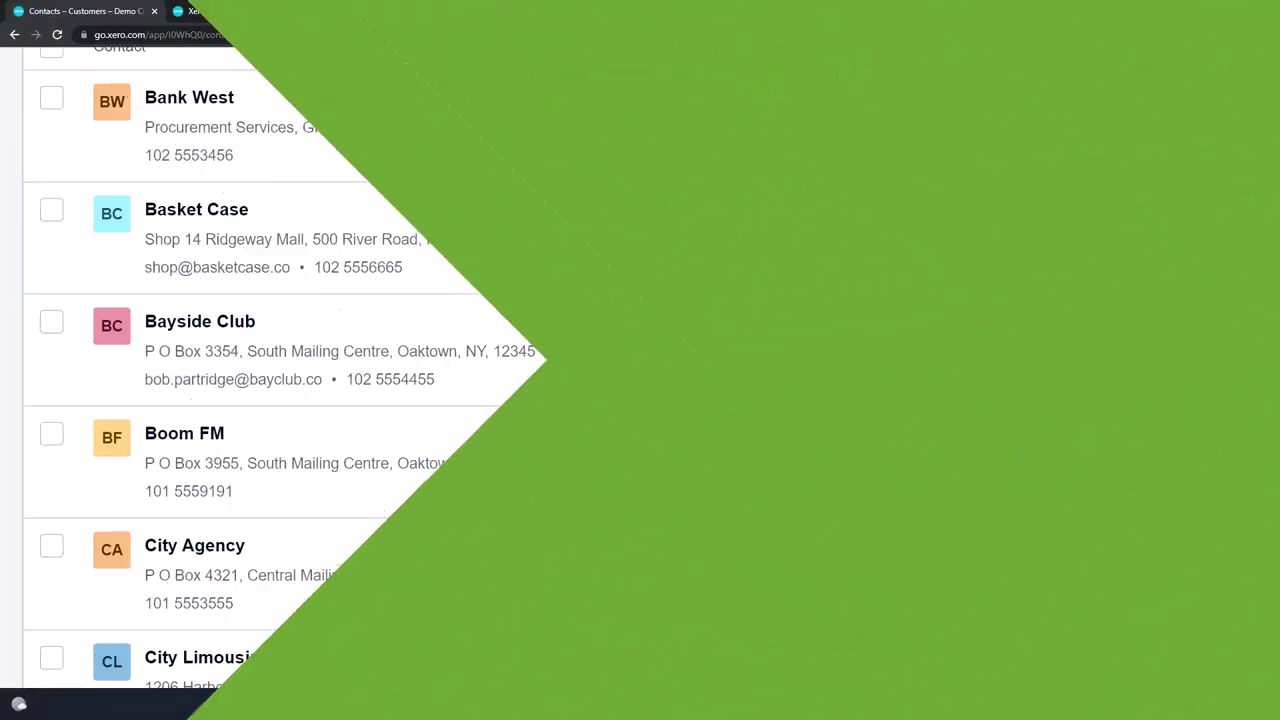
scroll(1066, 362, down, 5)
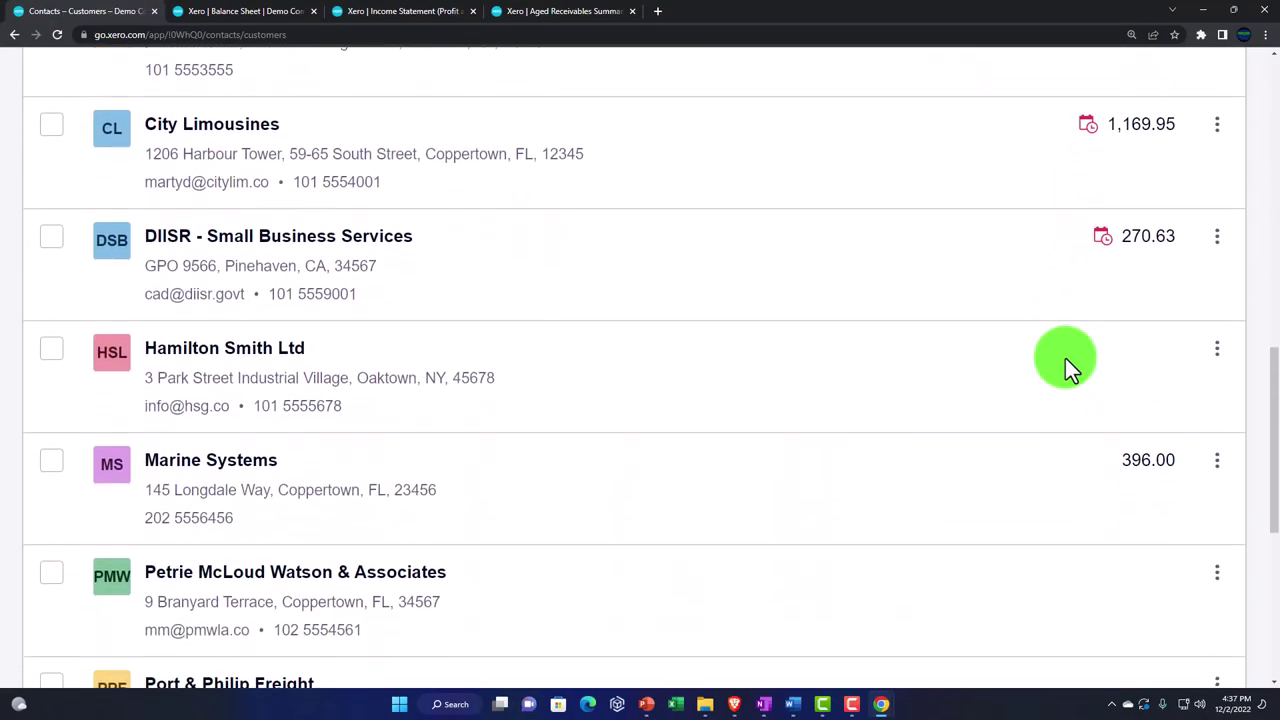
scroll(1065, 358, down, 1)
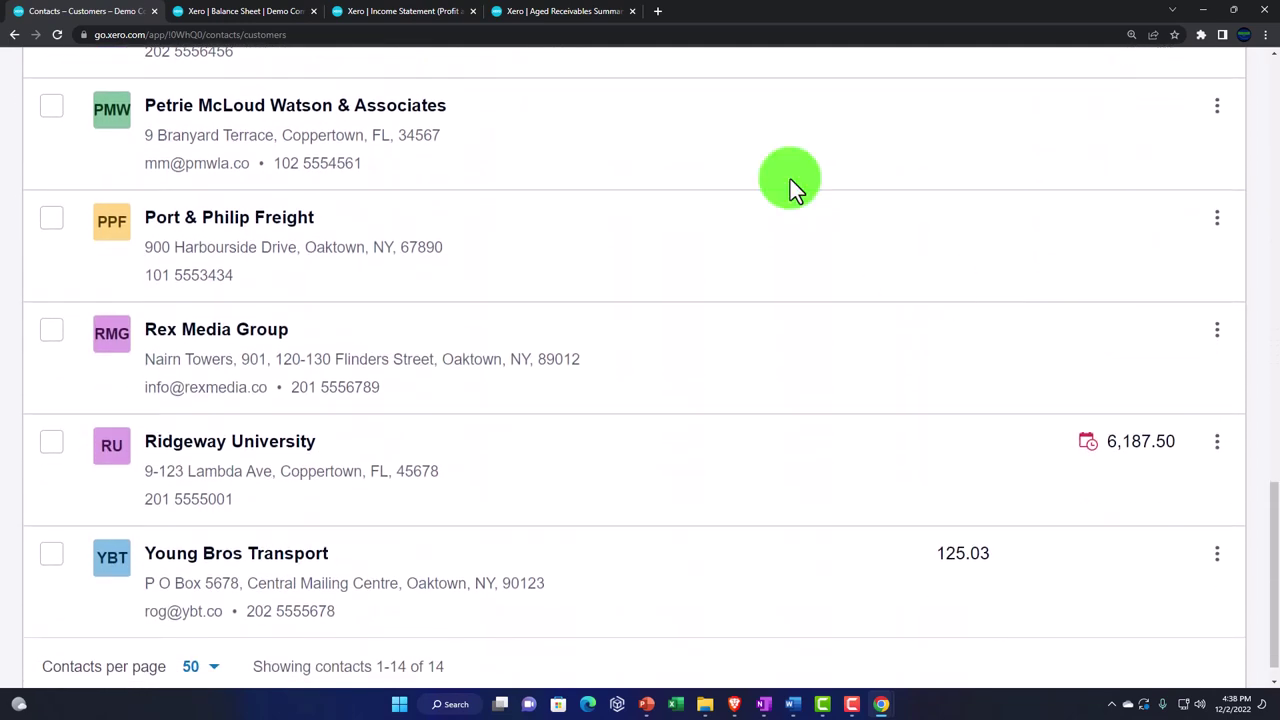
click(572, 14)
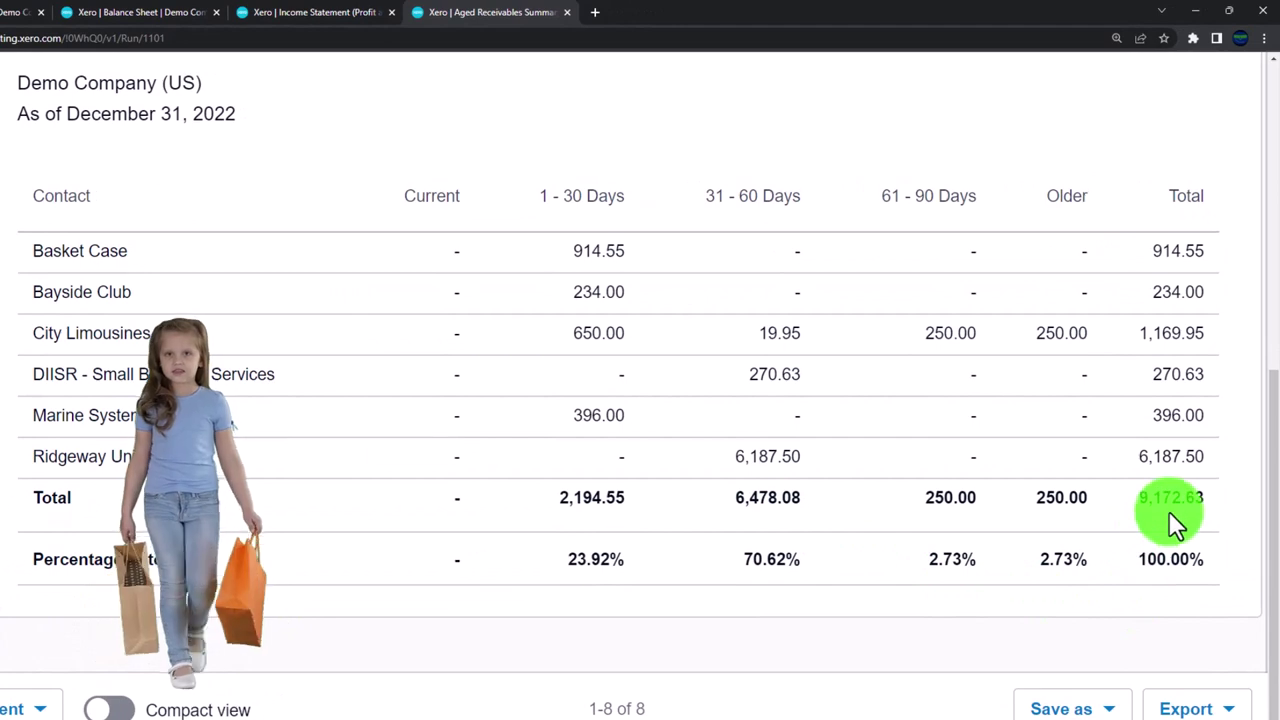
Glance at the Balance Sheet report, then return to the Contacts – Customers list of 14 contacts.
scroll(750, 410, up, 2)
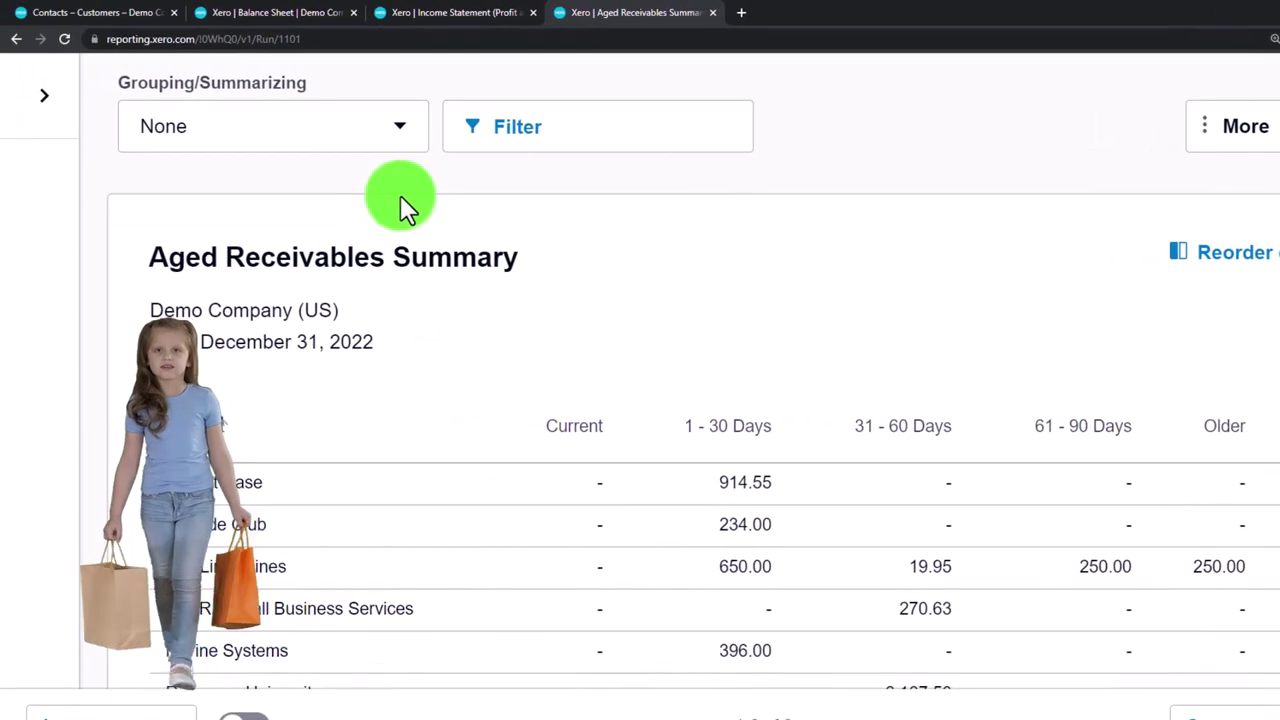
click(295, 18)
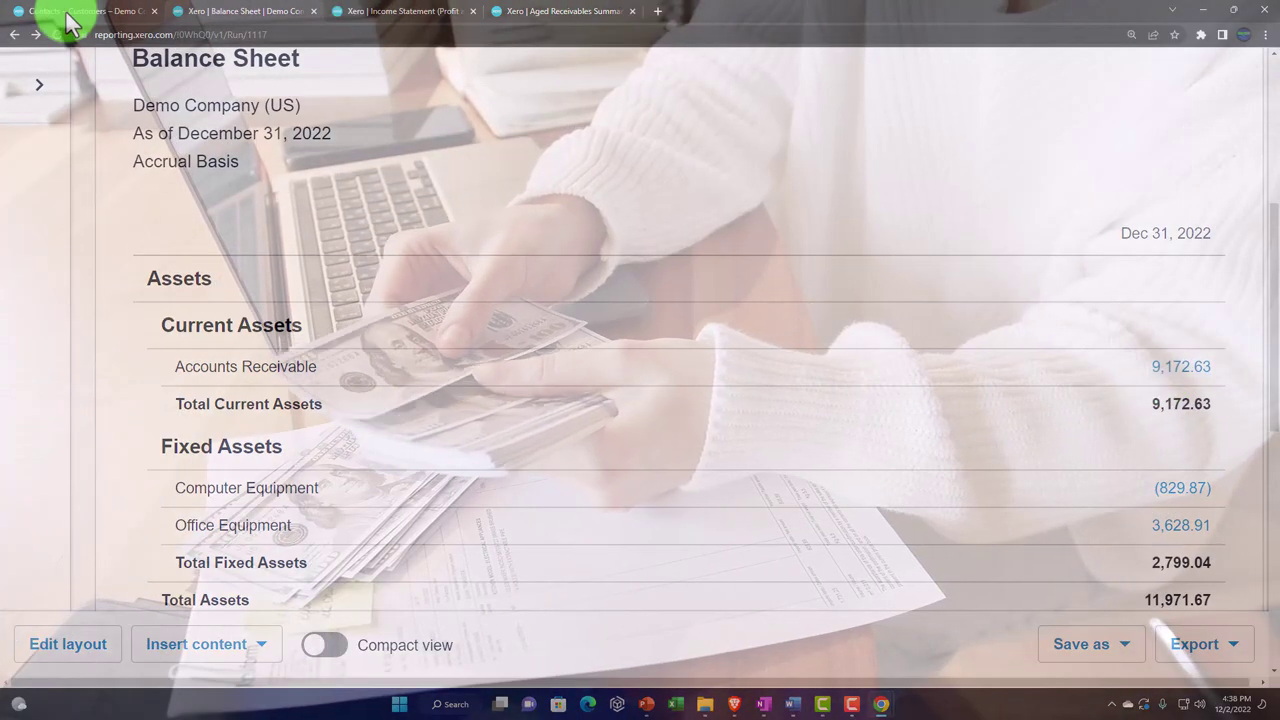
click(68, 14)
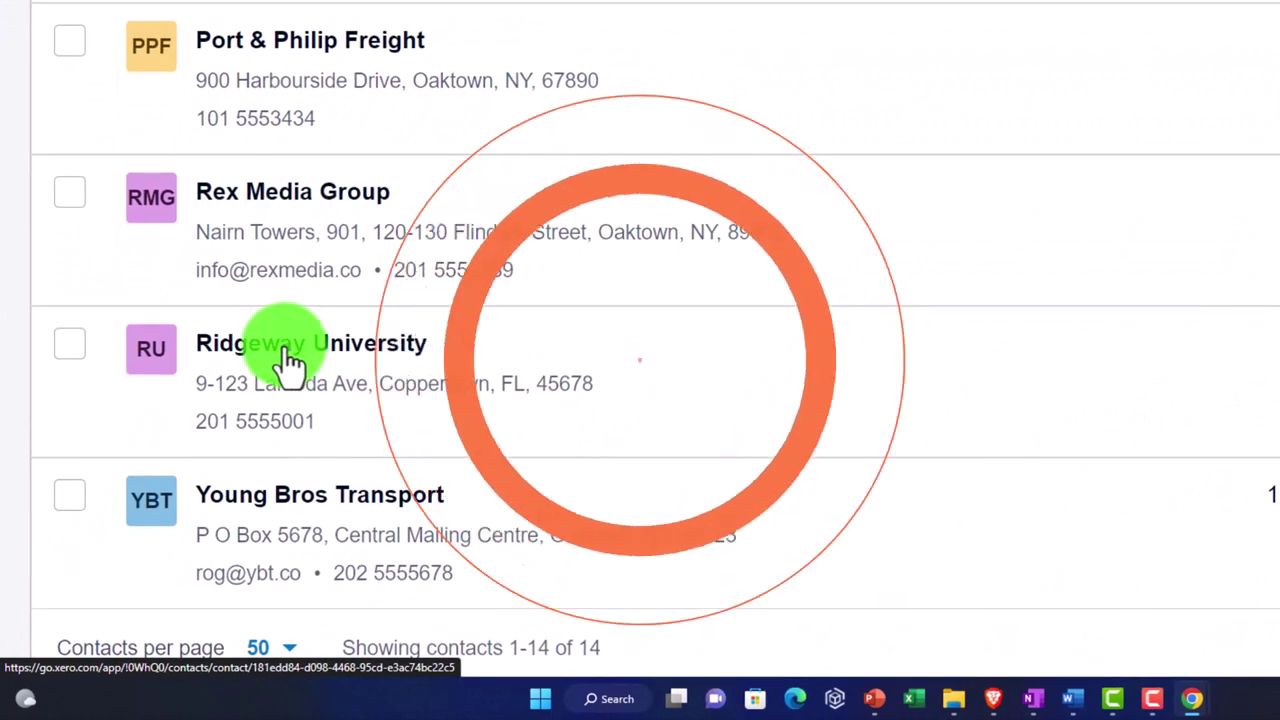
Review Ridgeway University's record, its 6,187.50 overdue invoice and activity history, then return to Customers.
click(288, 352)
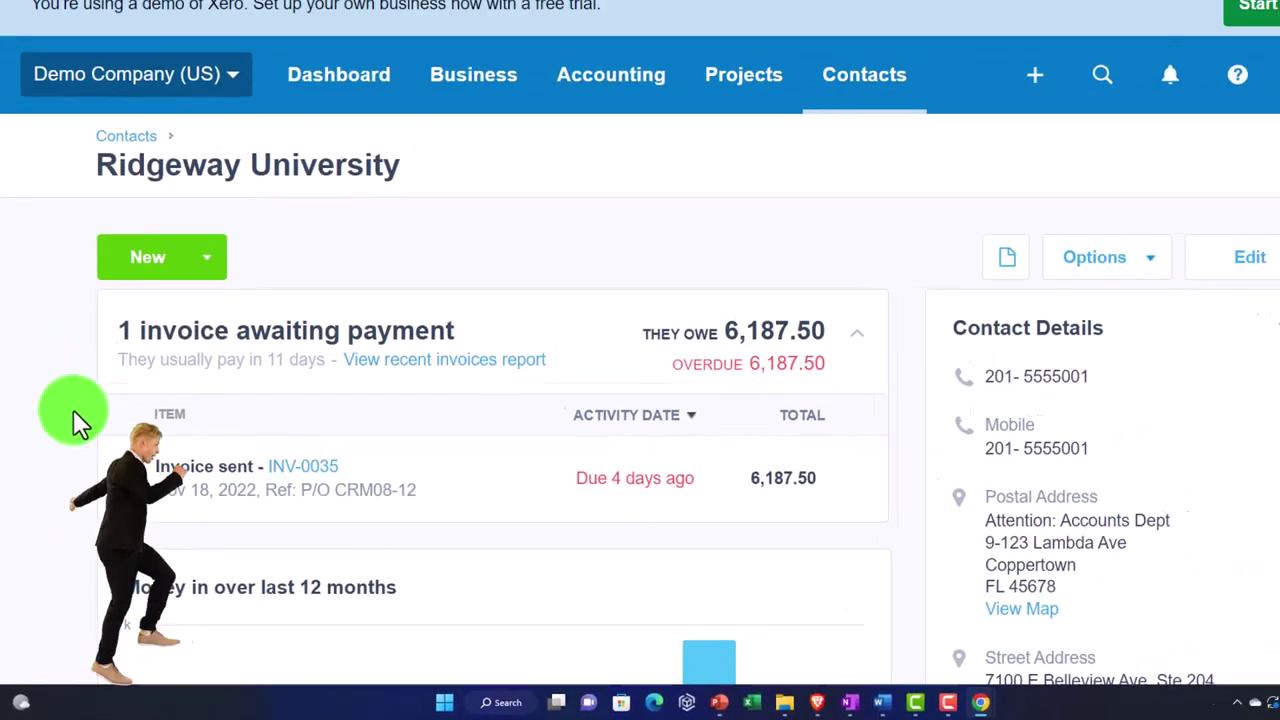
scroll(70, 420, down, 2)
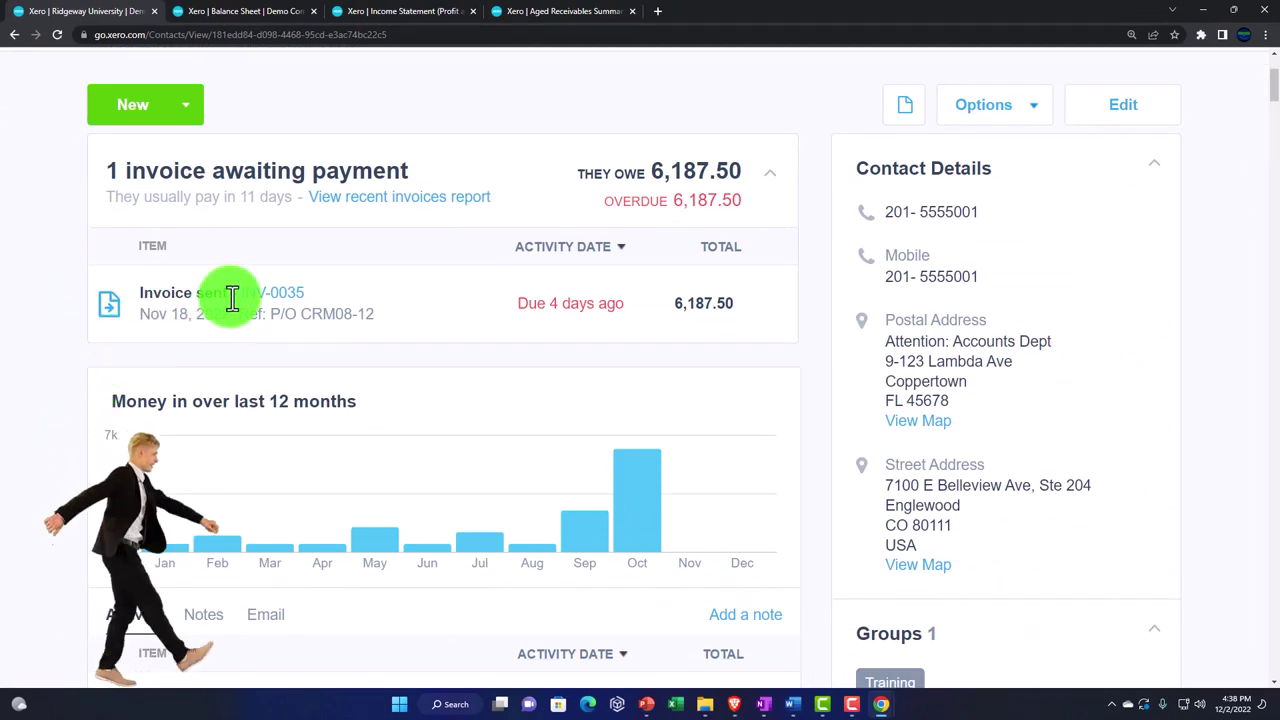
scroll(232, 300, down, 4)
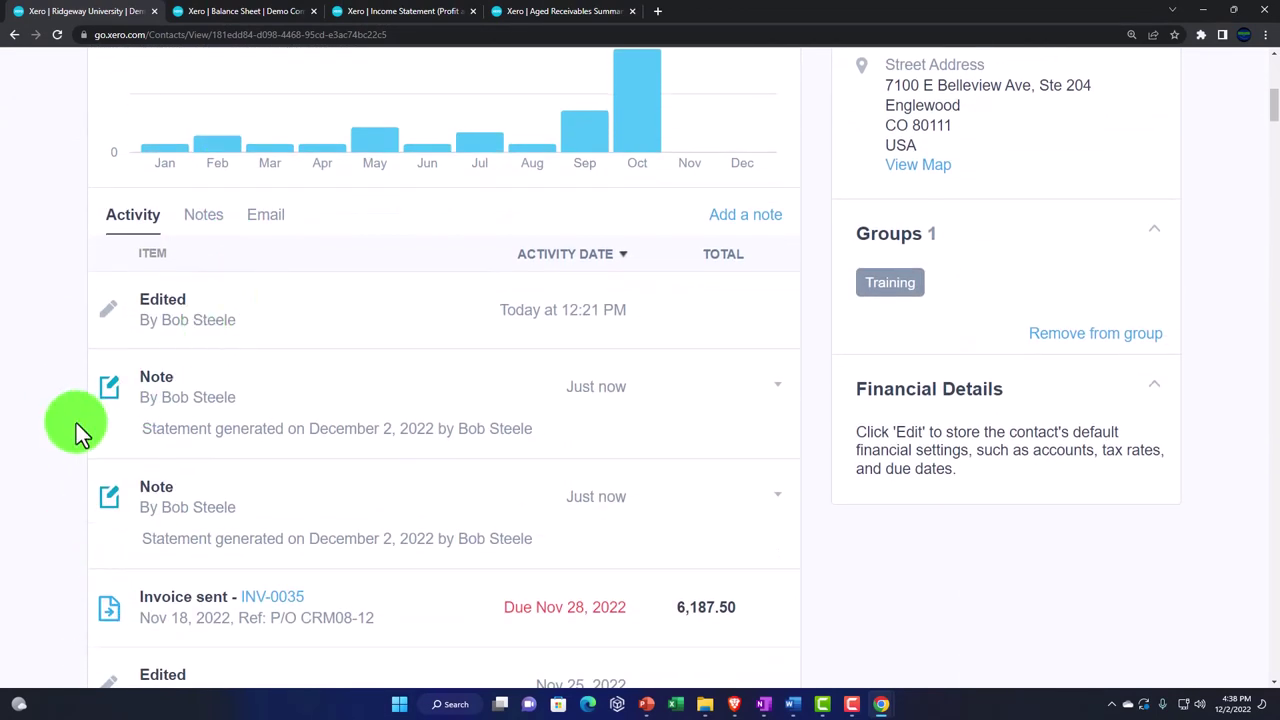
scroll(75, 423, down, 4)
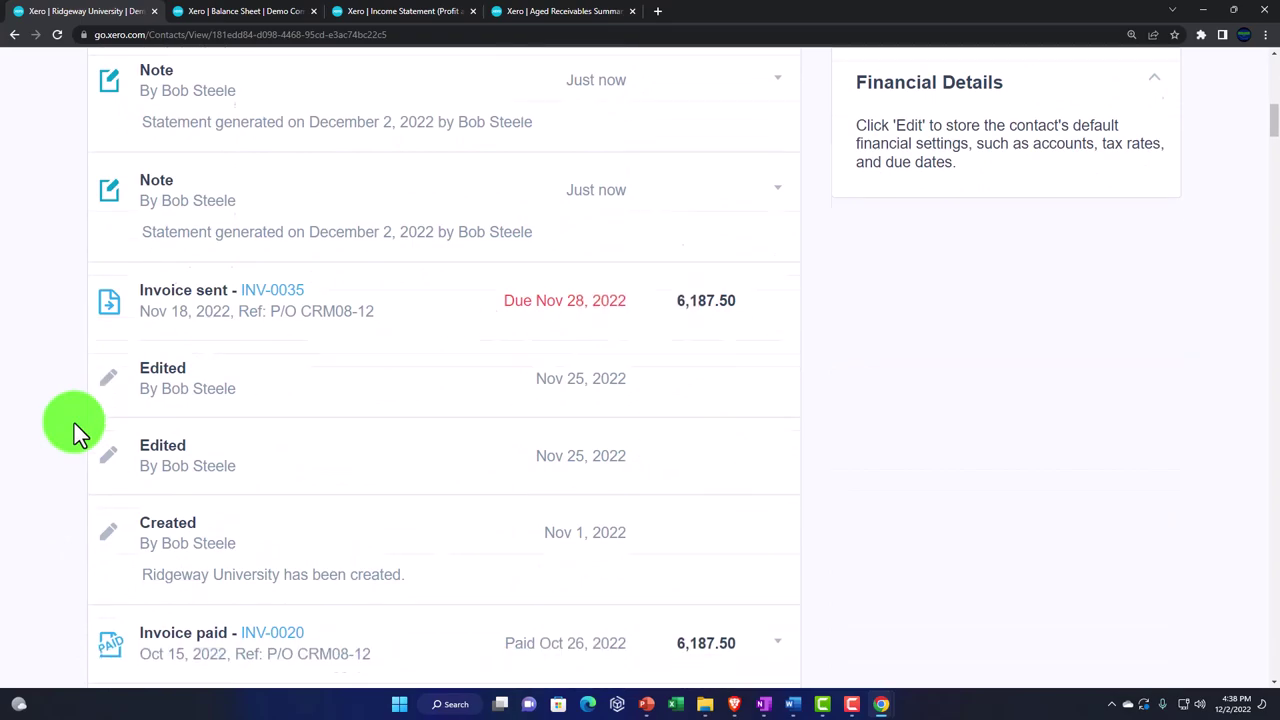
scroll(74, 423, down, 8)
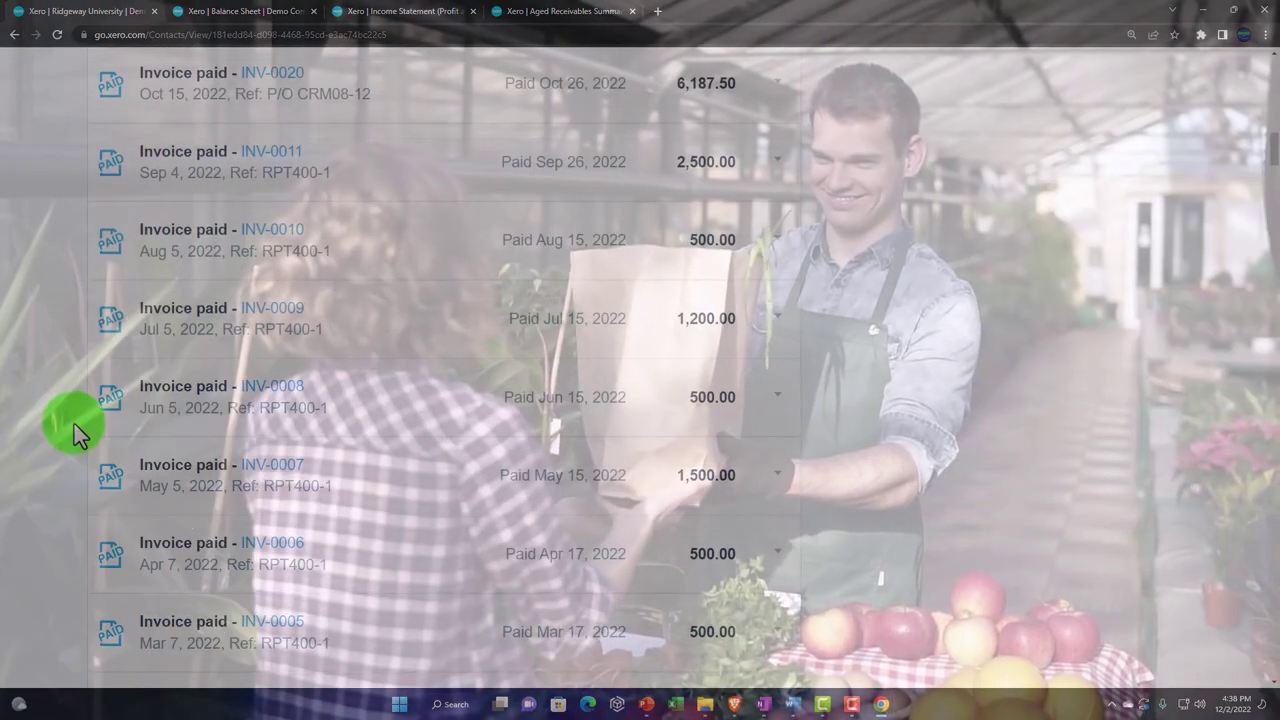
scroll(74, 429, down, 3)
scroll(75, 430, up, 18)
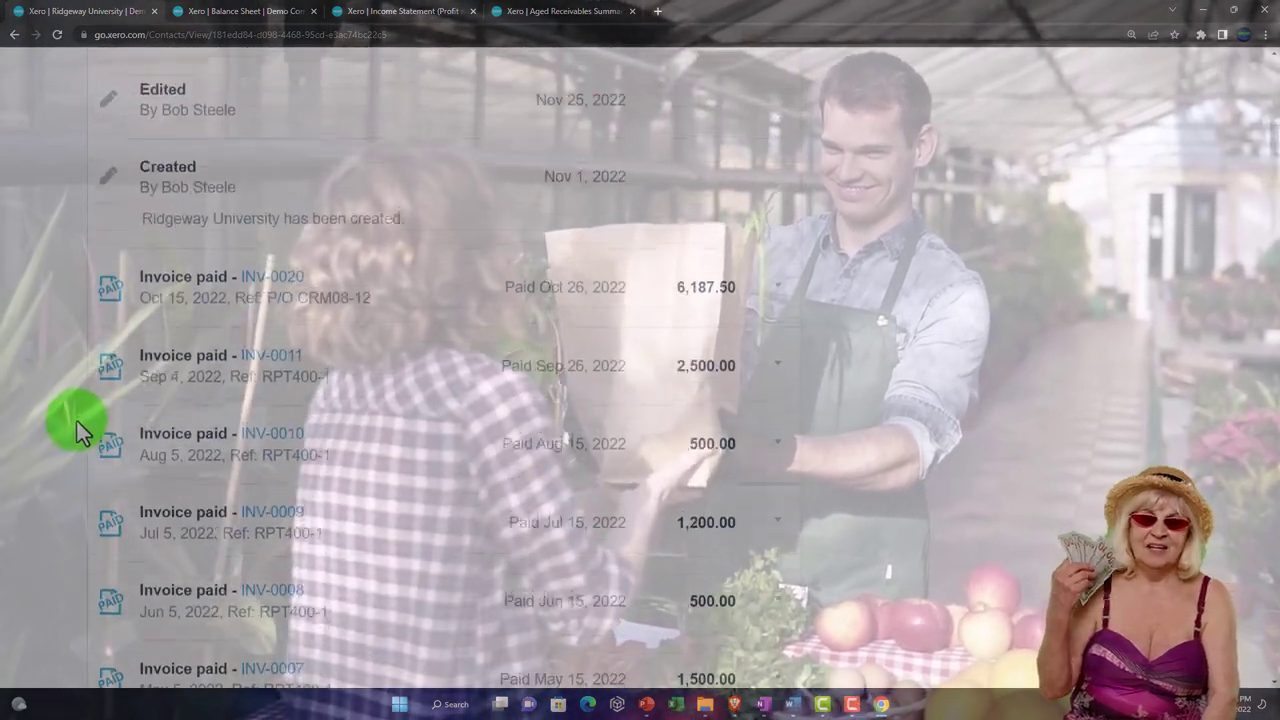
scroll(78, 420, up, 6)
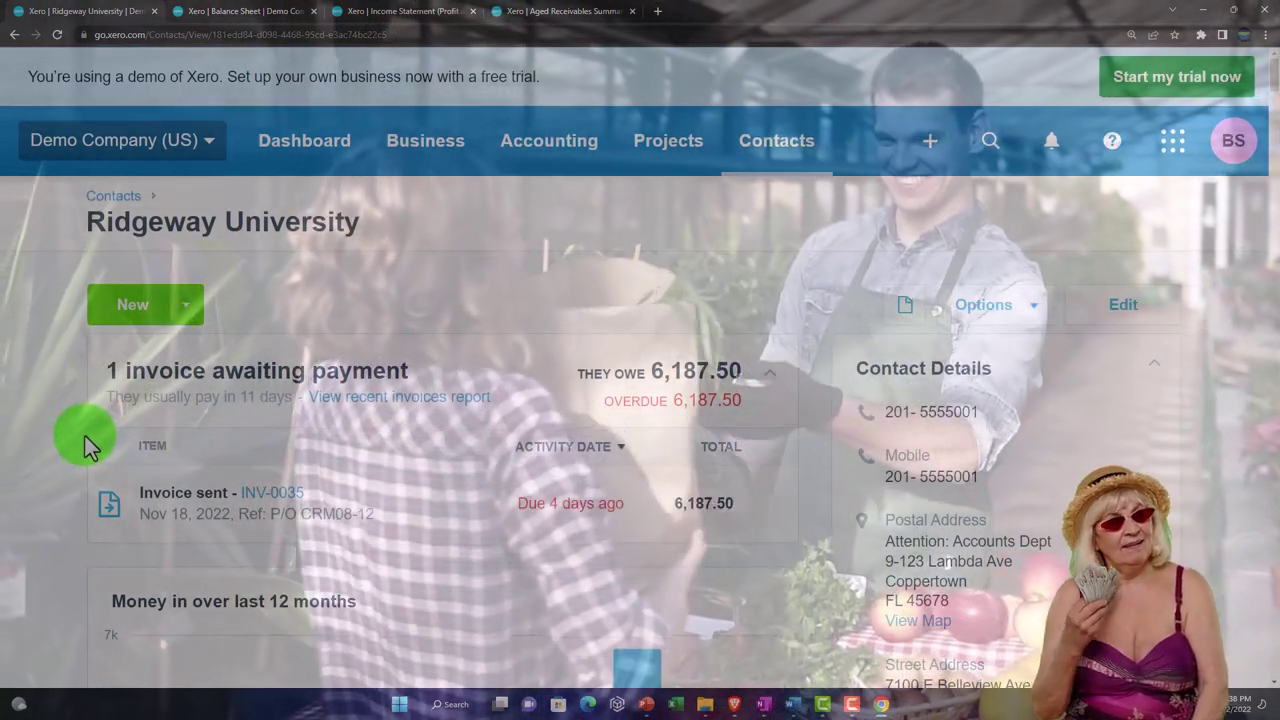
key(alt+Left)
Open the customer contacts search and dismiss it without searching.
scroll(150, 400, up, 1)
click(138, 319)
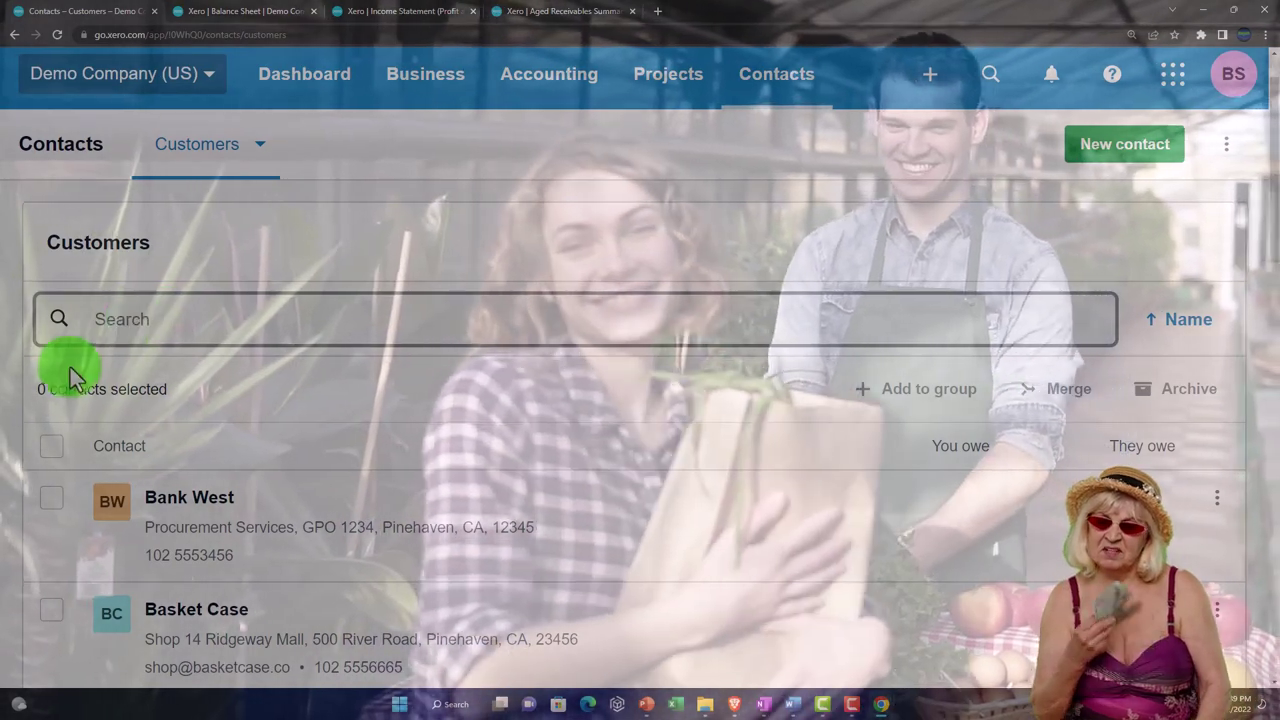
click(20, 414)
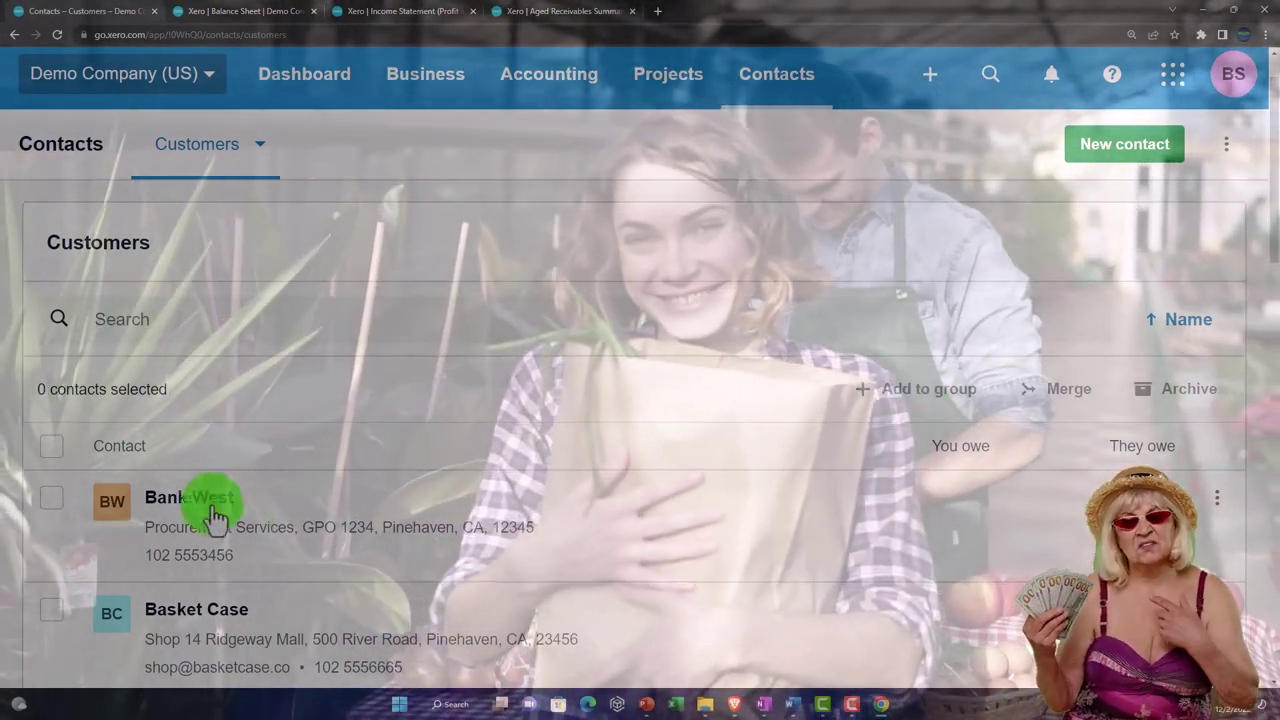
Tick the Bank West and Basket Case contacts, then start a new contact.
click(55, 500)
click(53, 609)
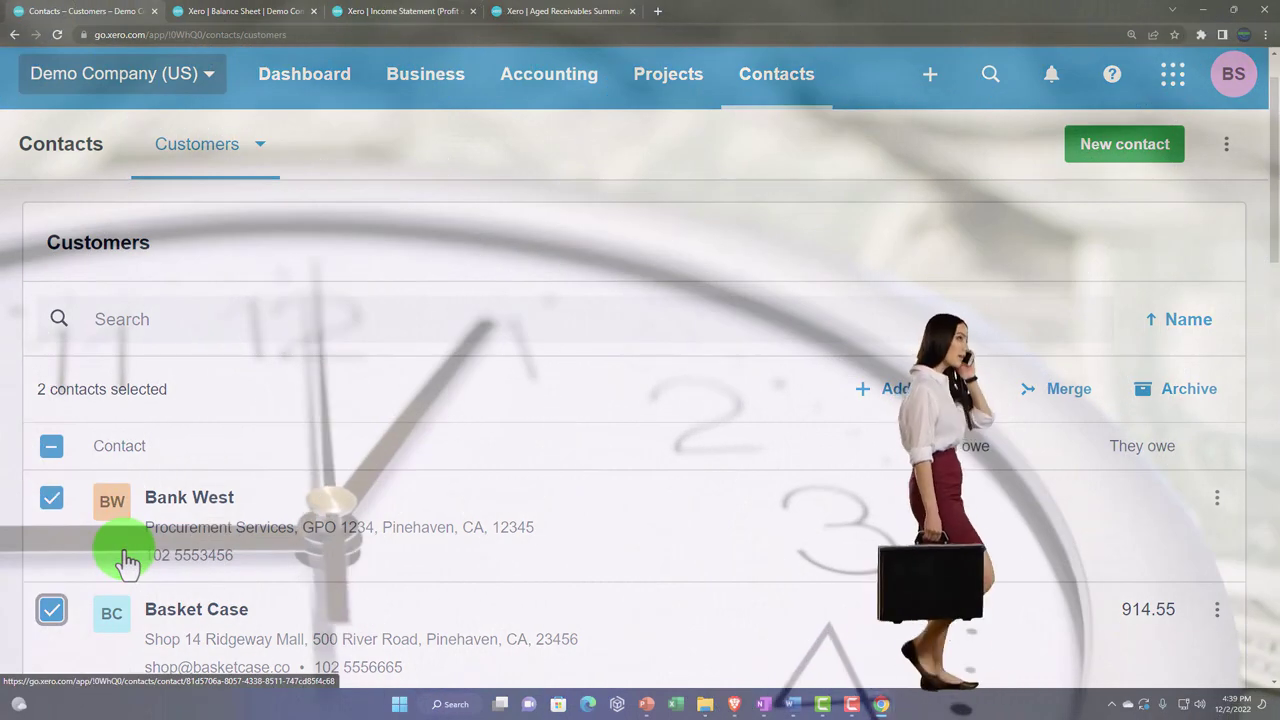
scroll(127, 563, down, 1)
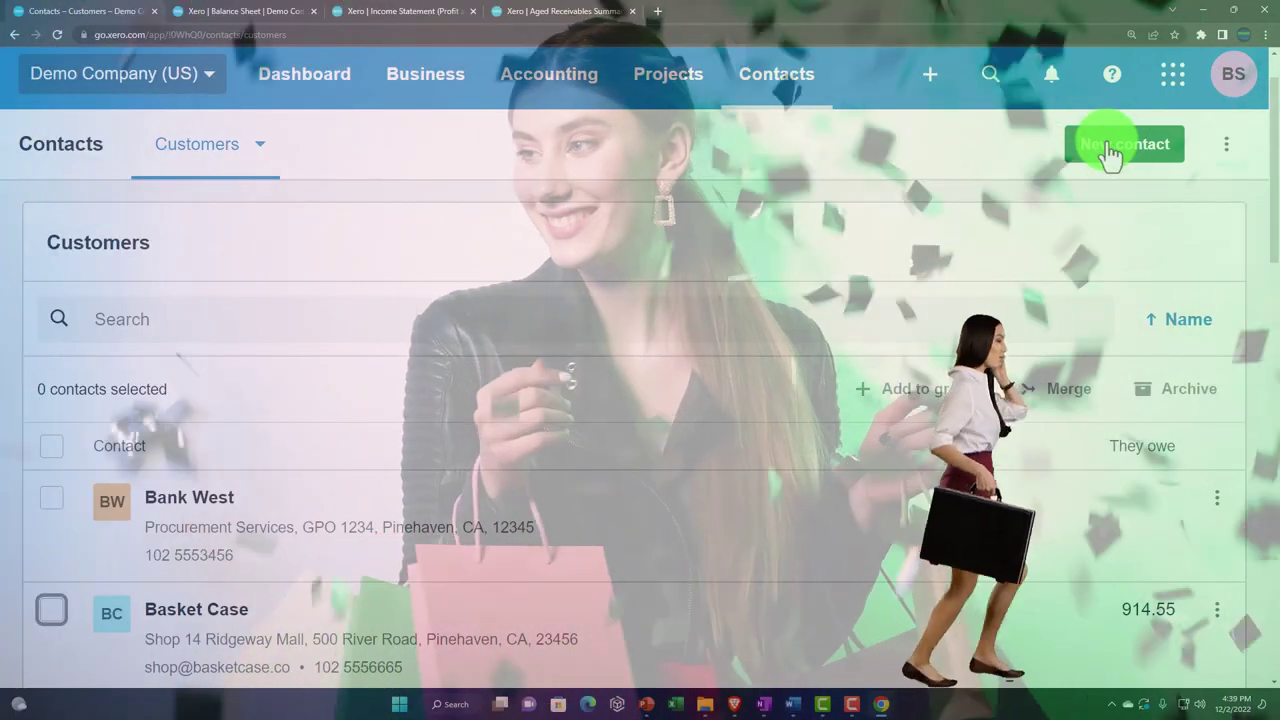
click(1110, 150)
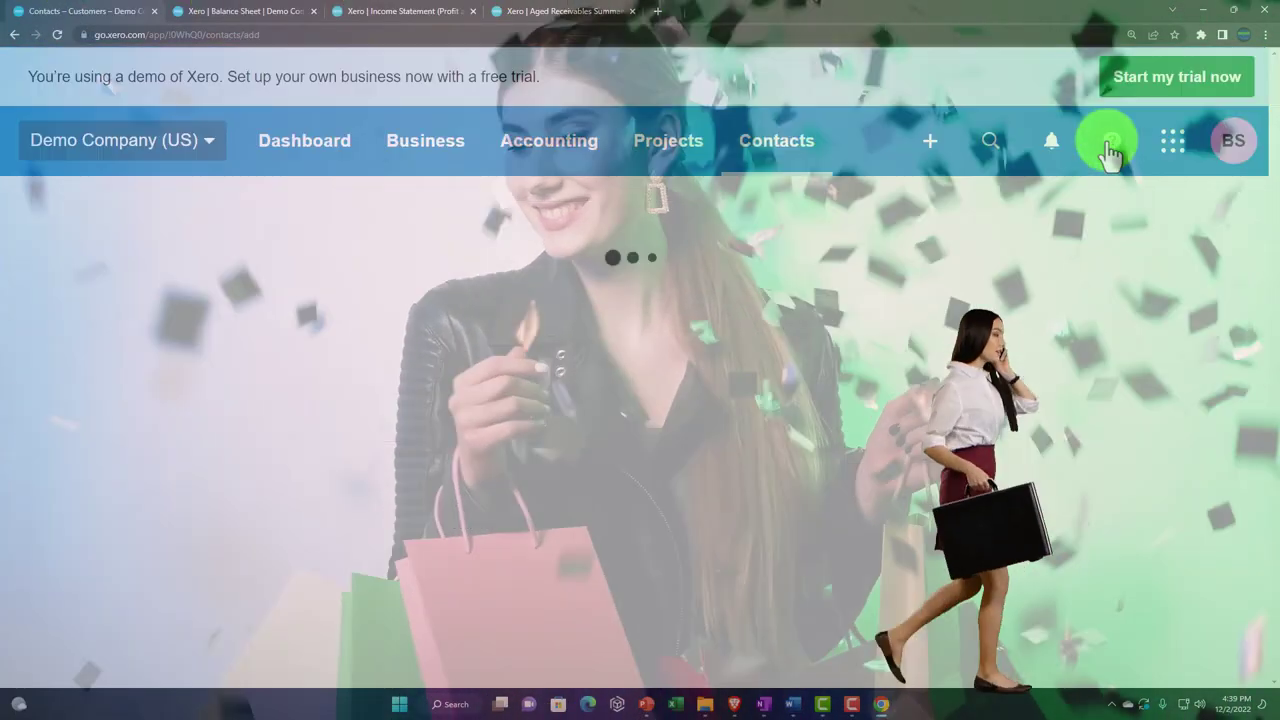
Review the blank contact's detail fields, then go to its billing and delivery Addresses section.
scroll(490, 384, down, 1)
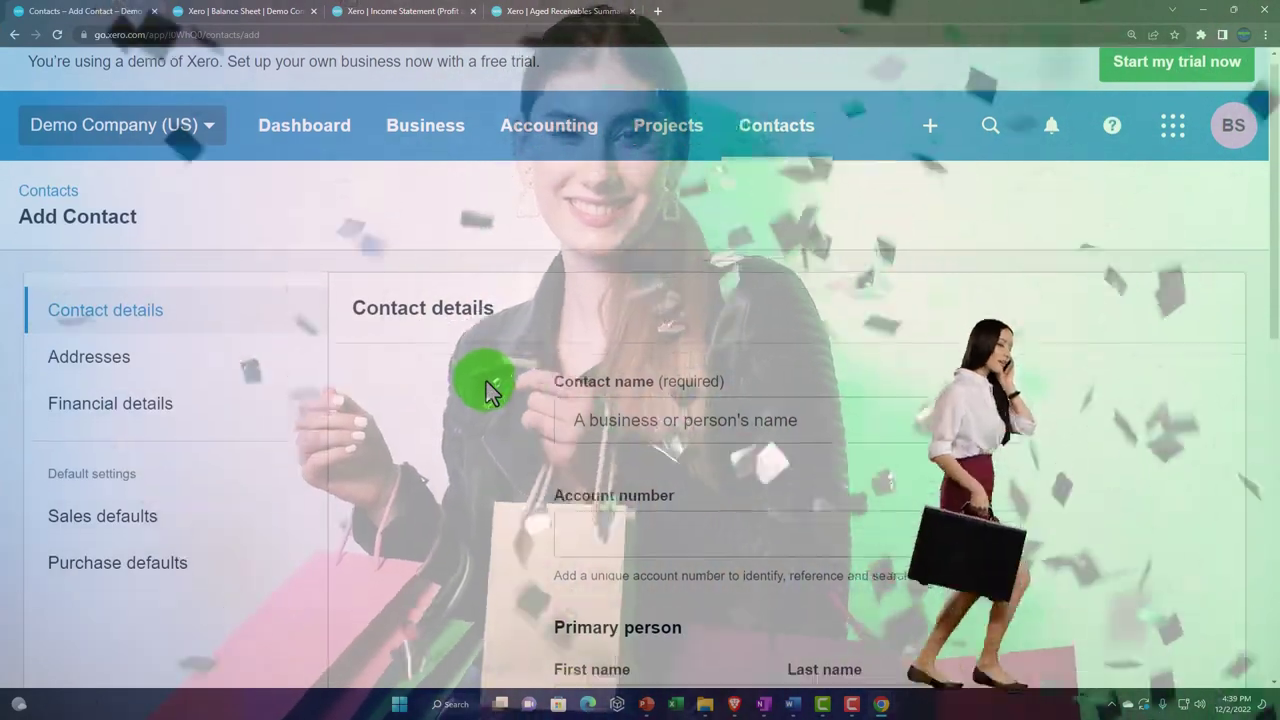
scroll(490, 390, down, 1)
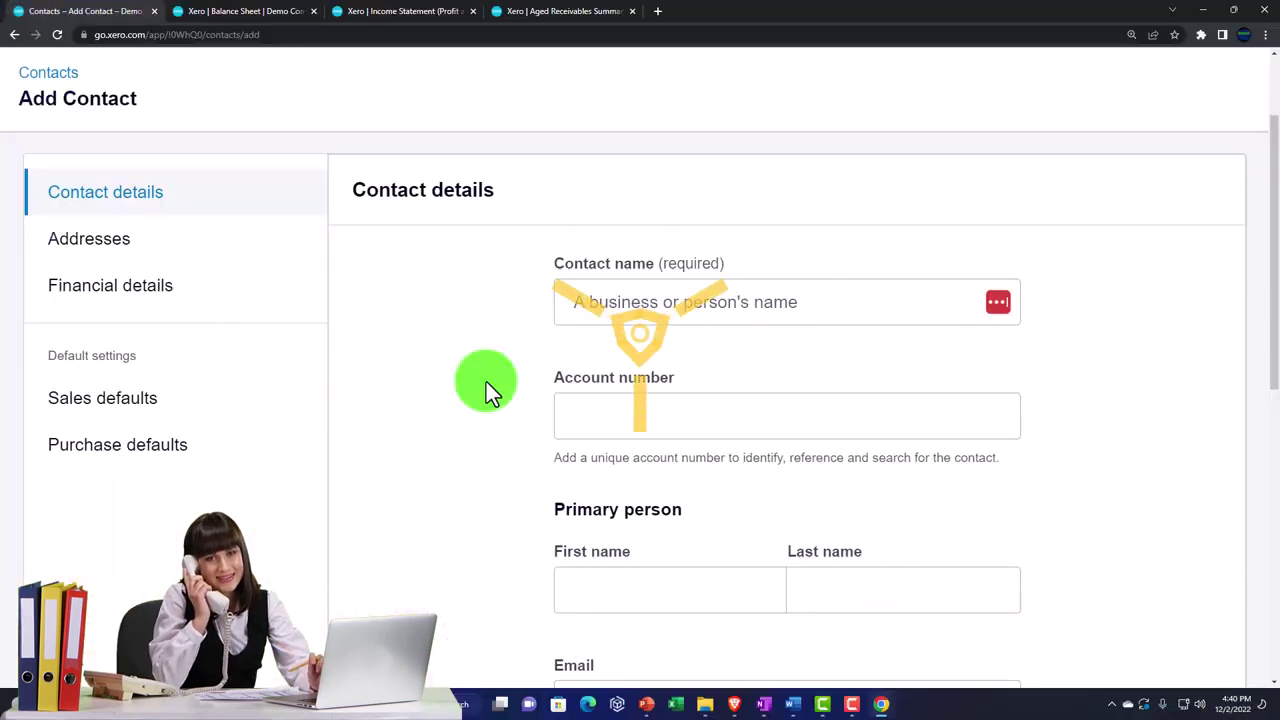
scroll(486, 382, down, 1)
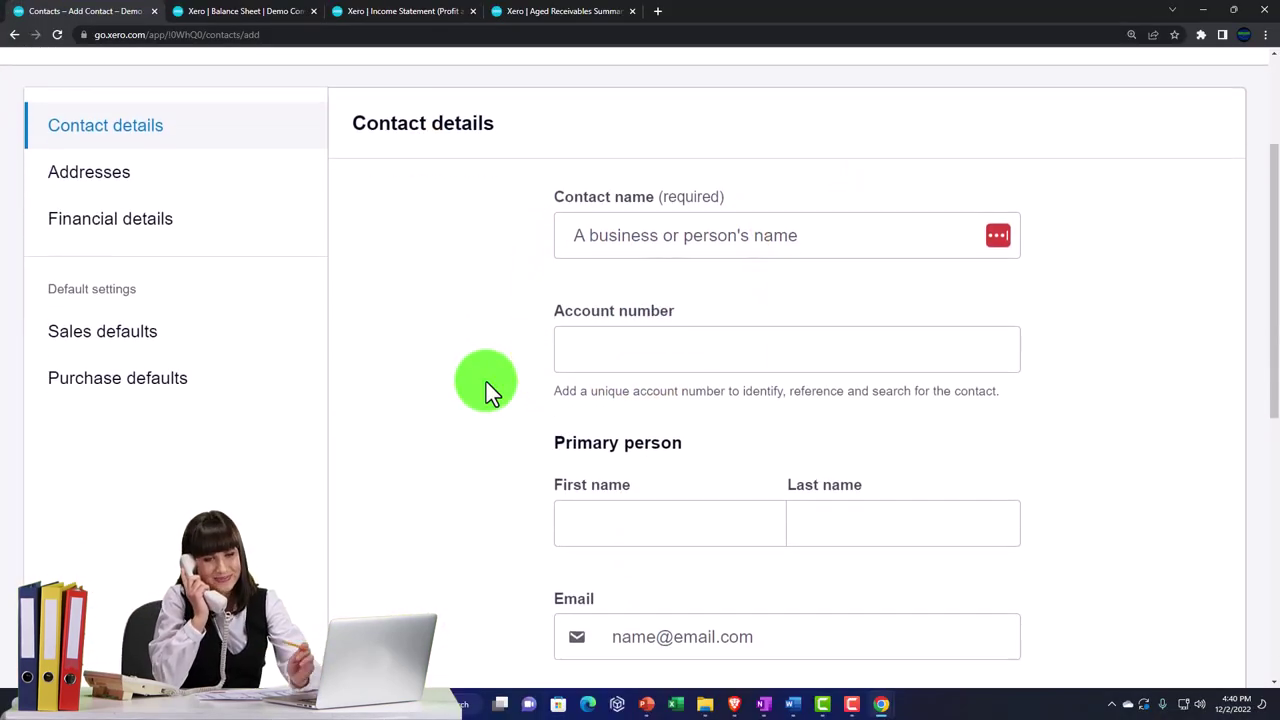
scroll(486, 382, down, 2)
scroll(486, 382, down, 4)
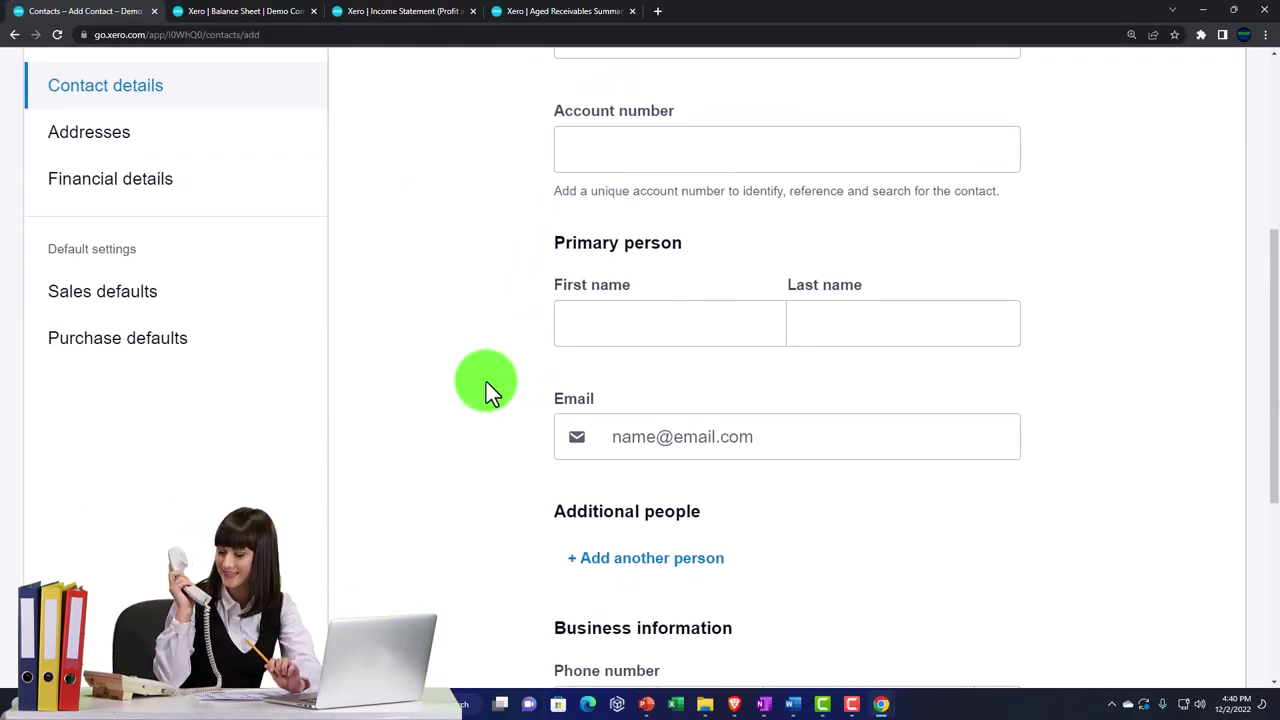
scroll(486, 382, down, 2)
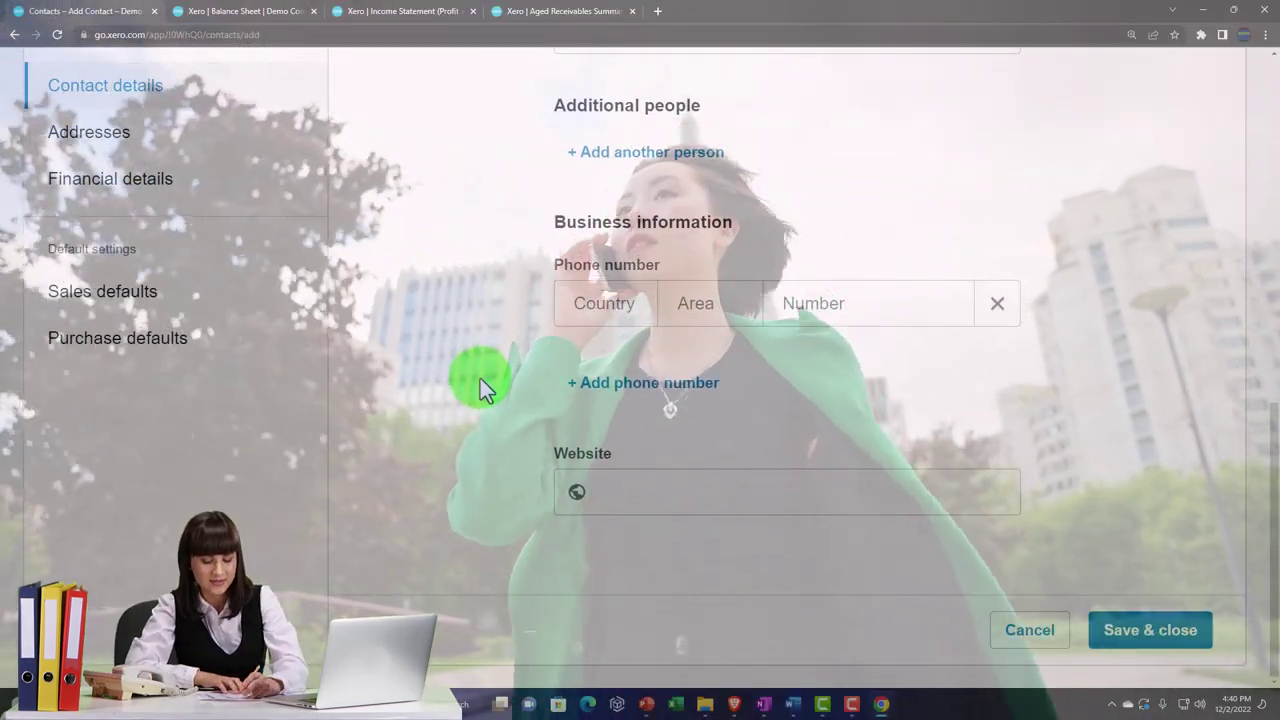
click(99, 156)
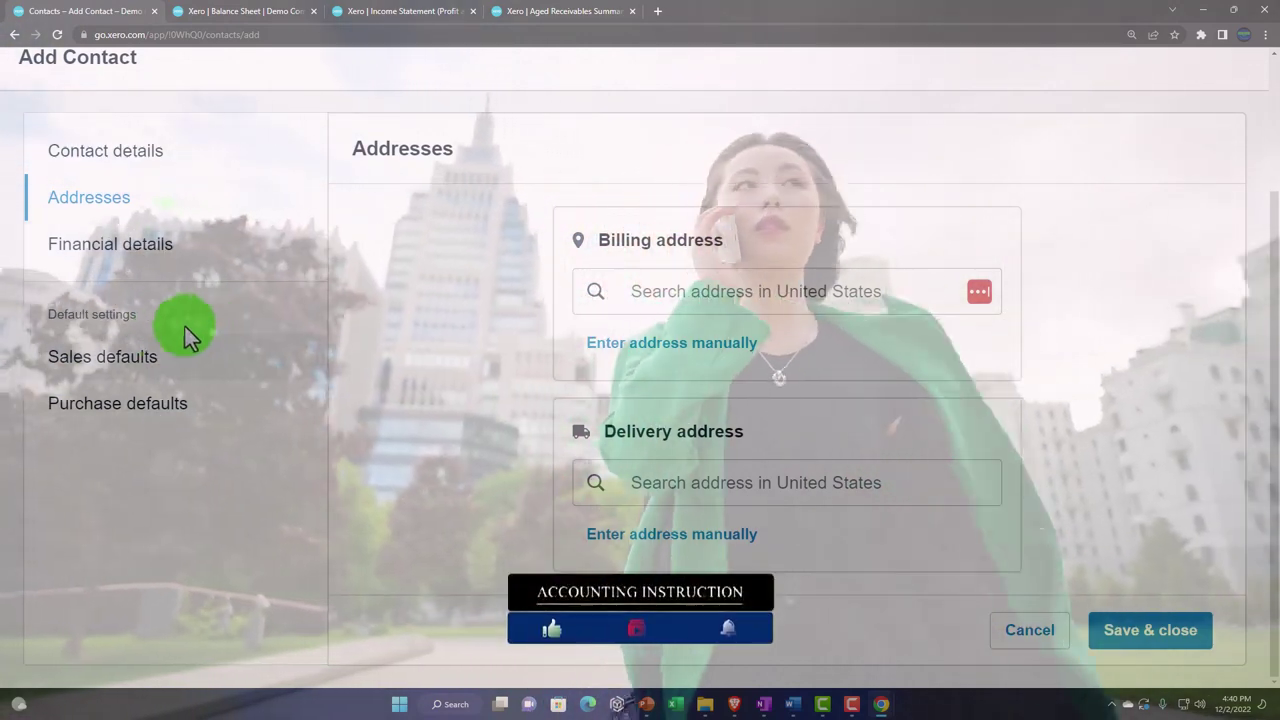
Show the Sales defaults and check the Sales account list without choosing one.
click(114, 362)
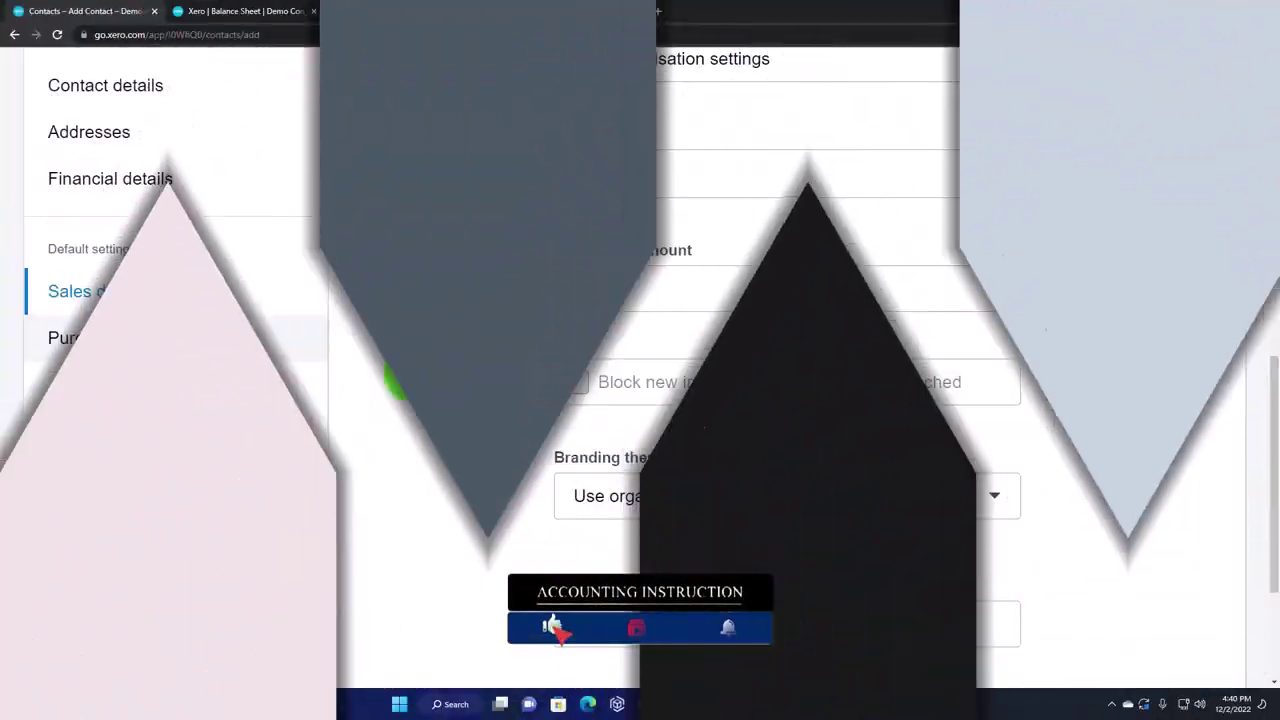
scroll(426, 377, up, 6)
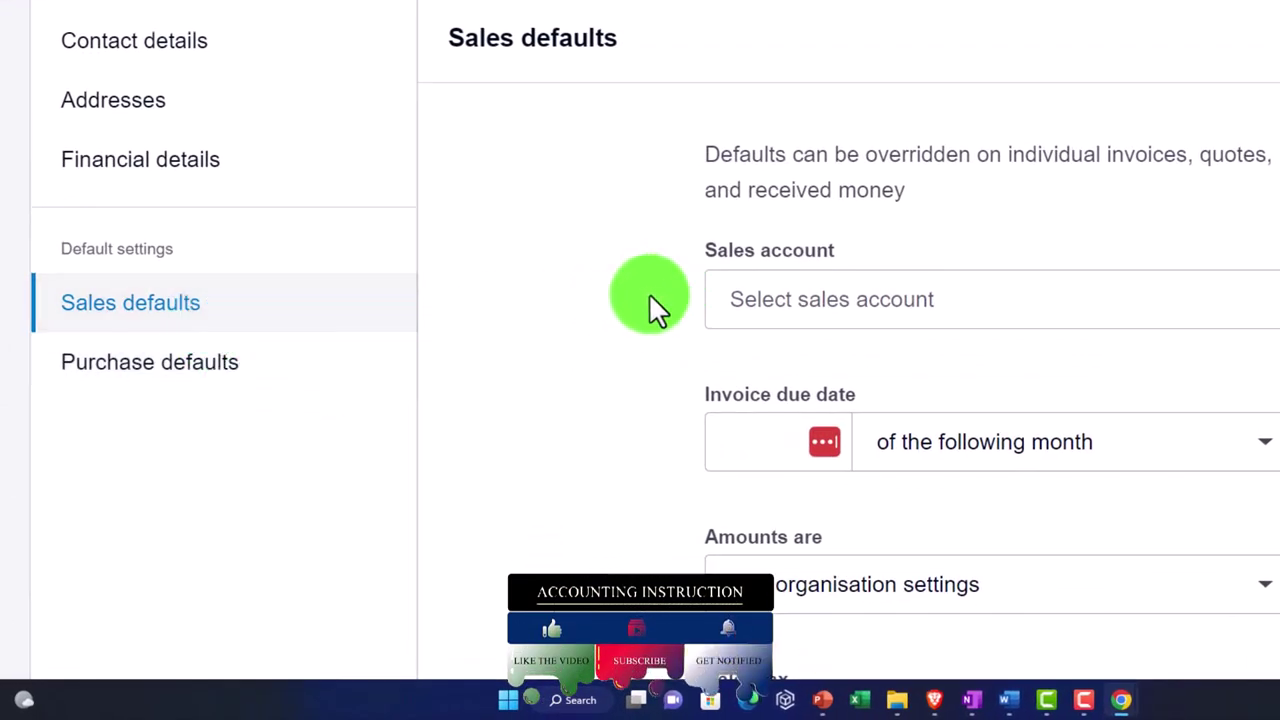
scroll(649, 293, down, 1)
click(850, 212)
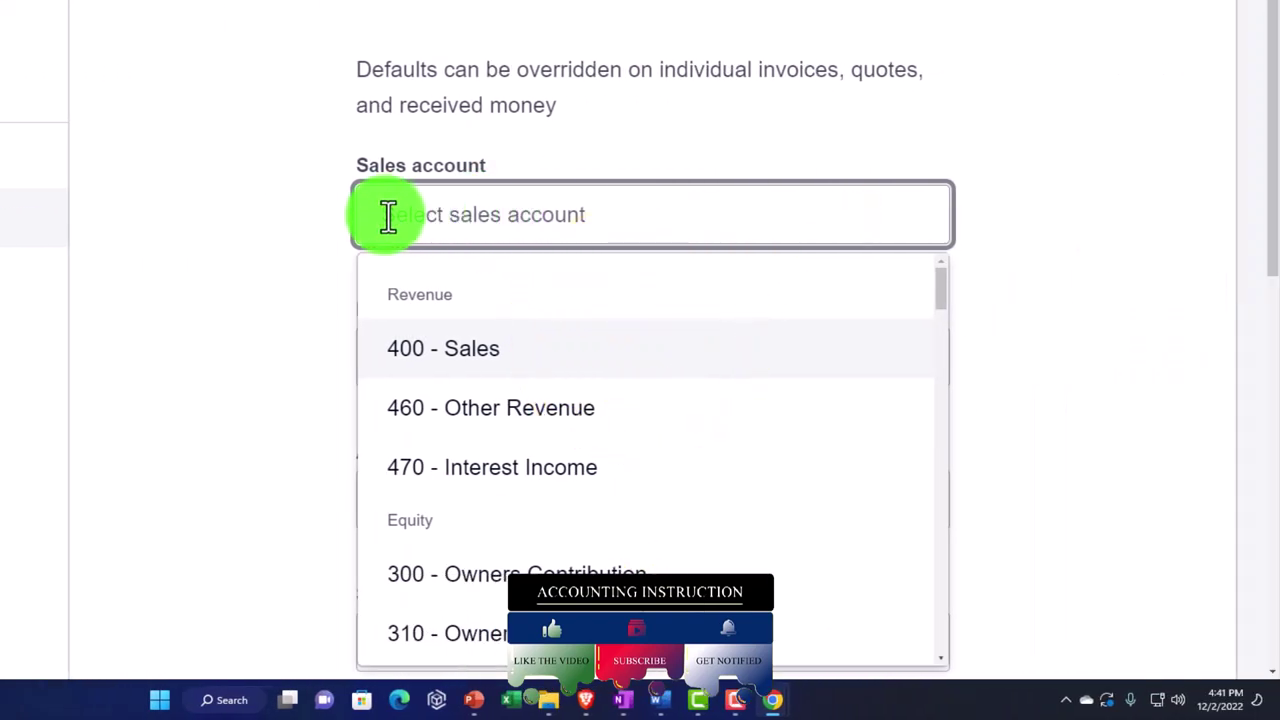
click(270, 220)
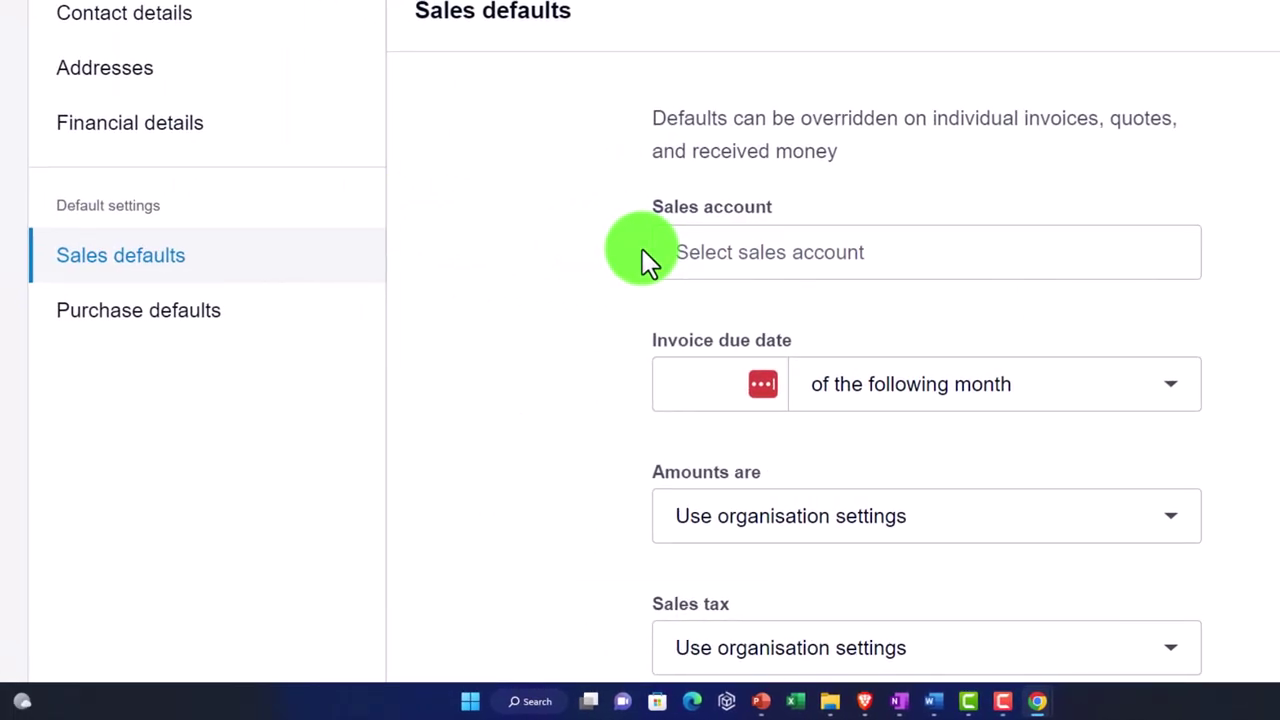
Check the Amounts are tax options, leaving them on organisation settings.
scroll(624, 261, down, 2)
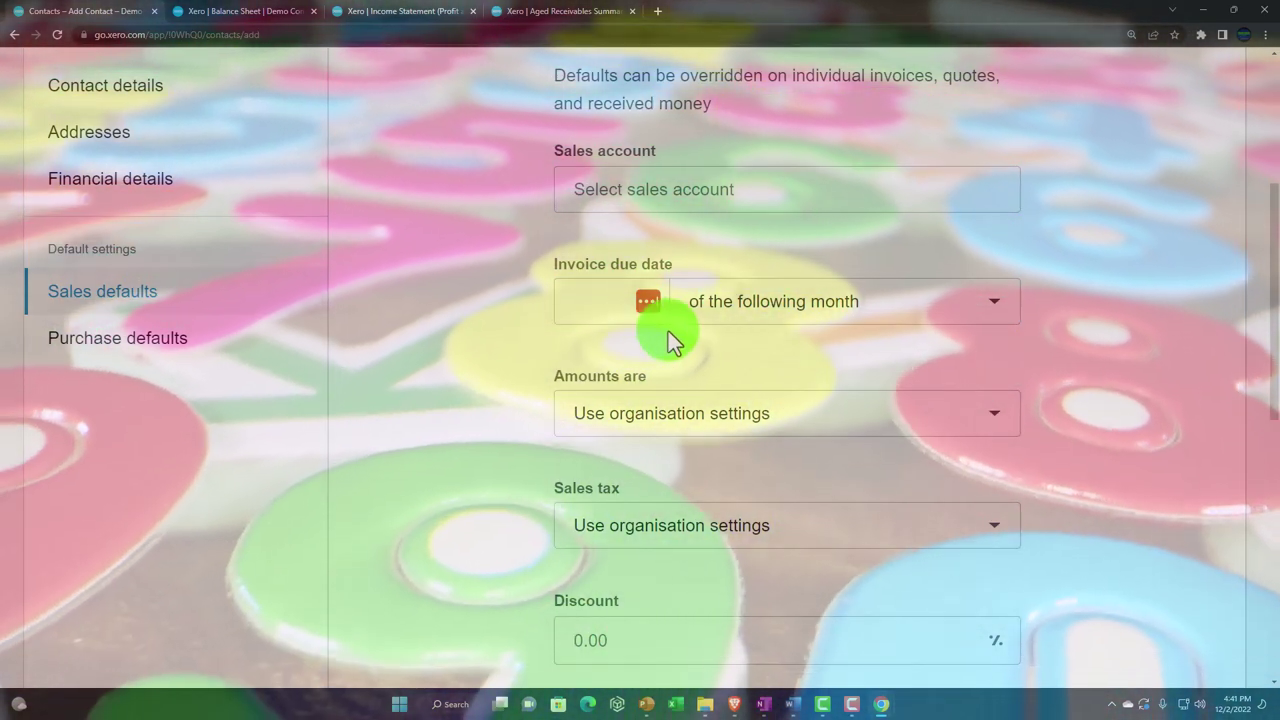
scroll(487, 380, down, 1)
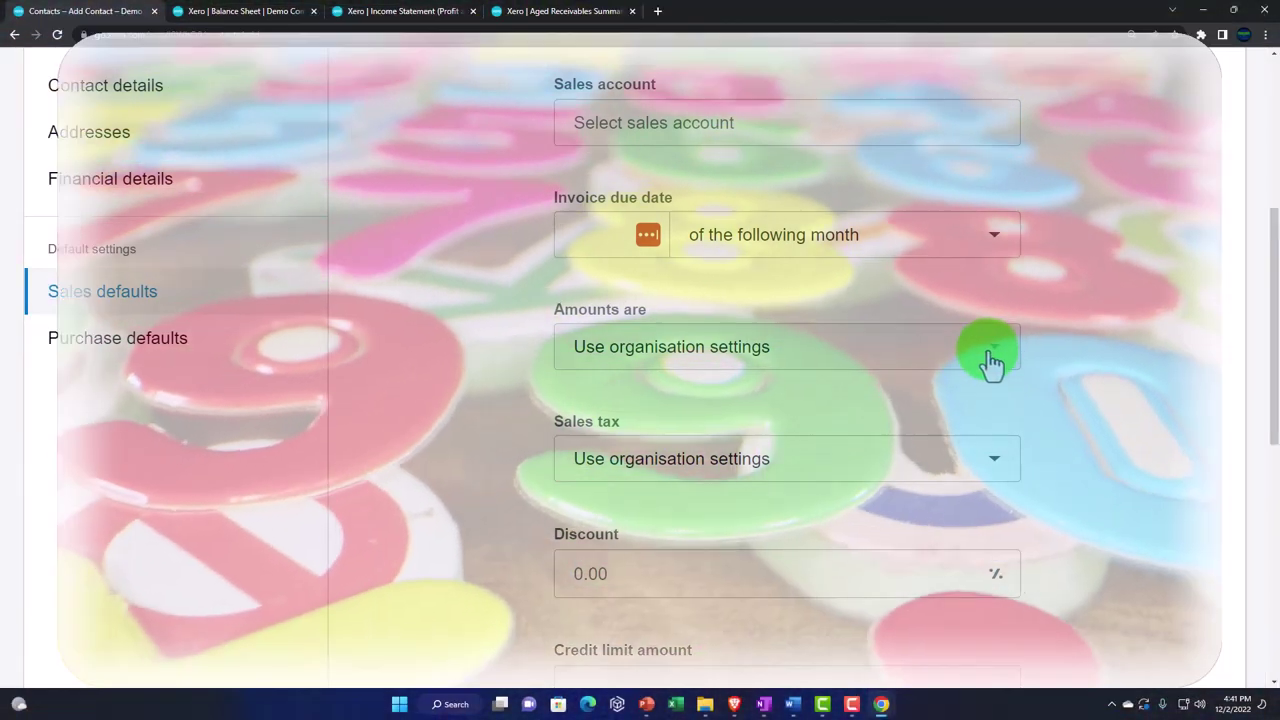
click(991, 360)
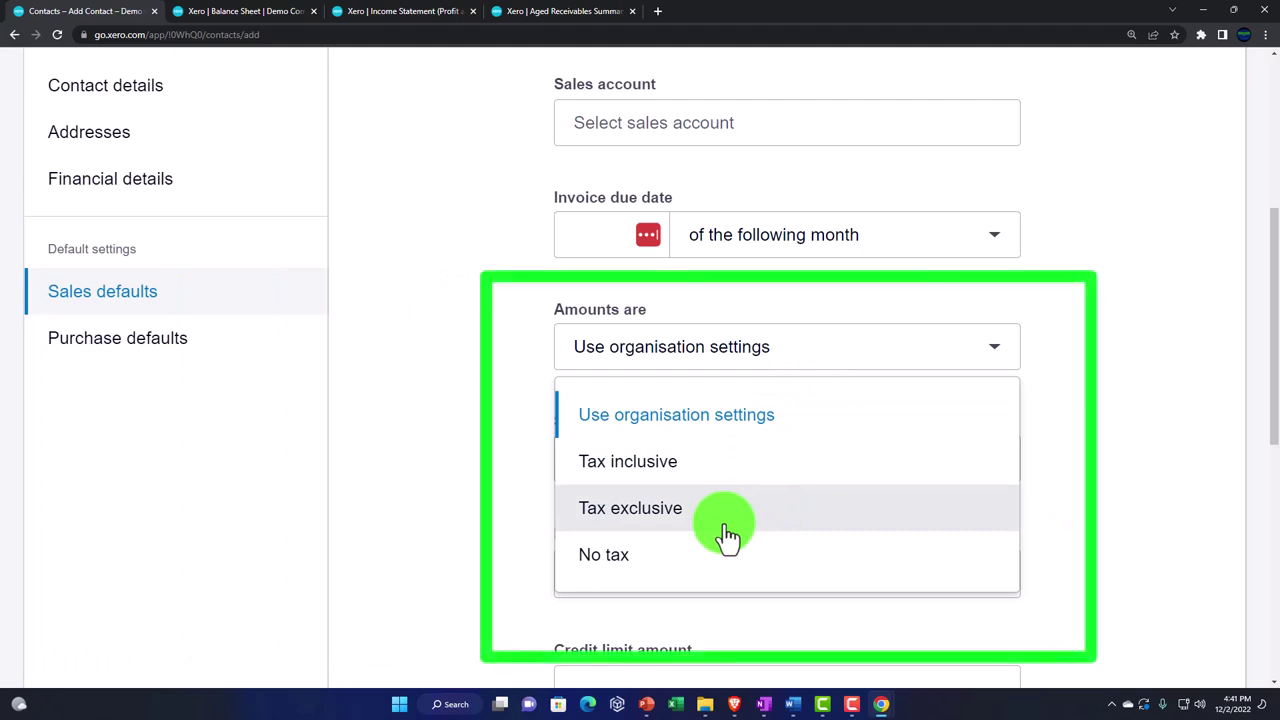
click(442, 476)
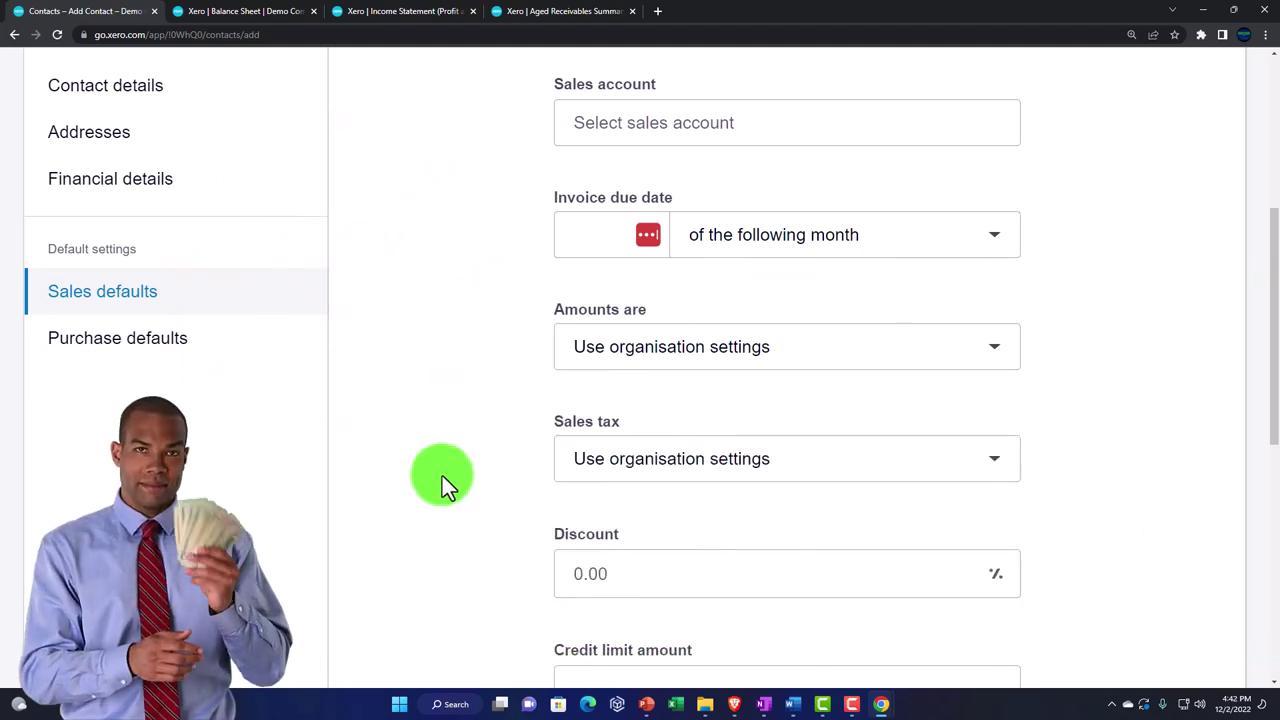
scroll(442, 476, down, 1)
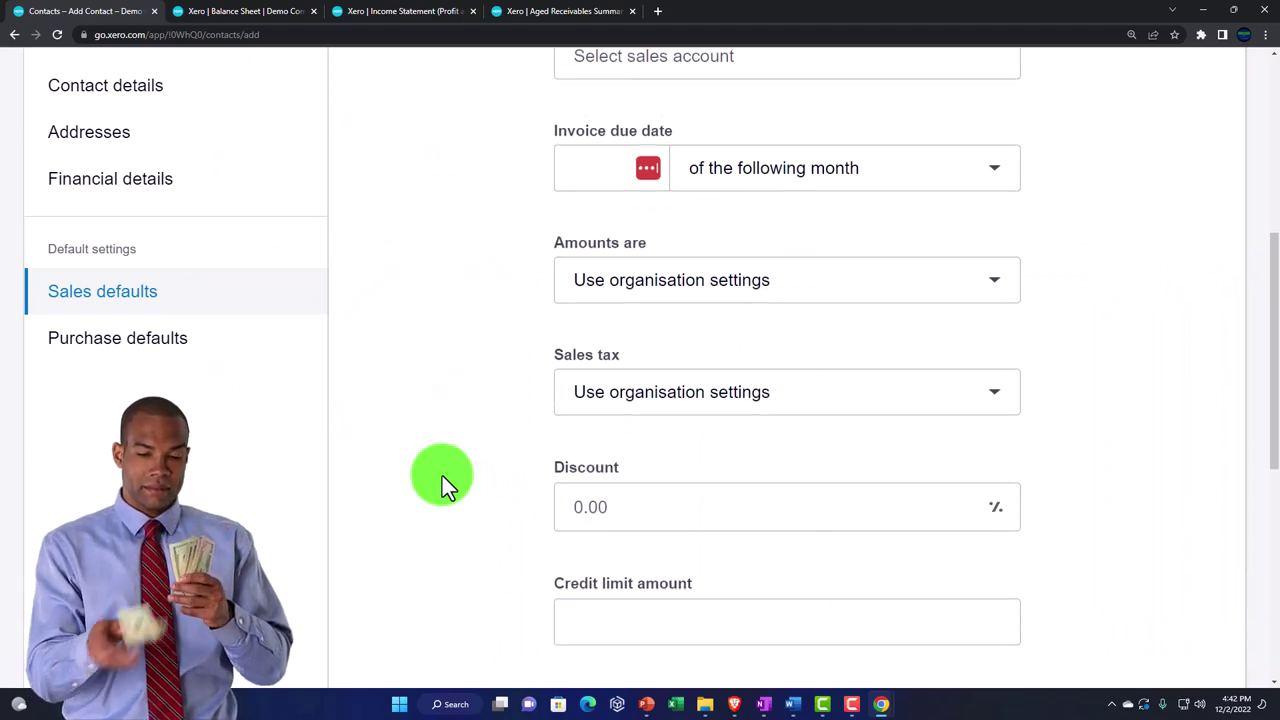
scroll(795, 419, down, 1)
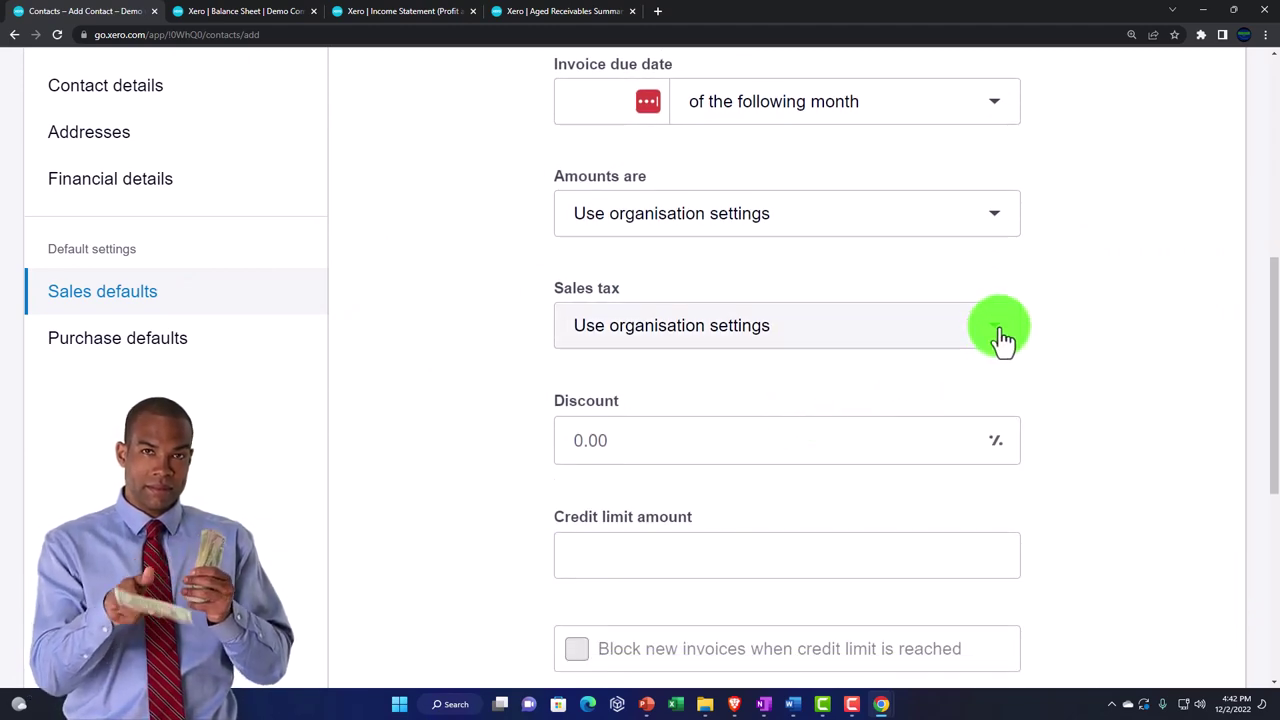
click(1003, 338)
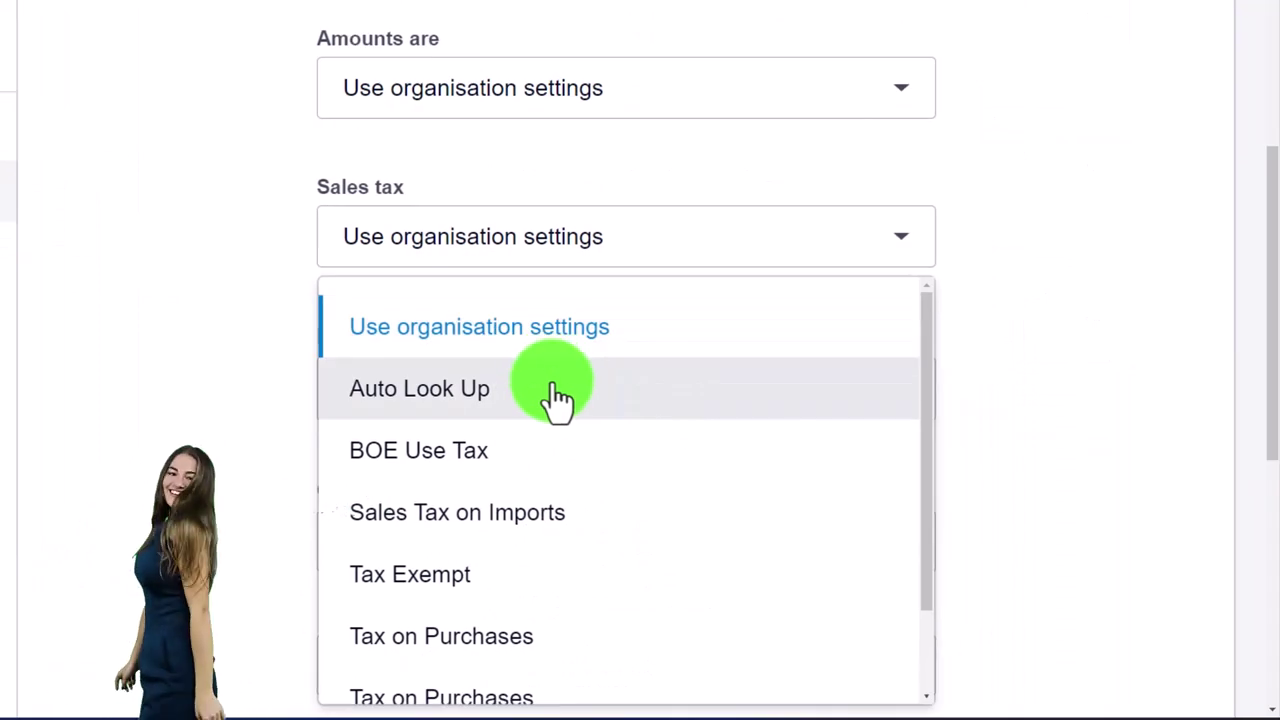
scroll(557, 397, down, 1)
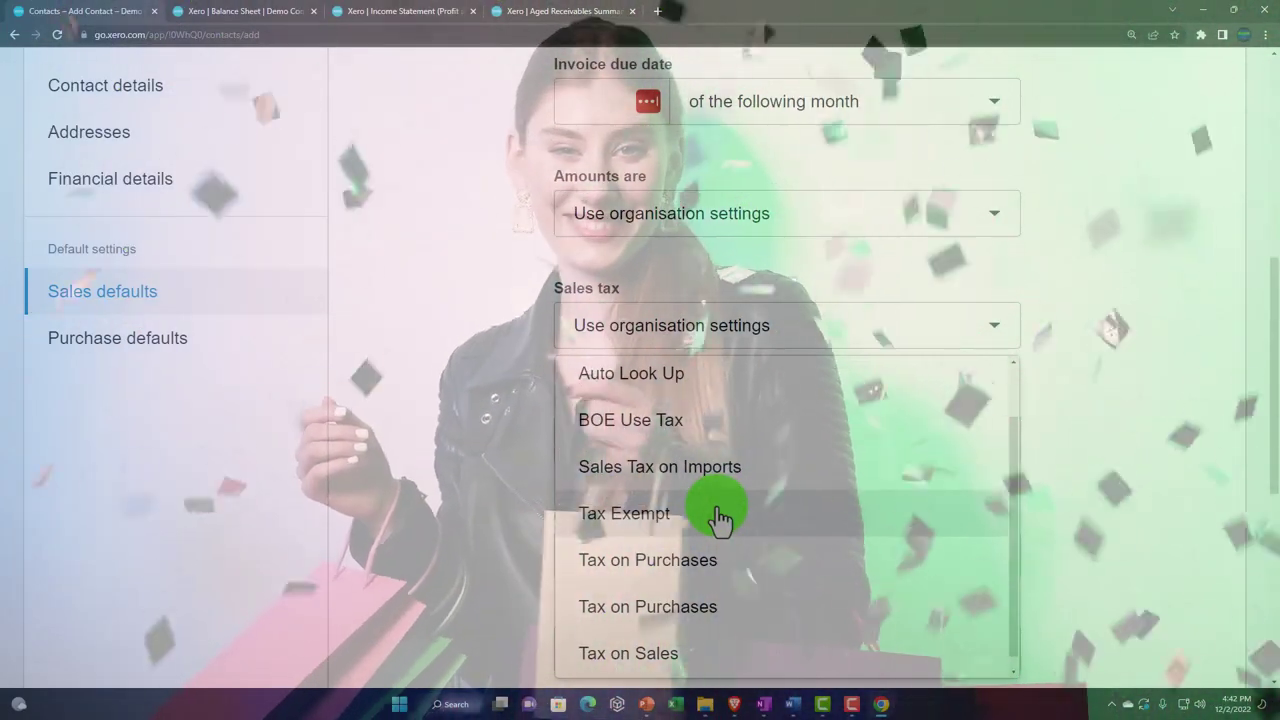
scroll(720, 517, down, 1)
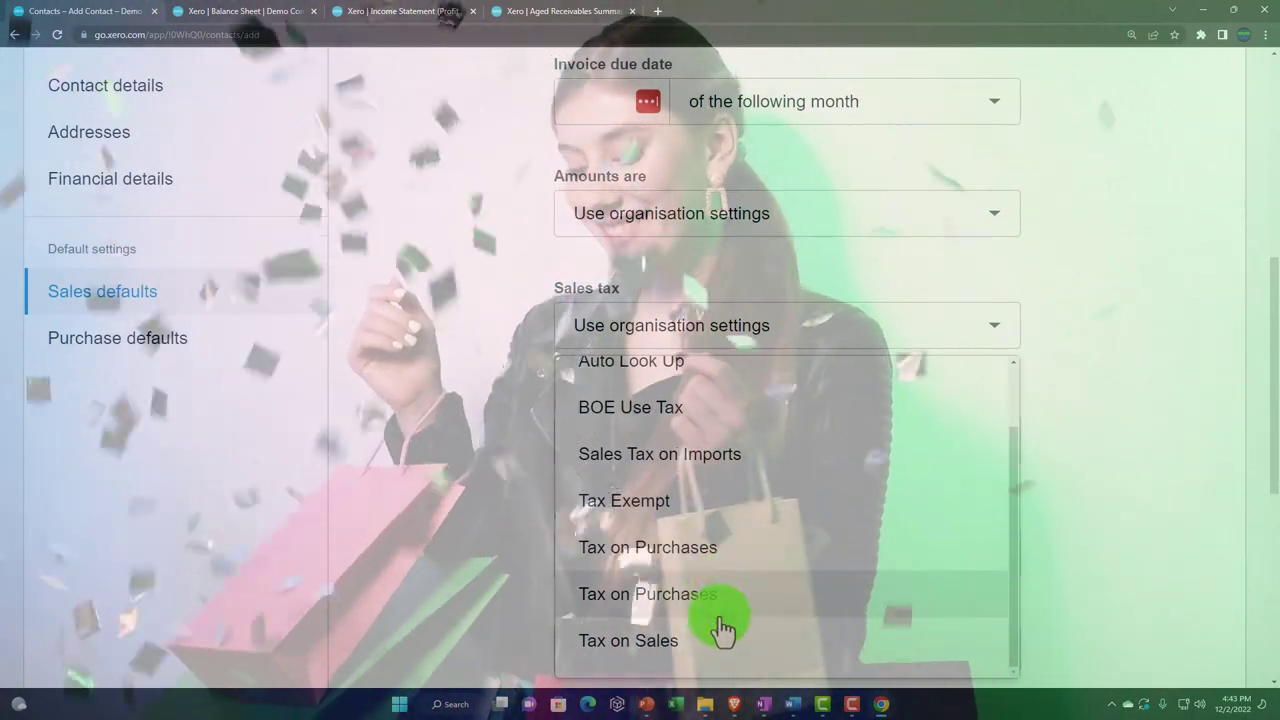
click(479, 451)
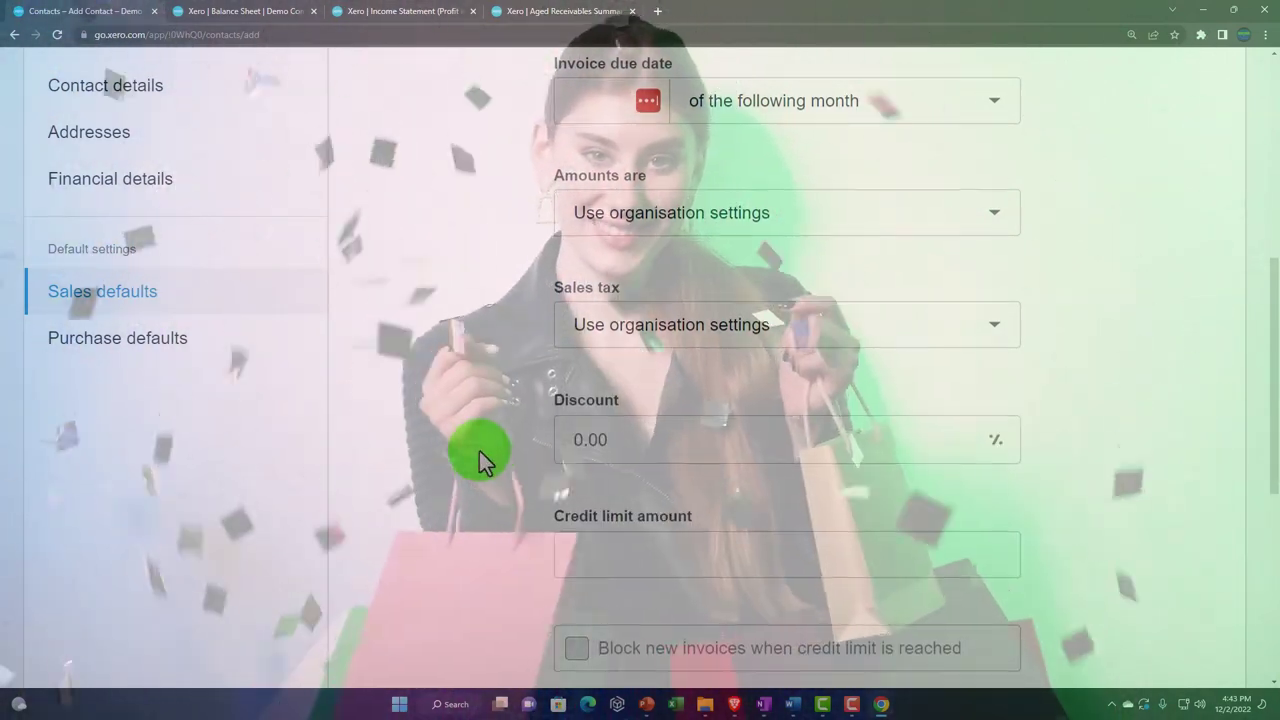
scroll(479, 451, down, 1)
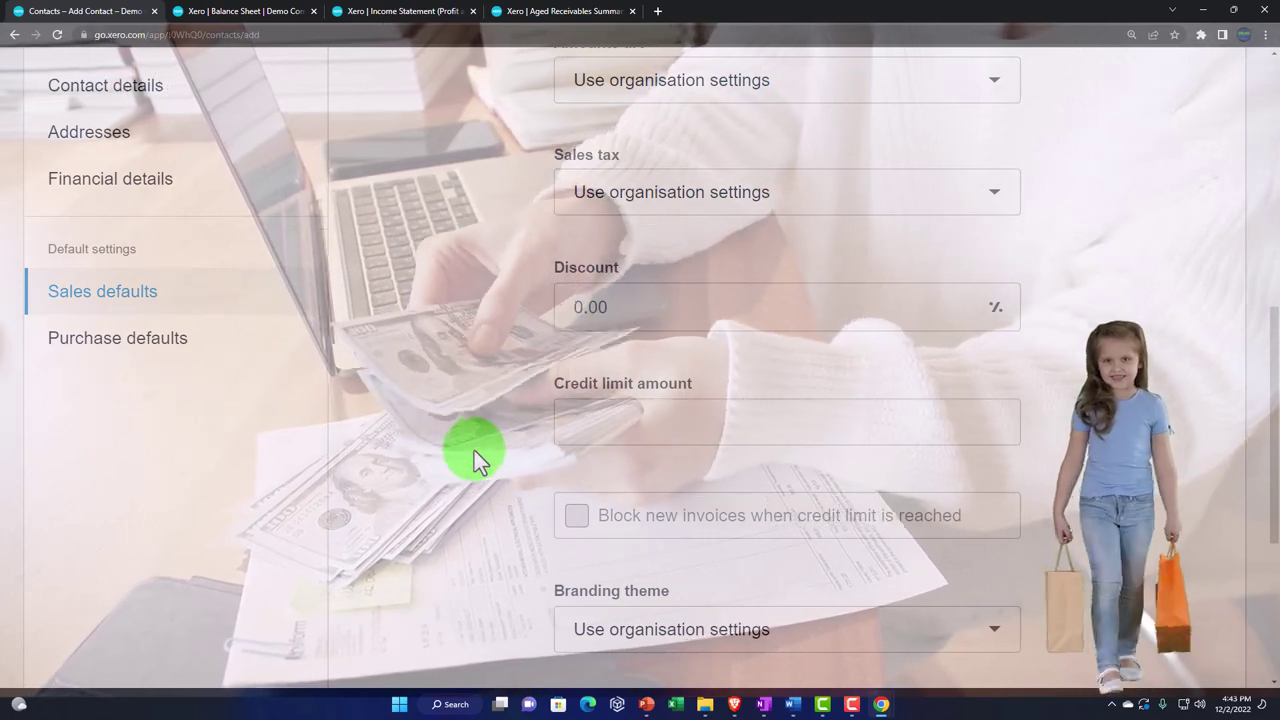
scroll(474, 450, down, 1)
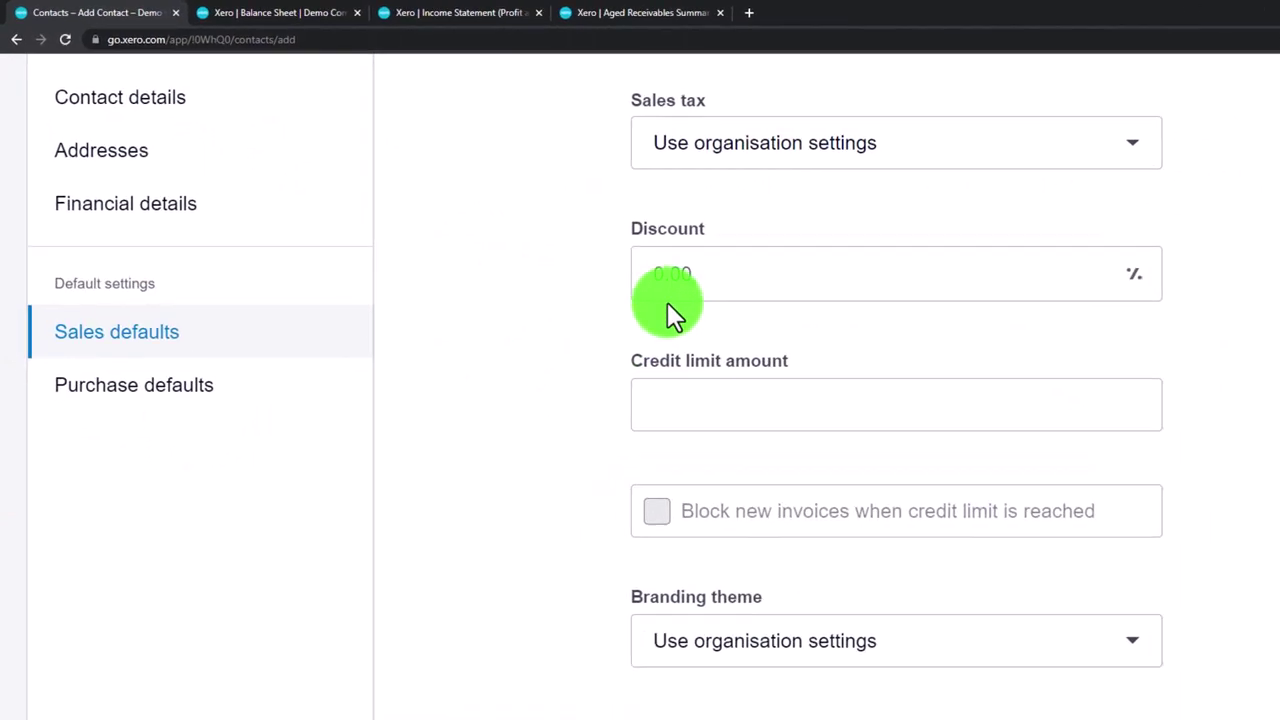
scroll(567, 328, down, 1)
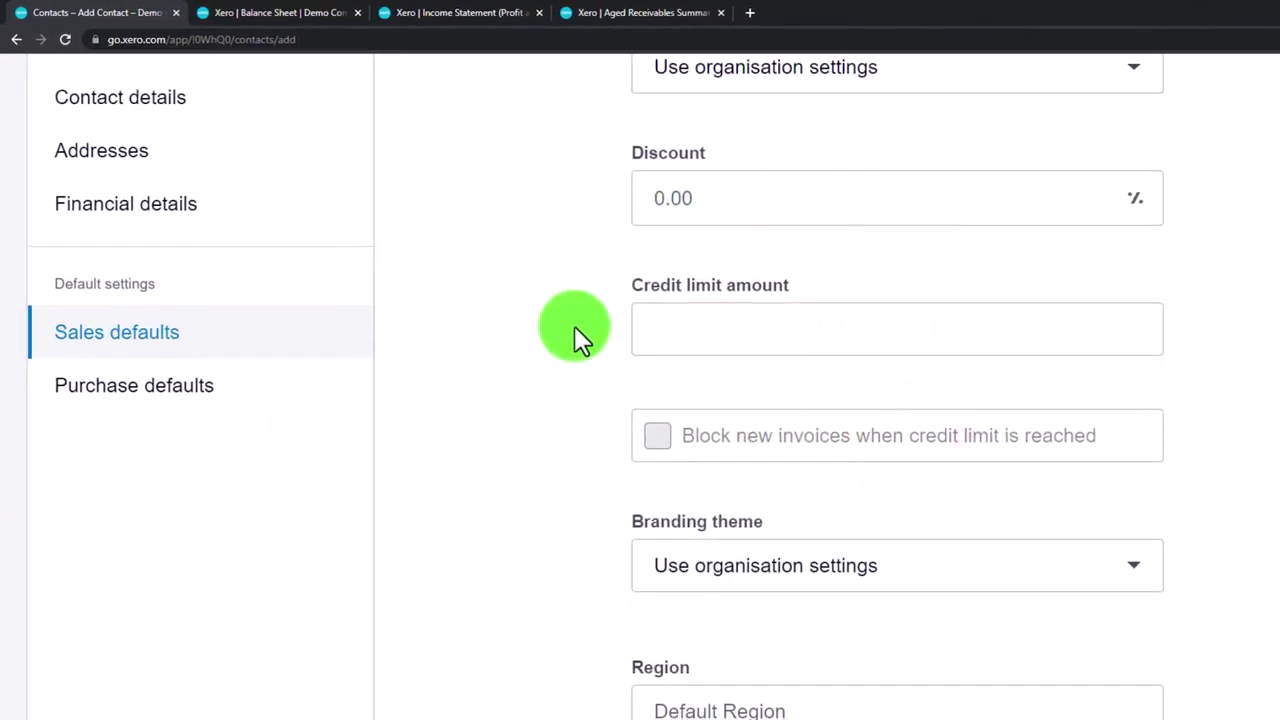
scroll(574, 335, down, 1)
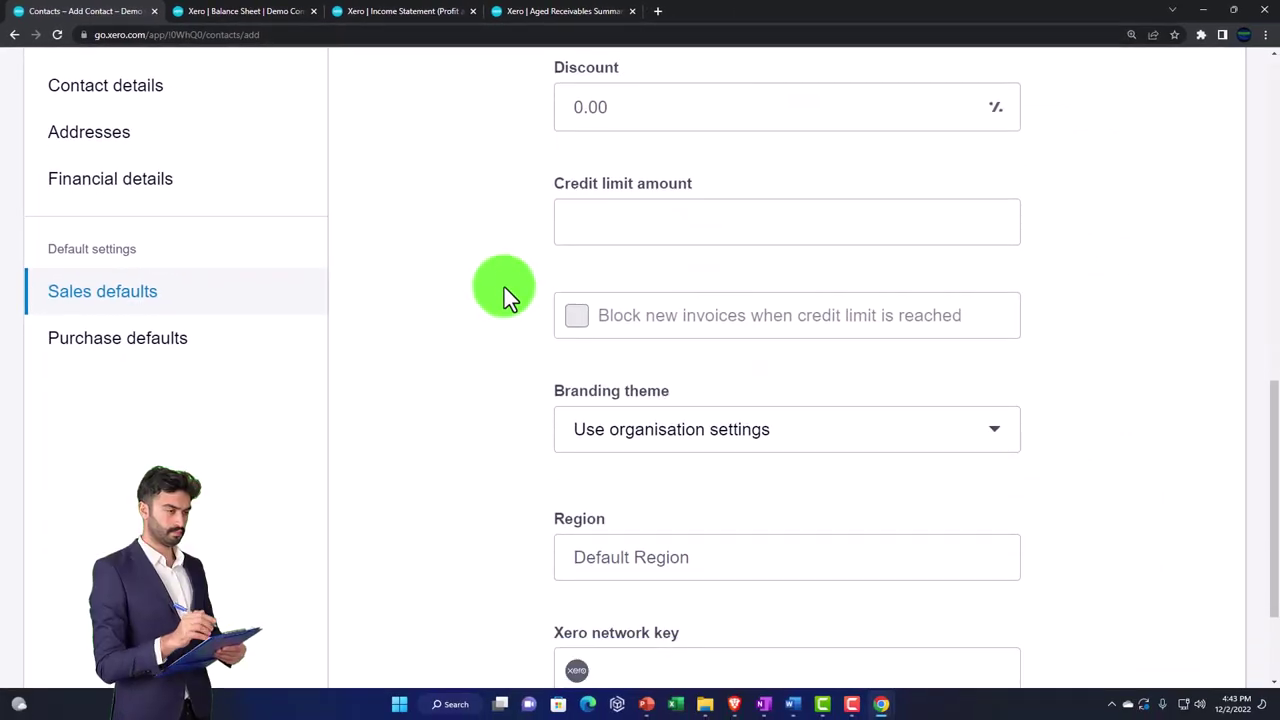
scroll(504, 287, down, 2)
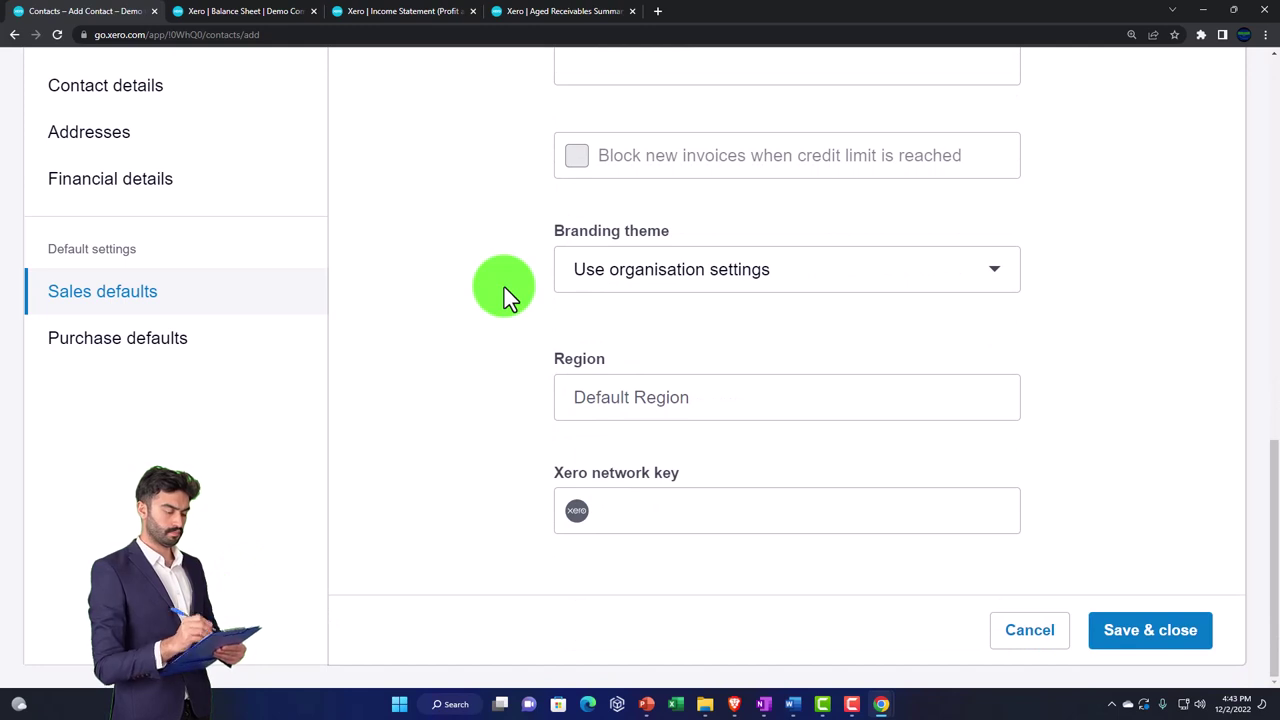
click(984, 276)
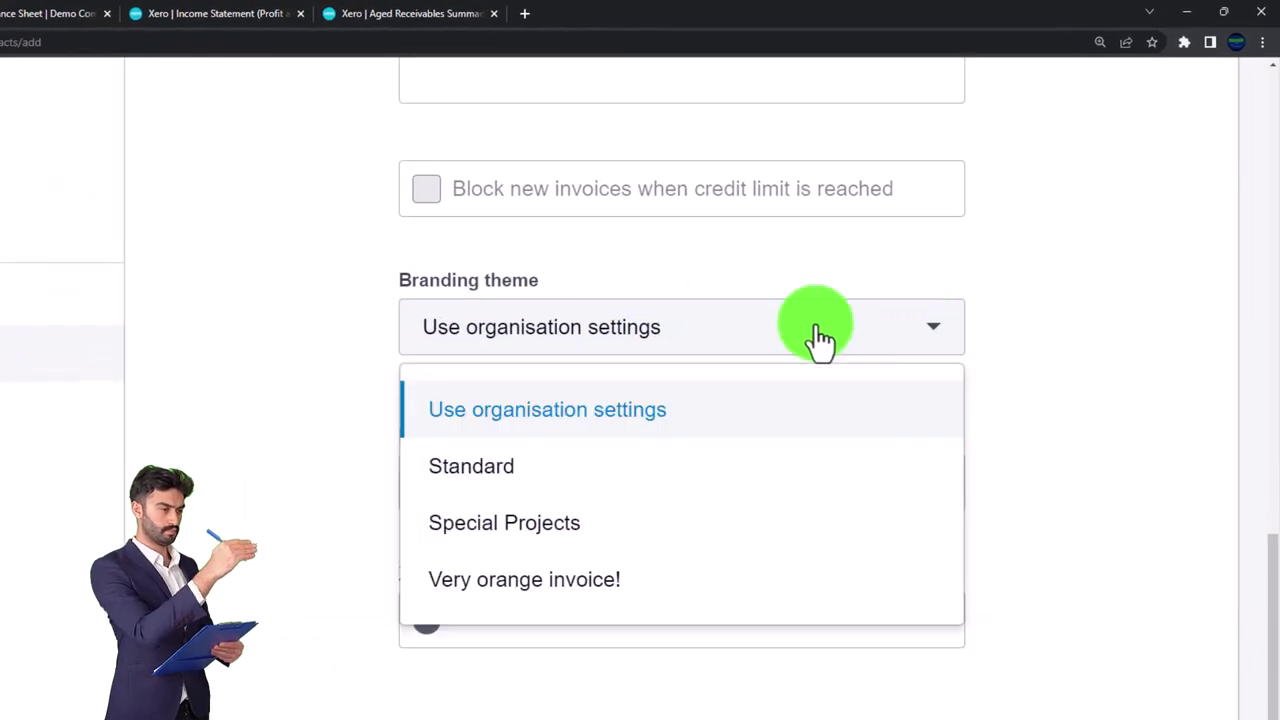
click(280, 404)
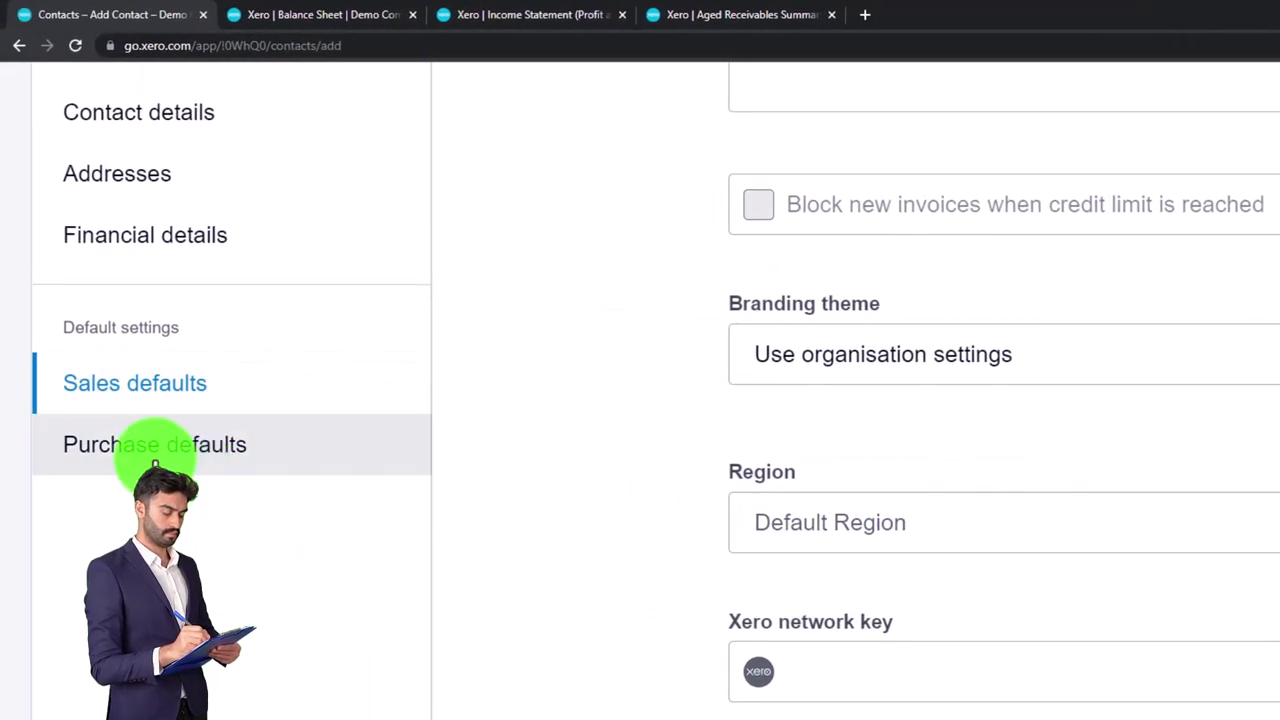
In Purchase defaults, view the Amounts are tax options and leave them unchanged.
click(155, 445)
scroll(500, 500, up, 3)
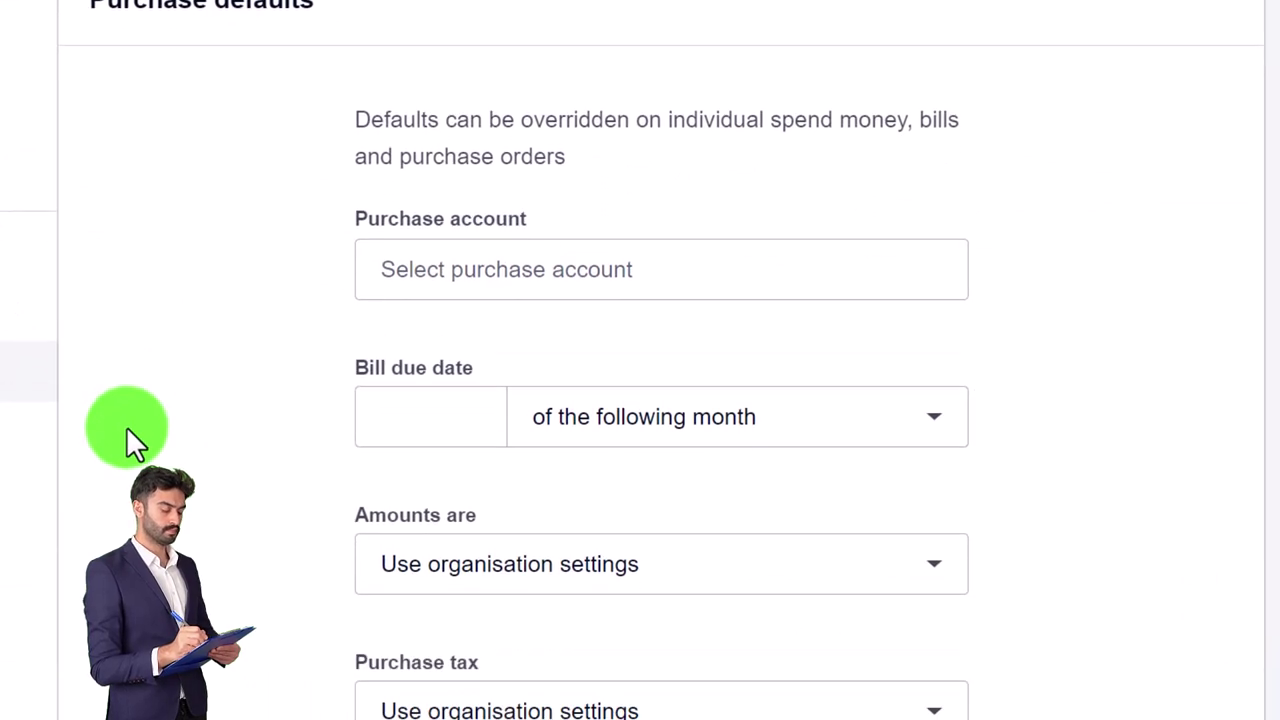
scroll(127, 426, down, 2)
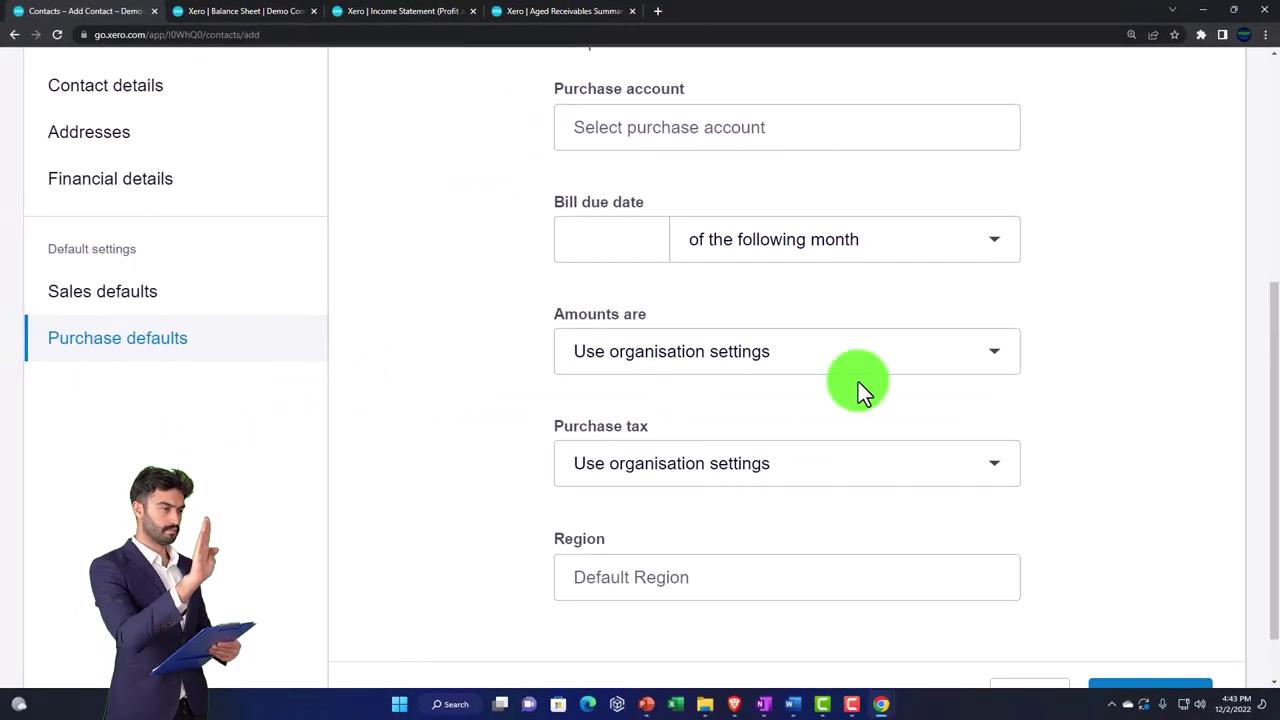
click(913, 366)
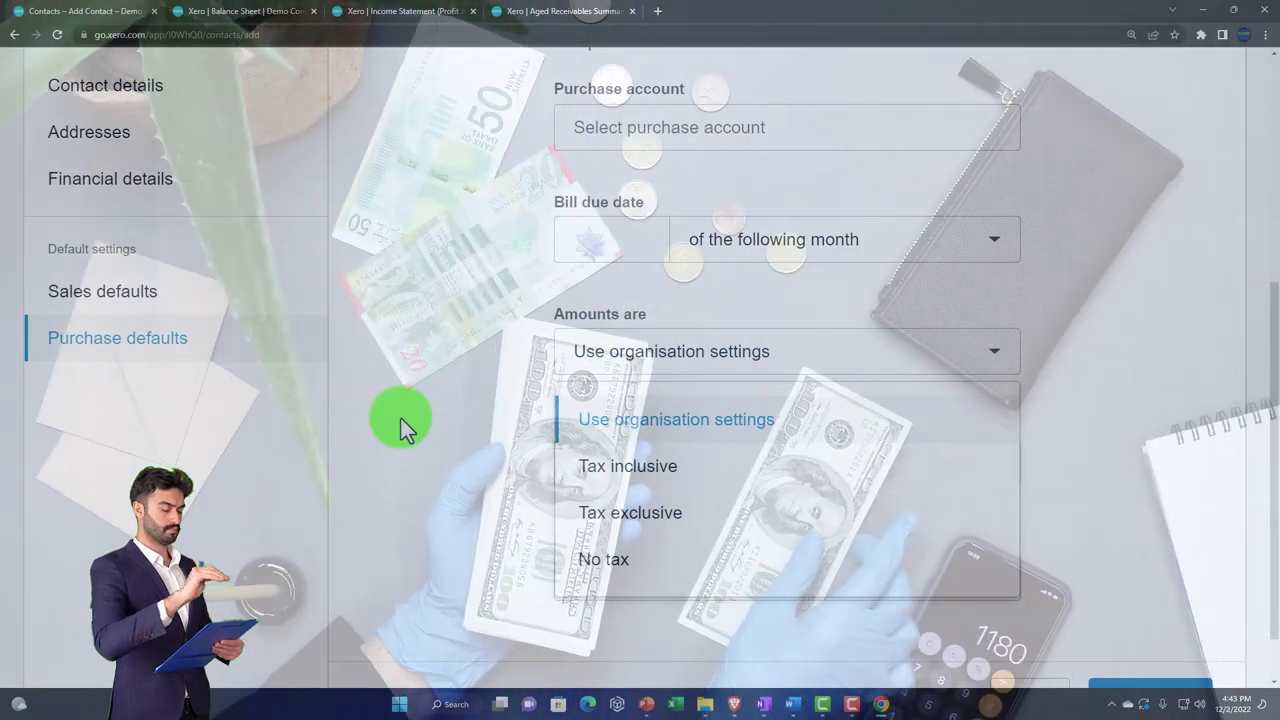
click(400, 417)
Cancel the unsaved new contact and return to All contacts.
scroll(400, 417, down, 1)
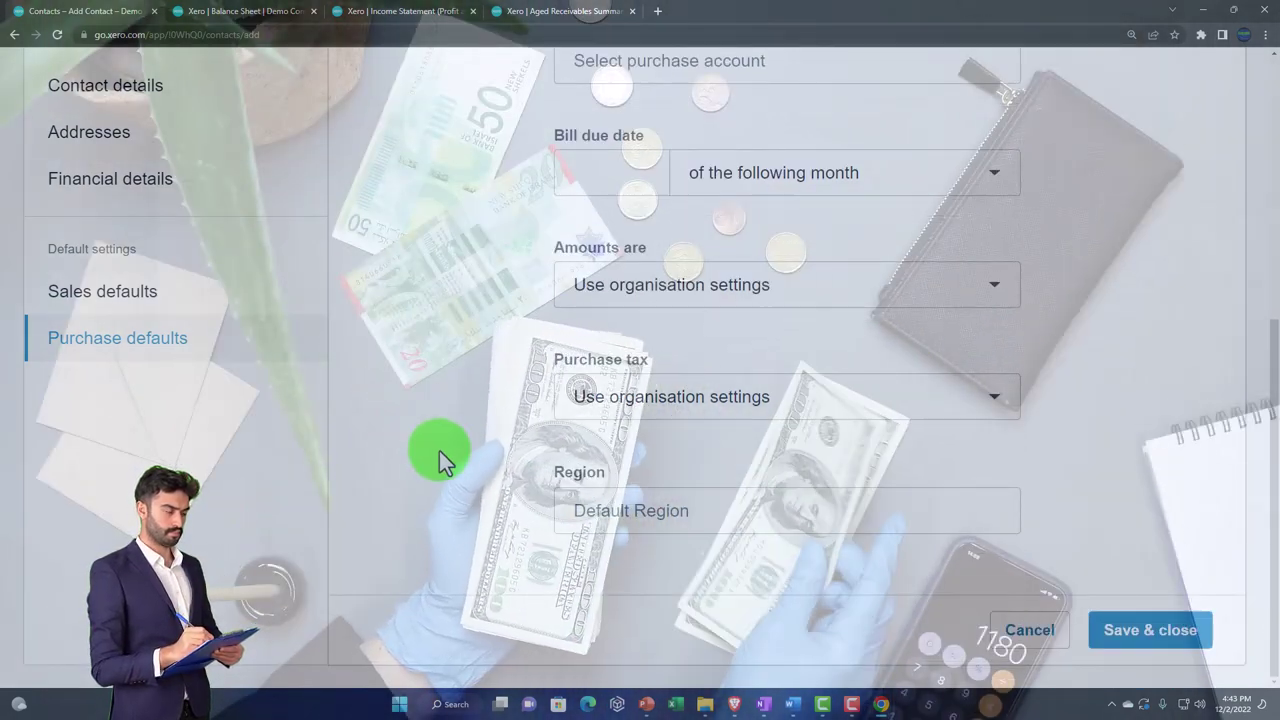
scroll(541, 453, up, 7)
scroll(541, 453, down, 5)
scroll(541, 460, down, 2)
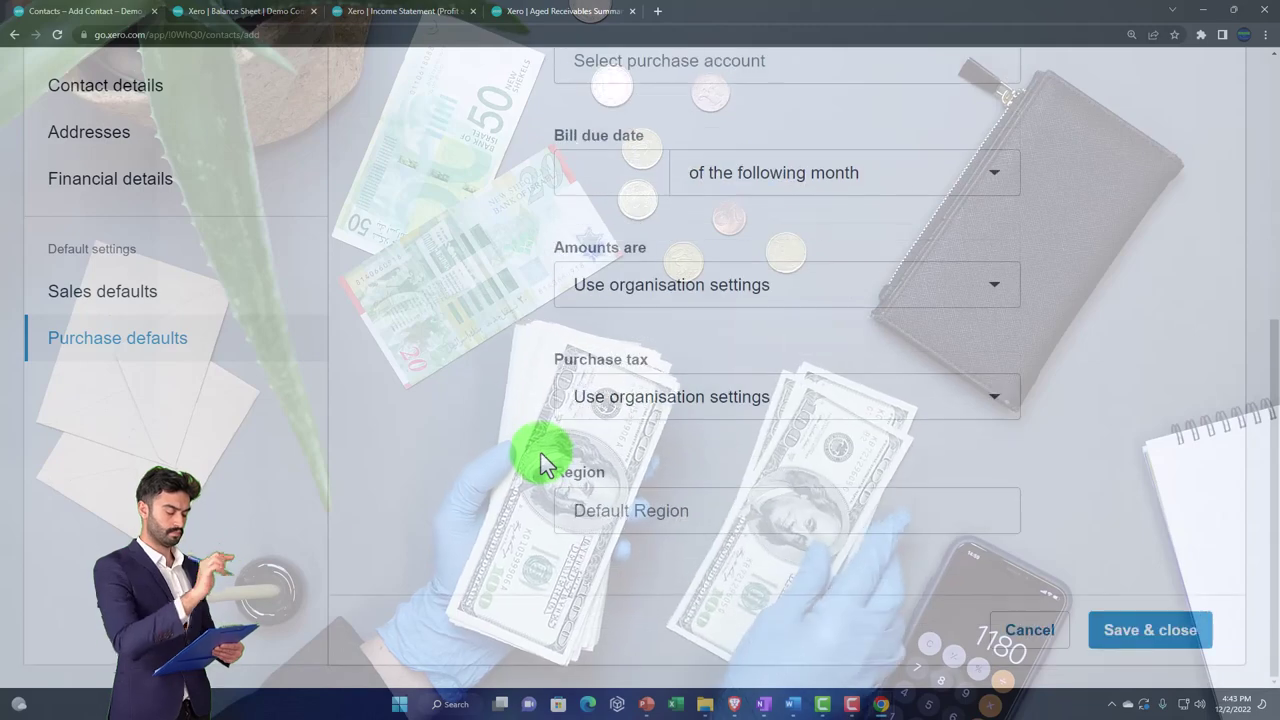
click(1030, 630)
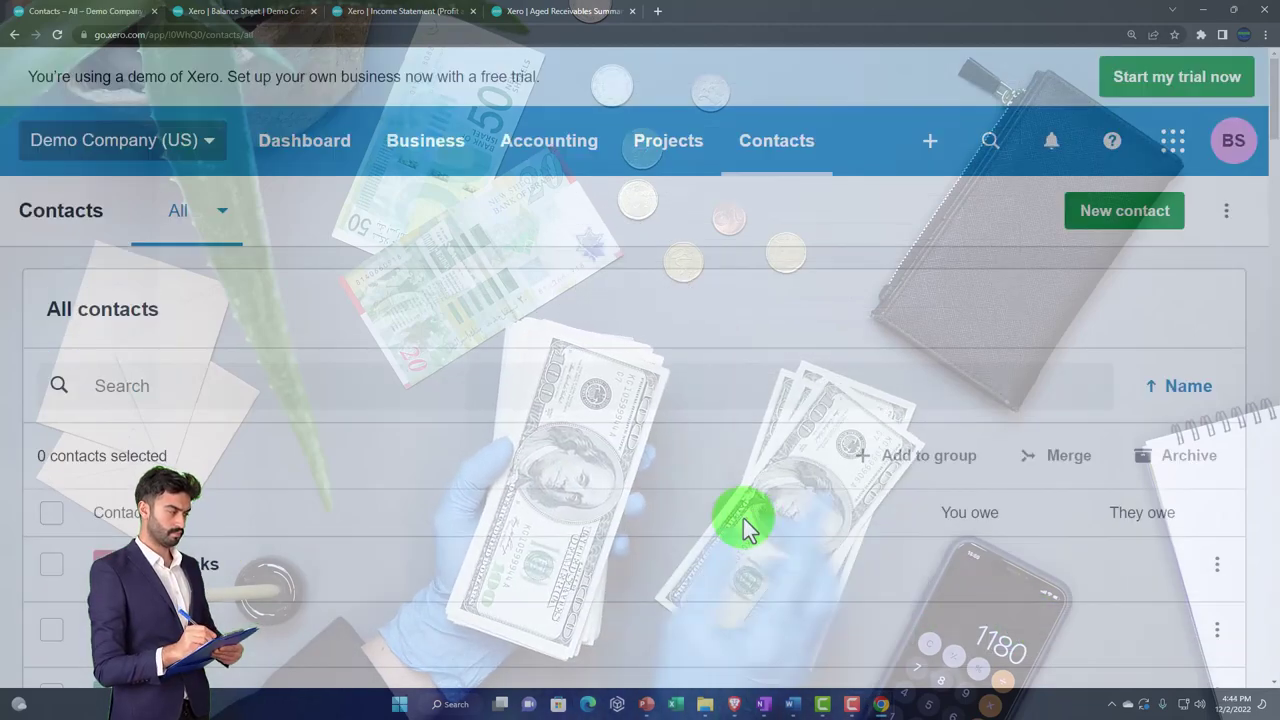
Open the 24 Locks contact and put it into edit mode.
scroll(560, 490, down, 3)
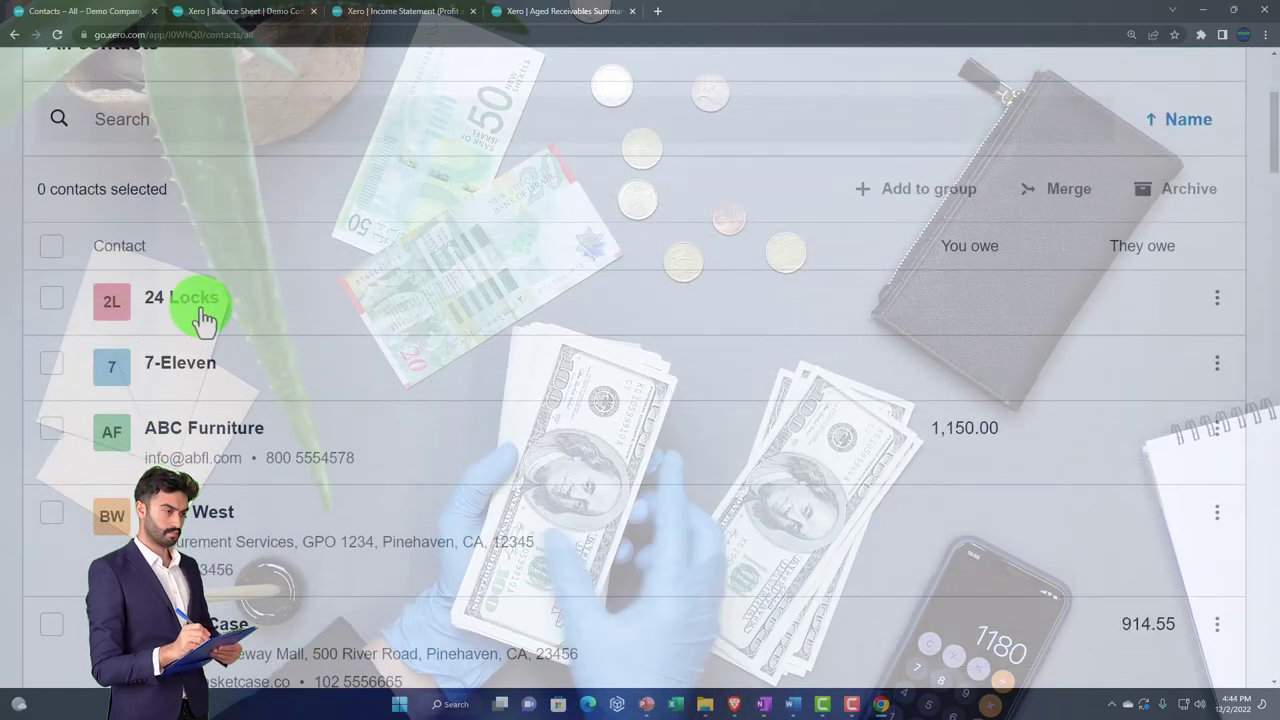
click(203, 314)
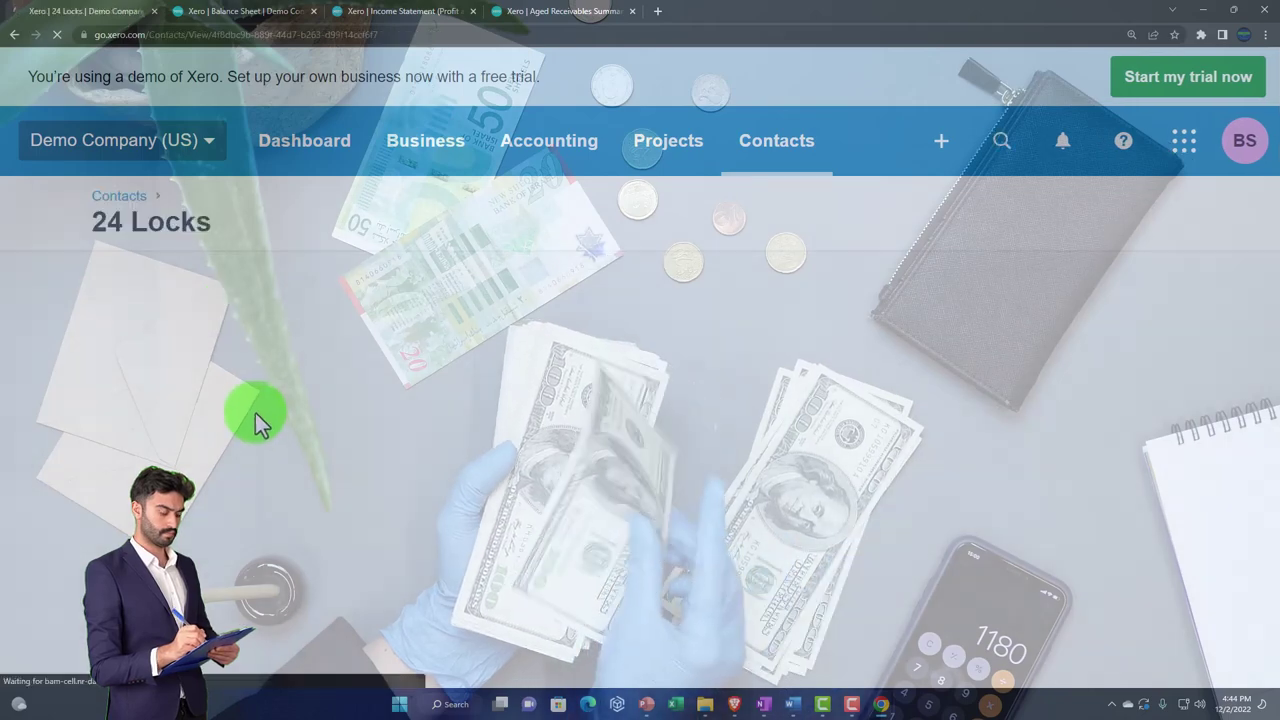
scroll(53, 390, down, 2)
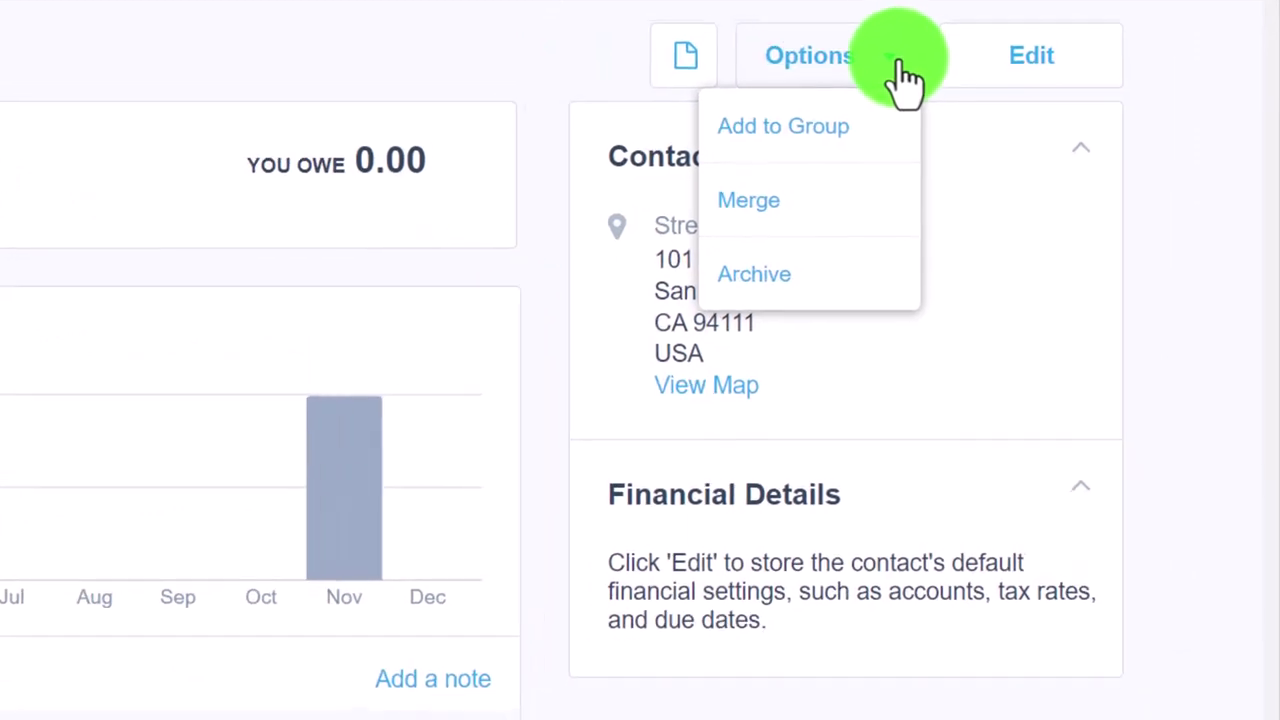
click(1006, 62)
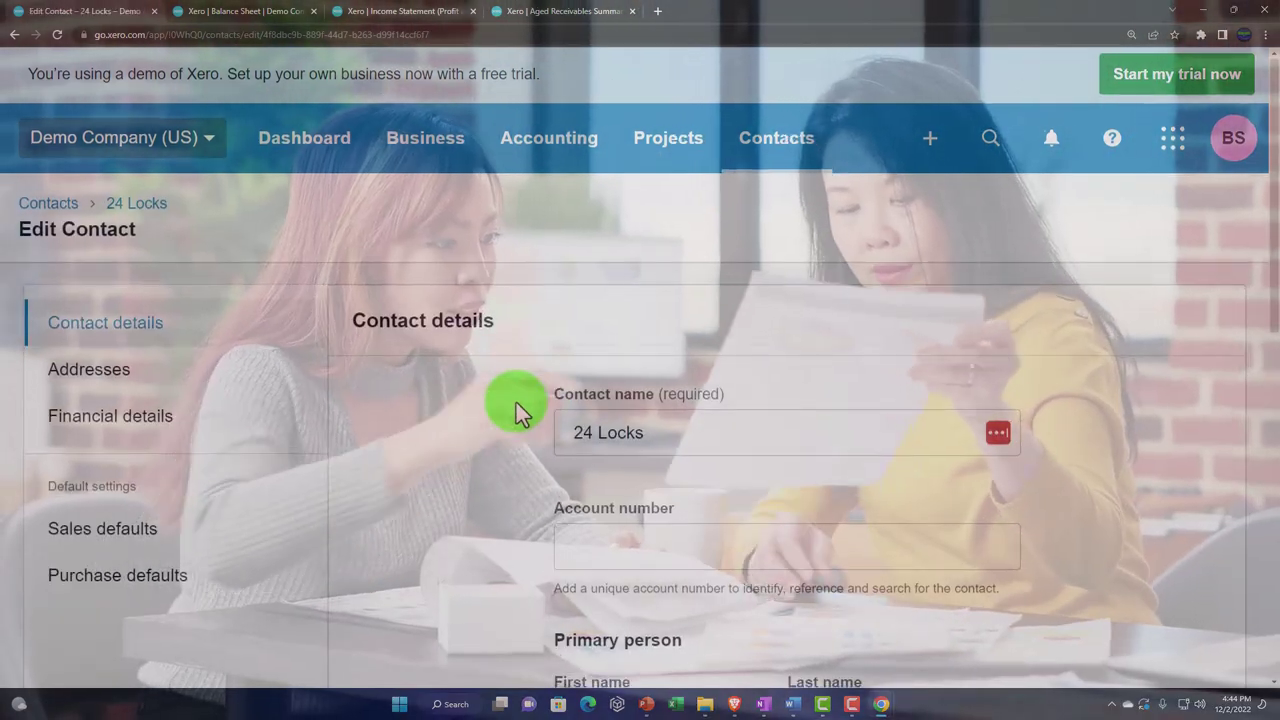
Browse the 24 Locks Addresses, Financial details and Purchase defaults sections.
scroll(516, 402, down, 3)
scroll(516, 402, down, 6)
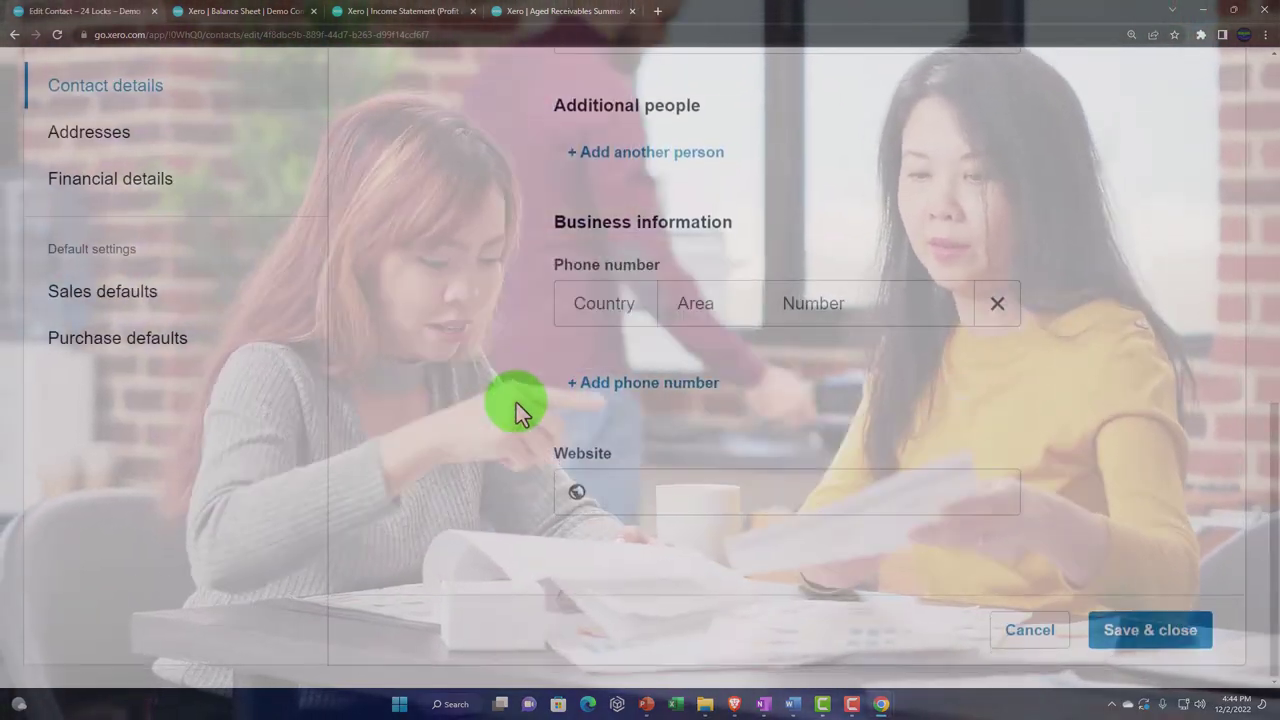
click(100, 138)
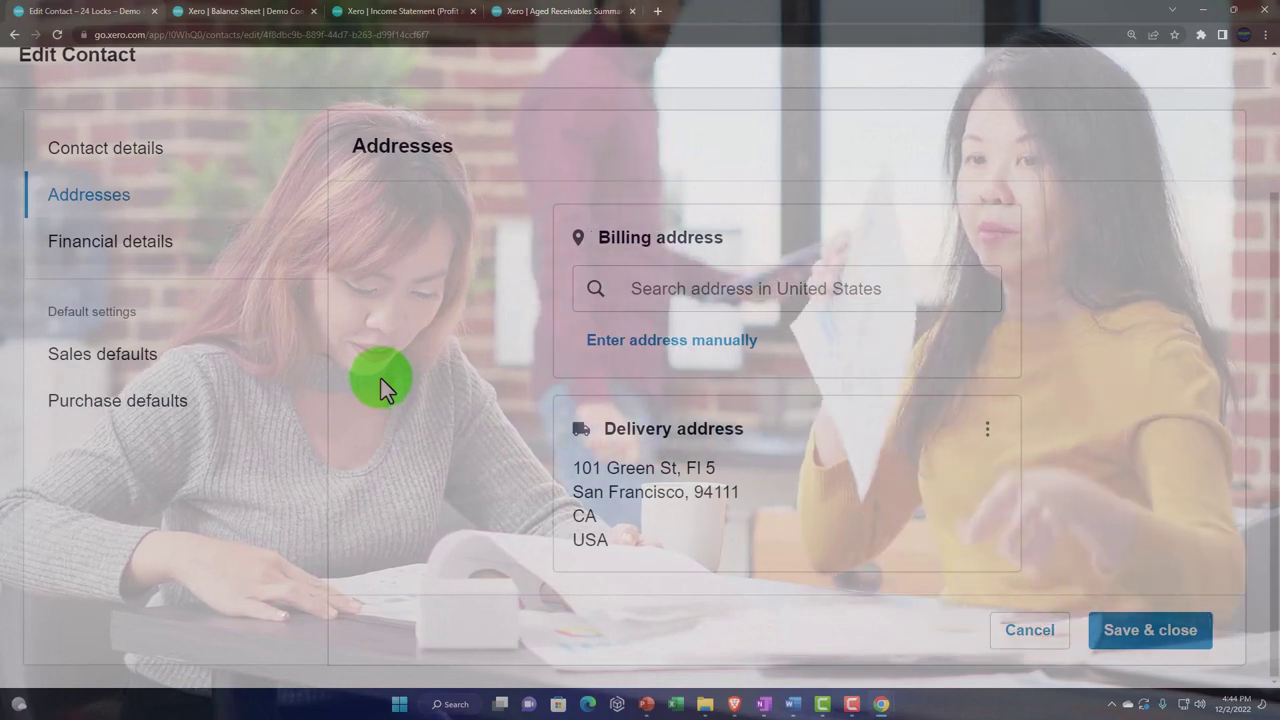
click(119, 262)
scroll(425, 421, up, 4)
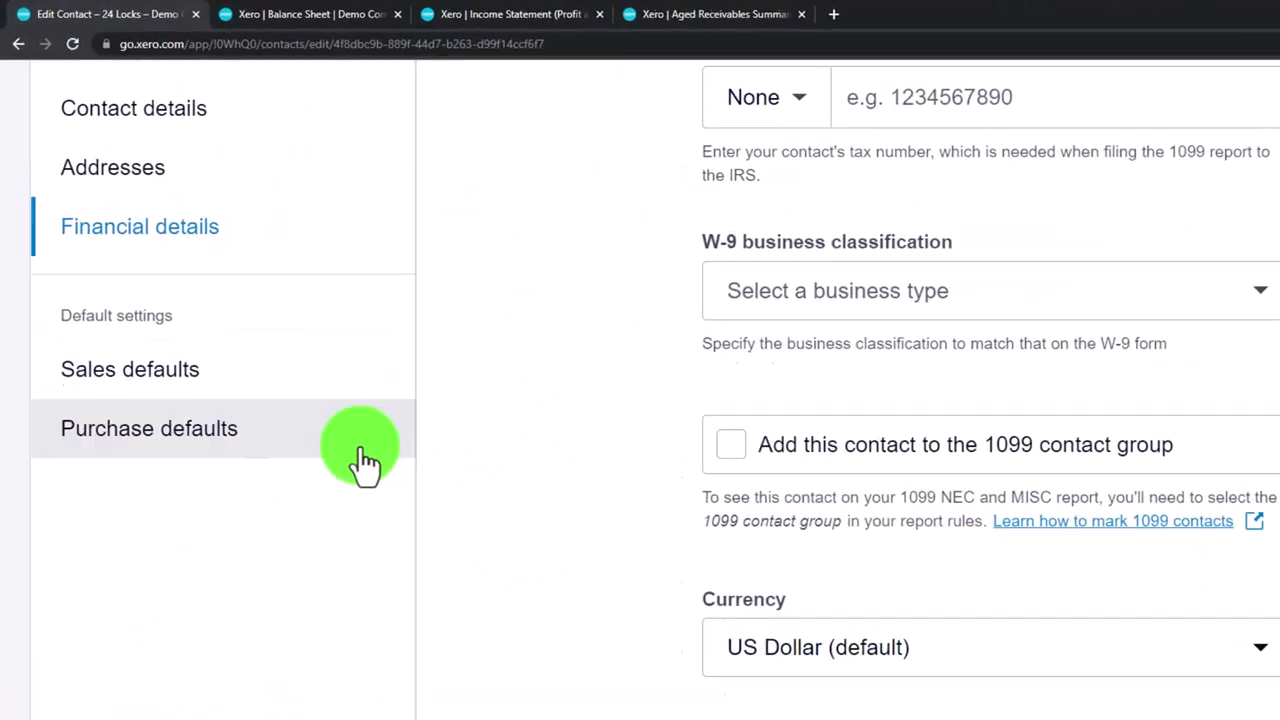
click(255, 560)
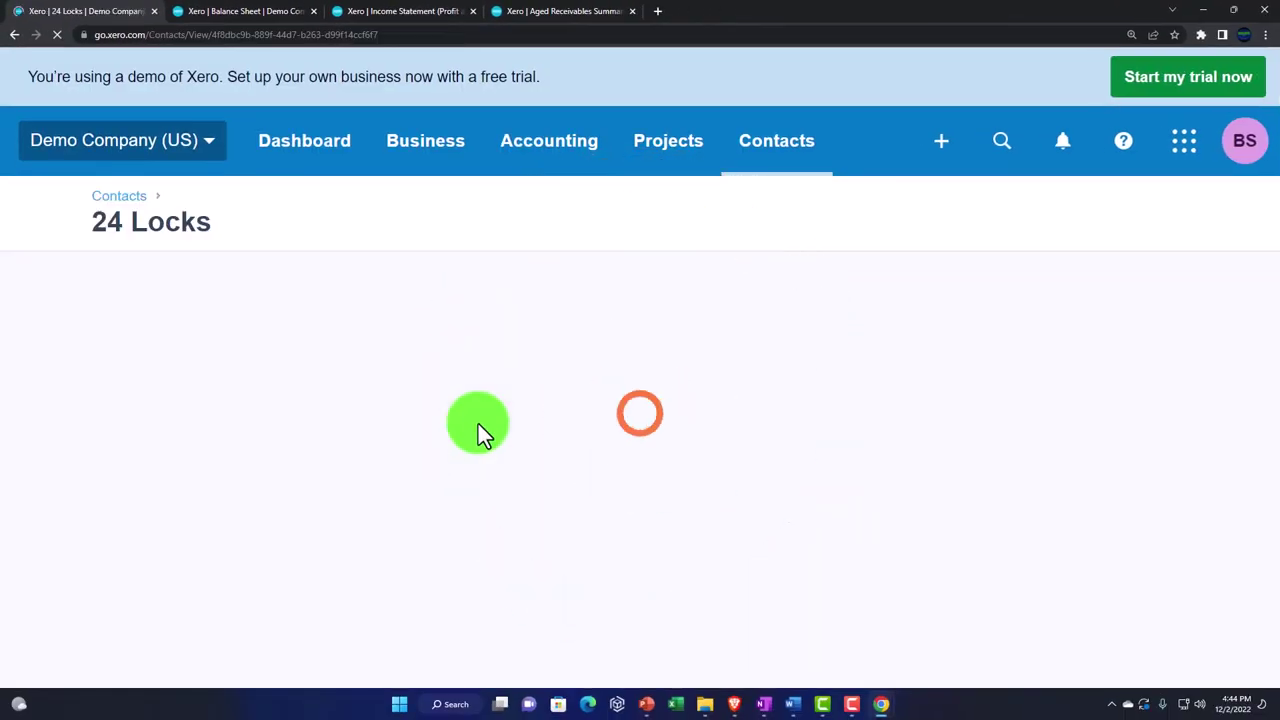
Scroll the 24 Locks page to review its Activity area.
scroll(469, 426, down, 2)
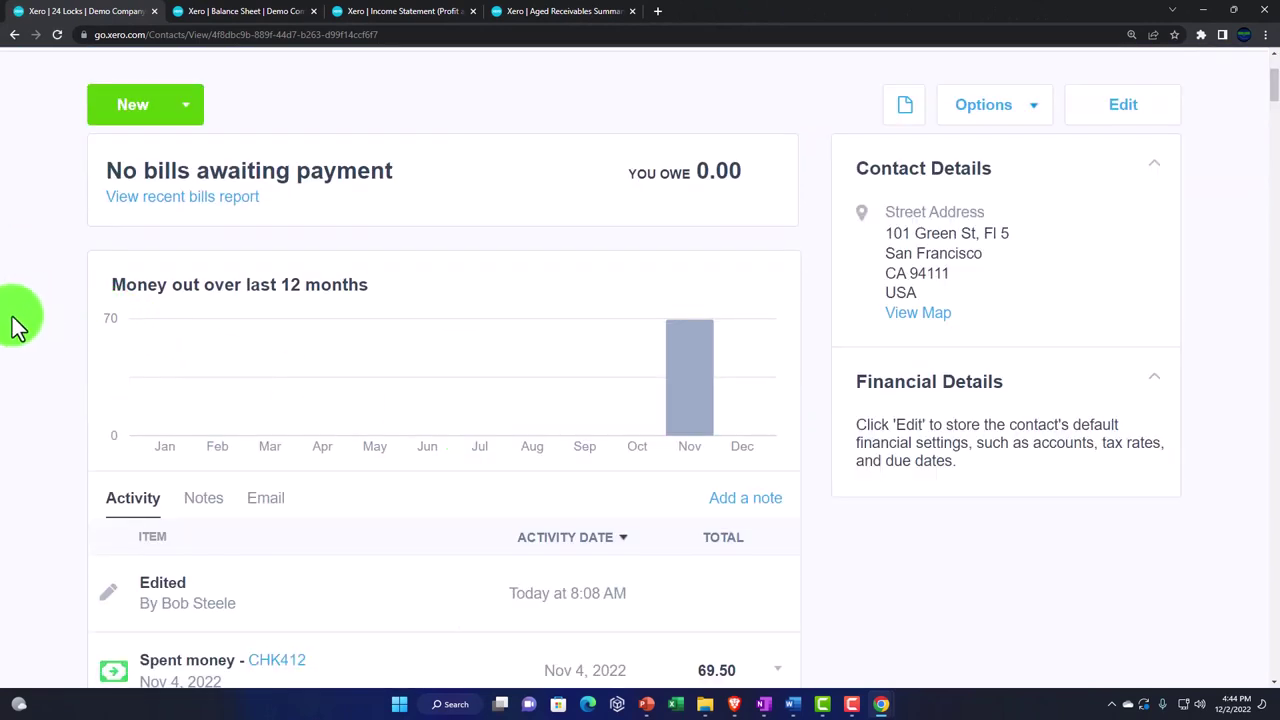
scroll(58, 274, down, 3)
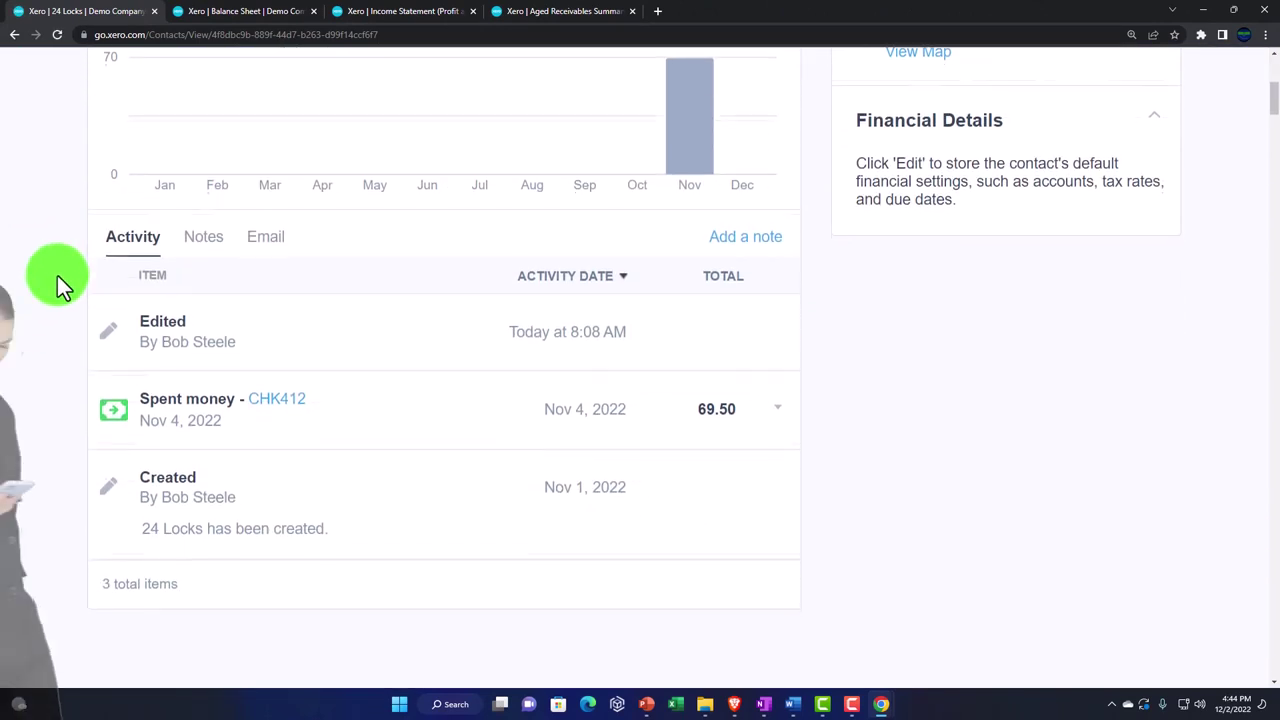
scroll(47, 300, down, 1)
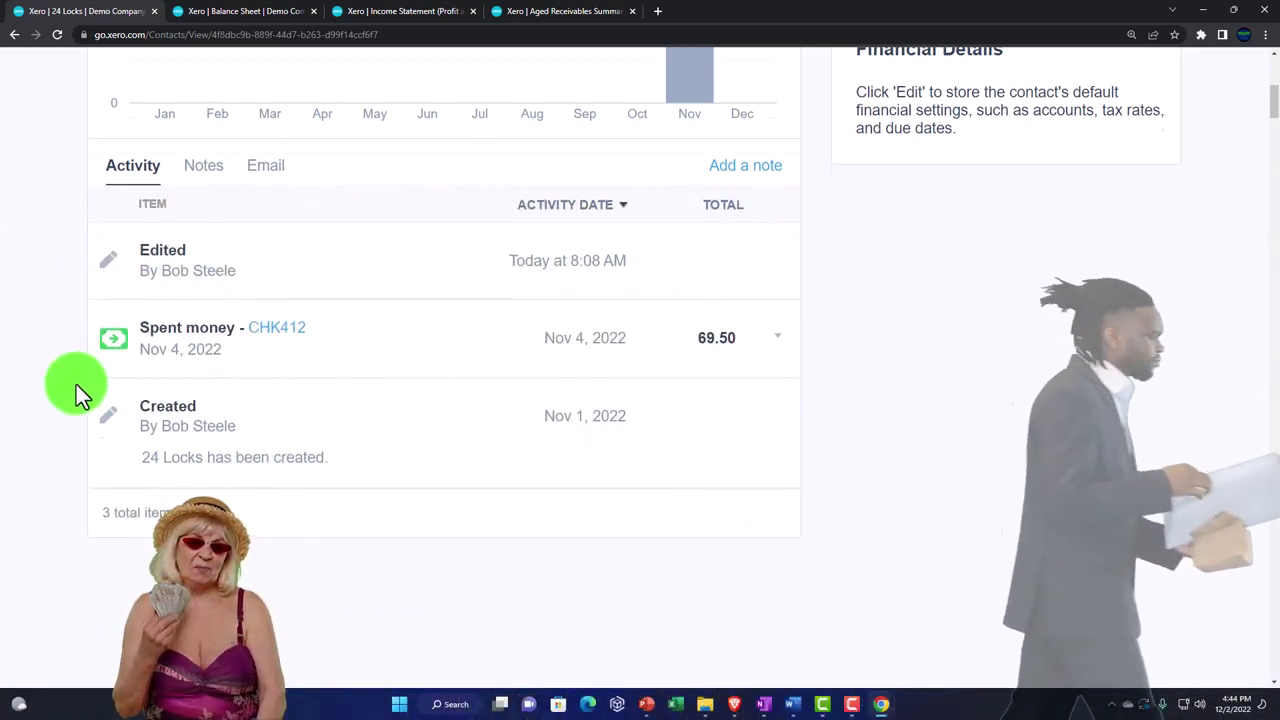
scroll(100, 350, up, 1)
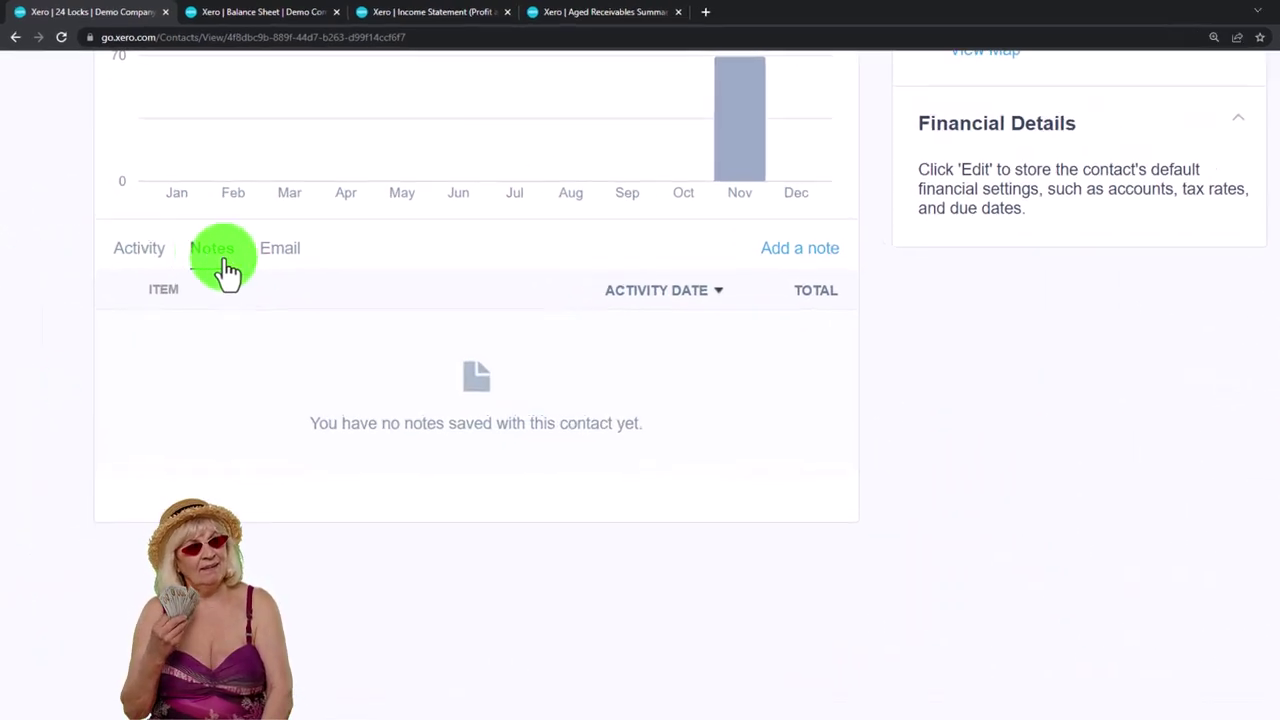
View the Email and Activity tabs, then open the list of new items to create.
click(261, 233)
click(170, 310)
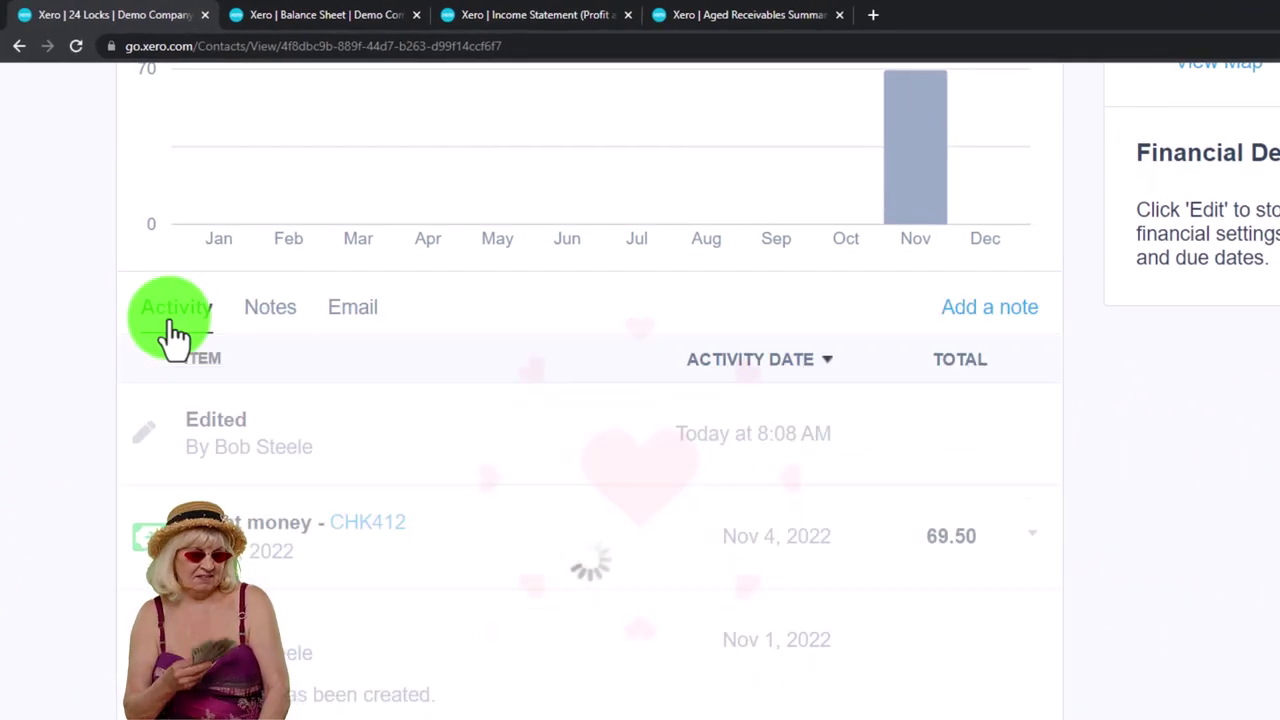
scroll(226, 451, up, 5)
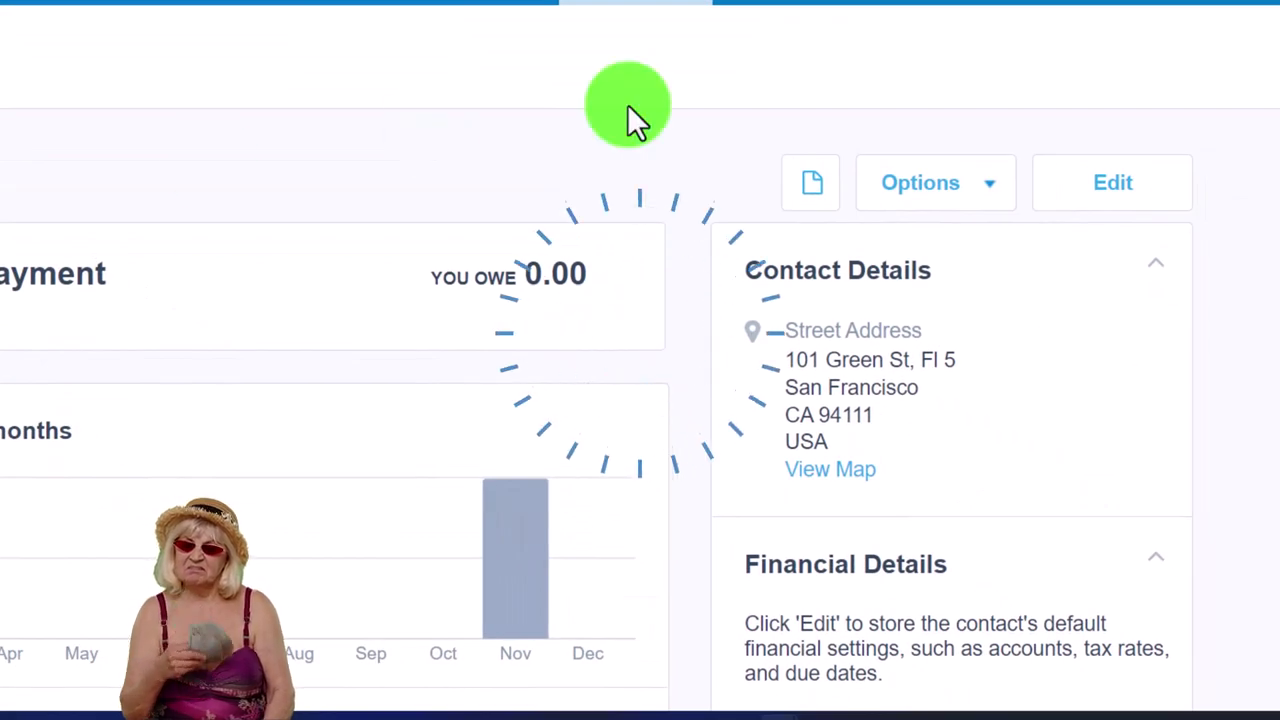
click(853, 8)
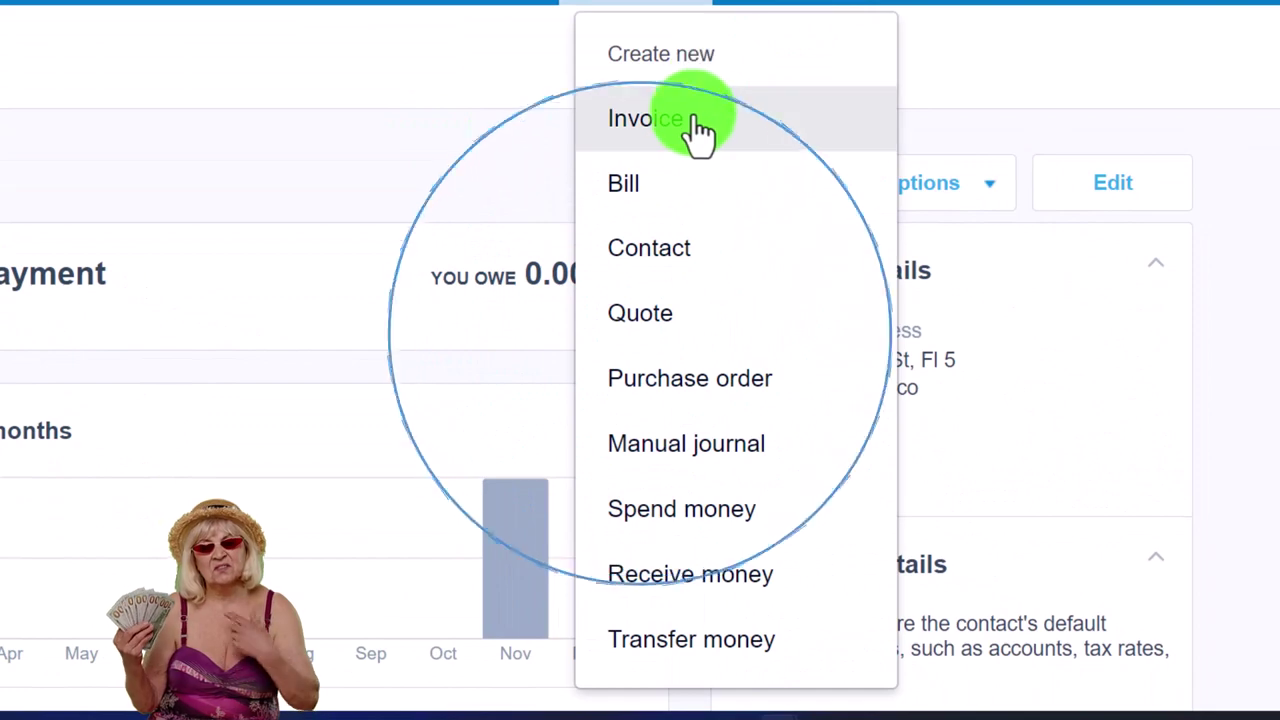